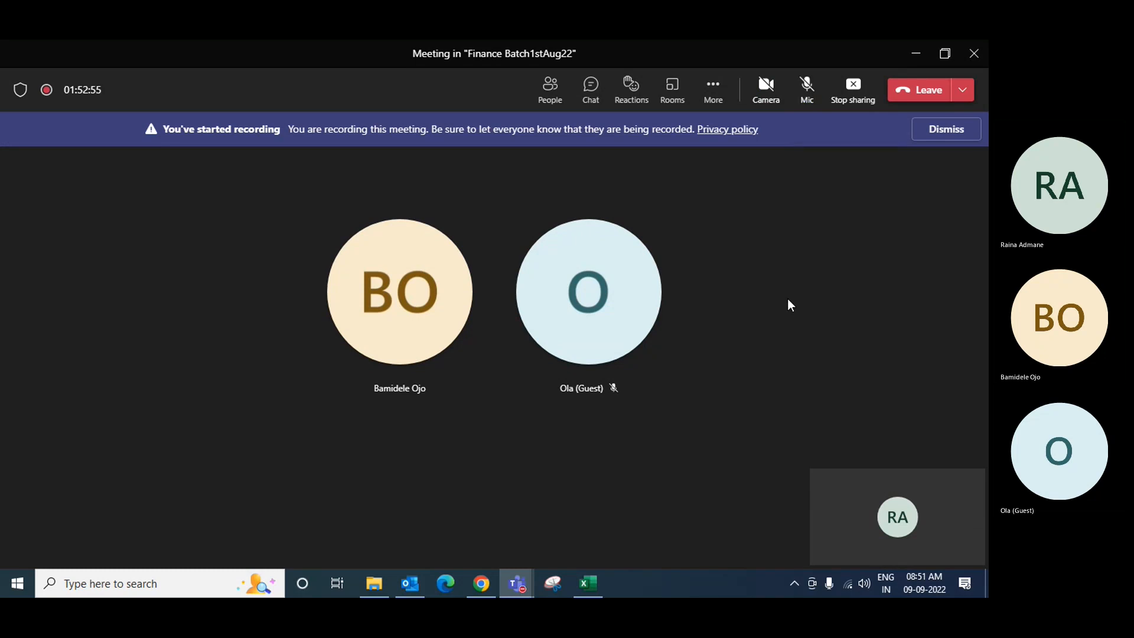
click(946, 129)
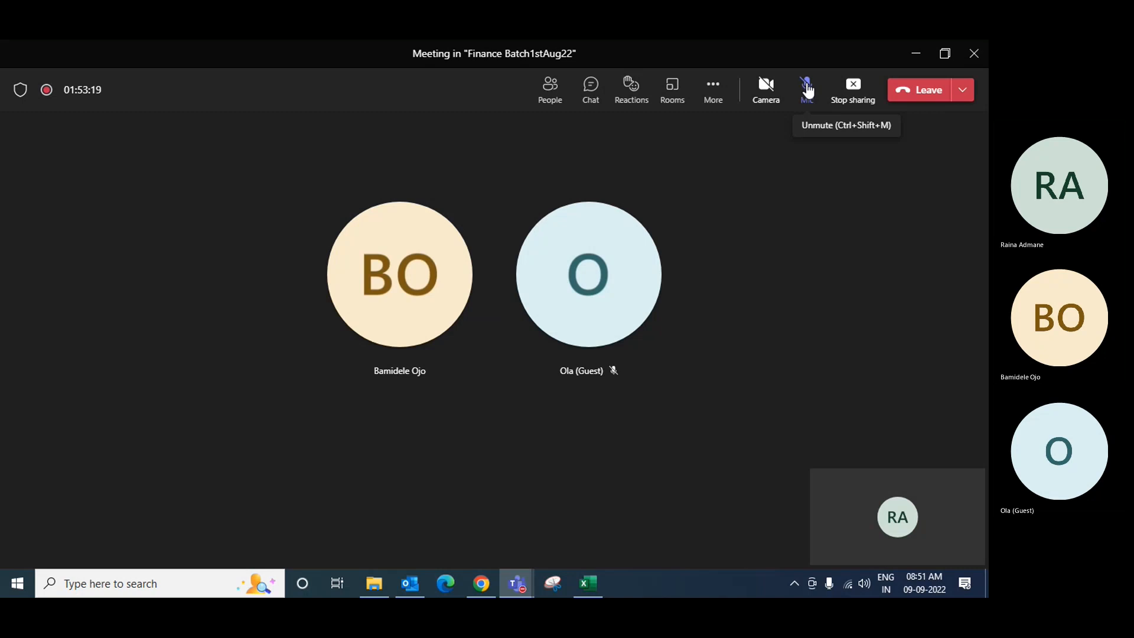
click(808, 89)
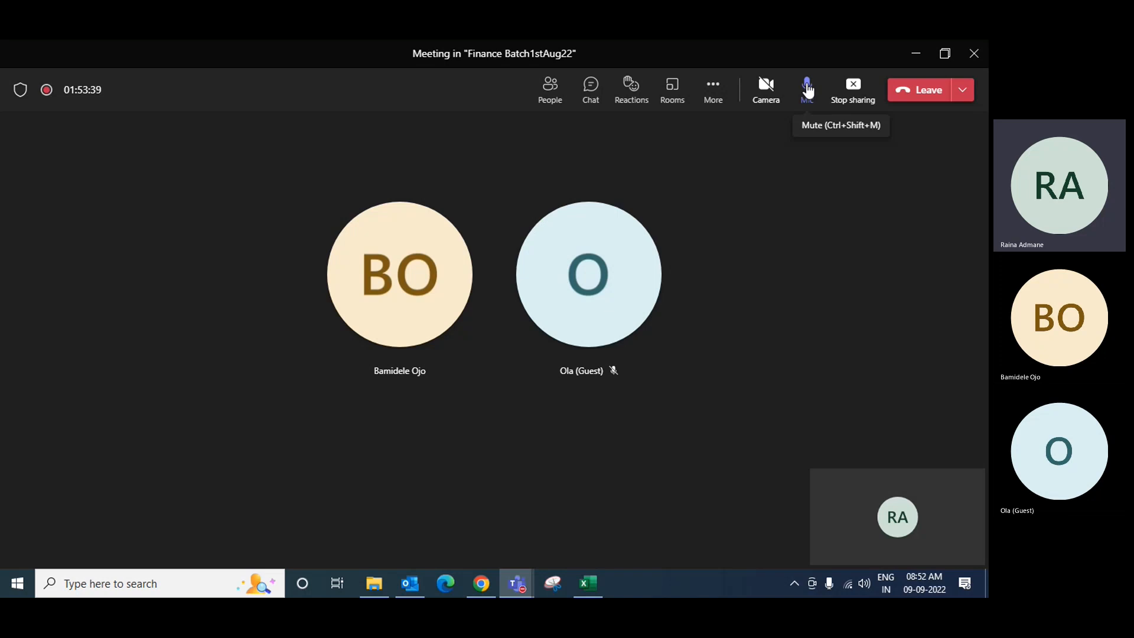
click(916, 55)
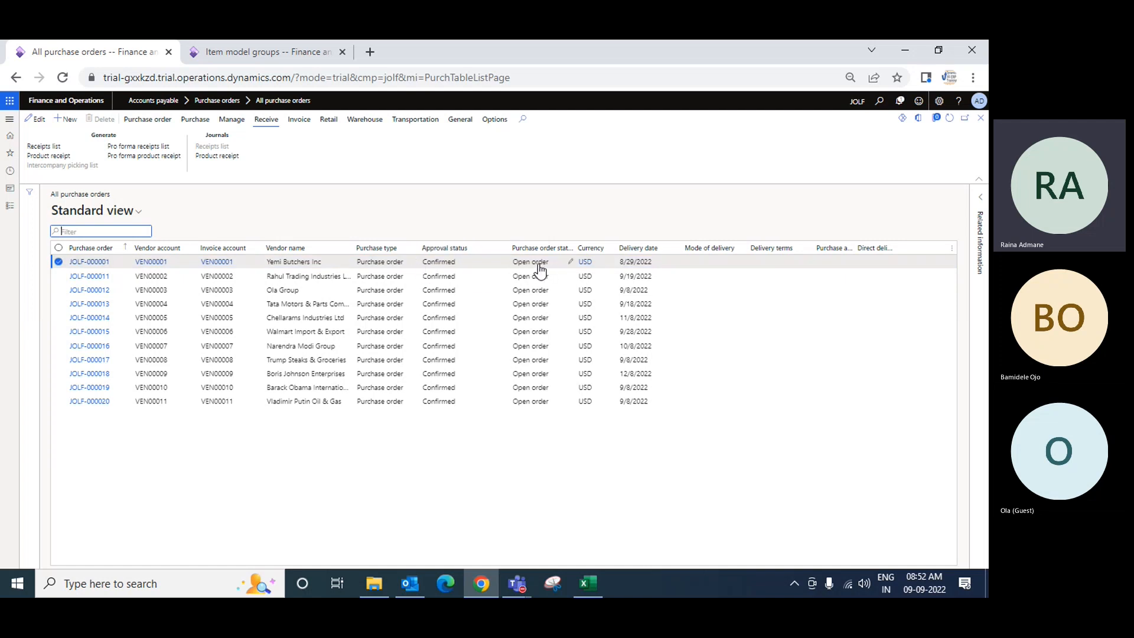
Open purchase order JOLF-000001 and scroll through its purchase order lines
click(90, 265)
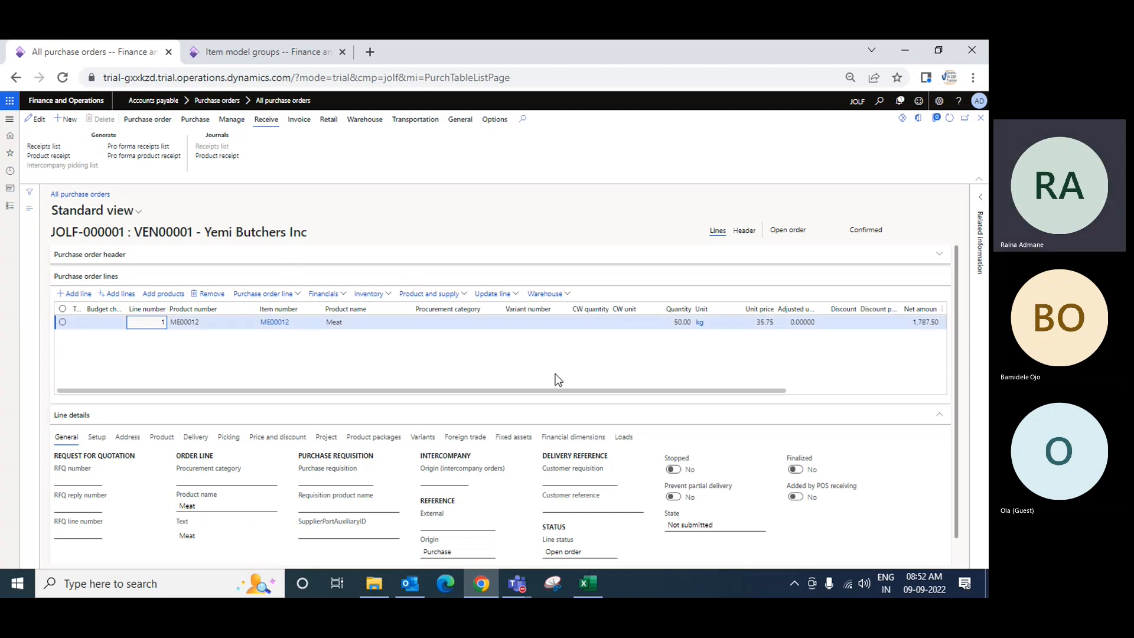
drag(563, 390, 641, 394)
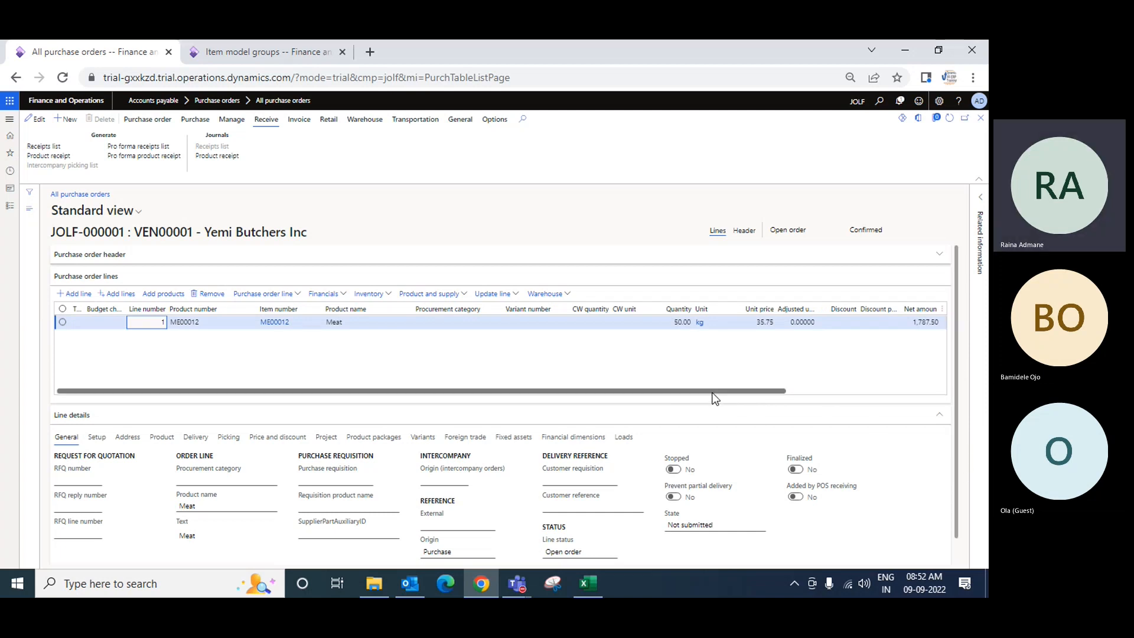
click(43, 156)
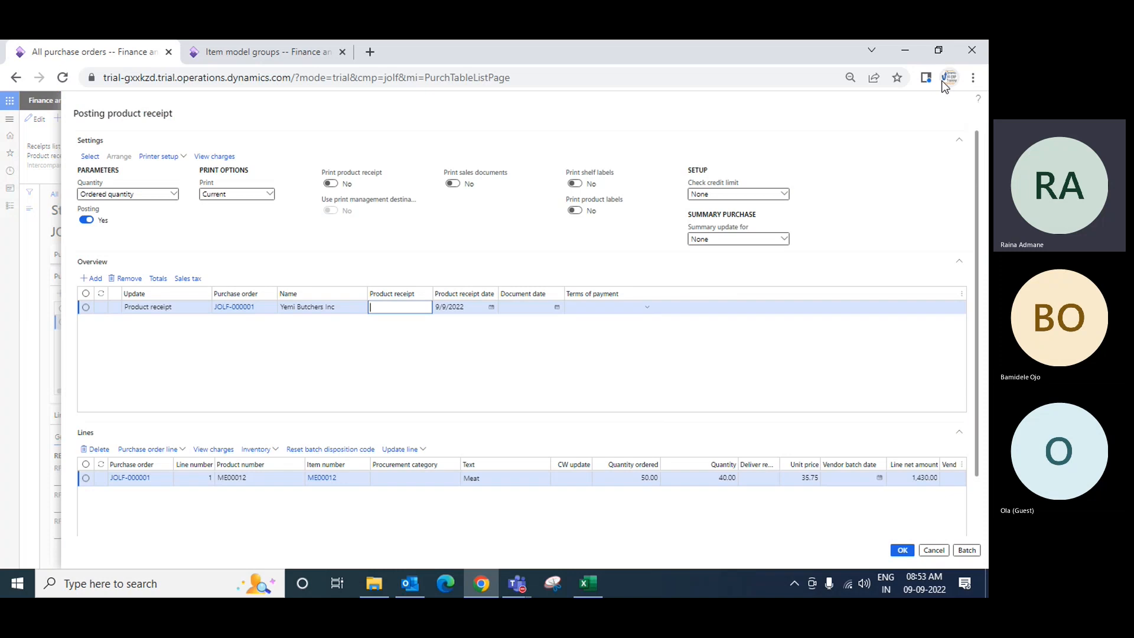
click(905, 50)
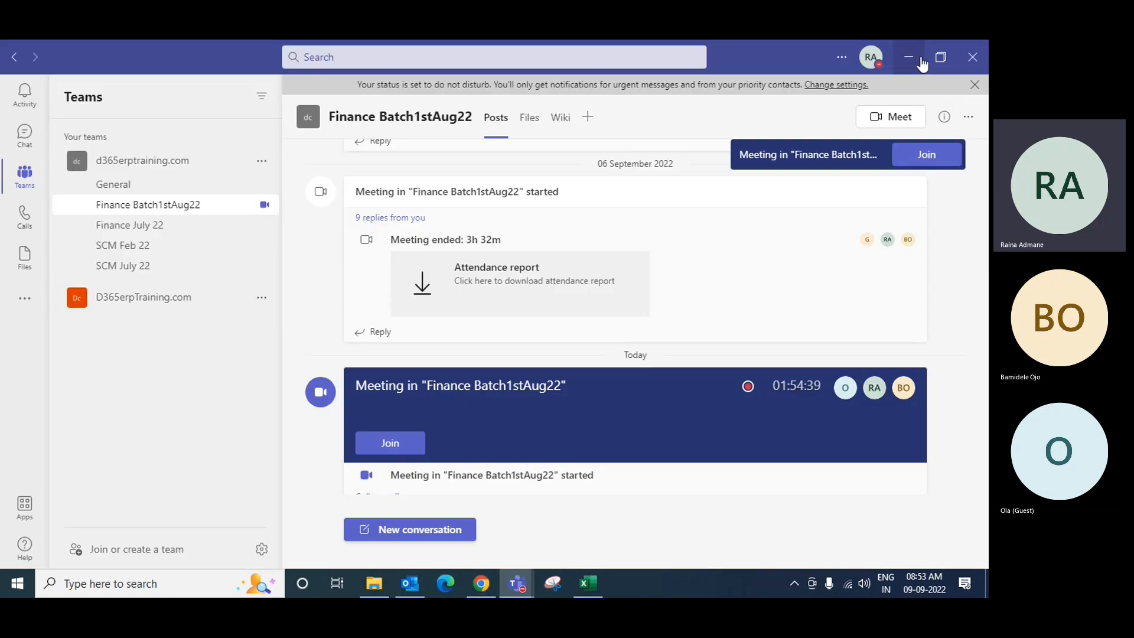
click(908, 57)
click(491, 591)
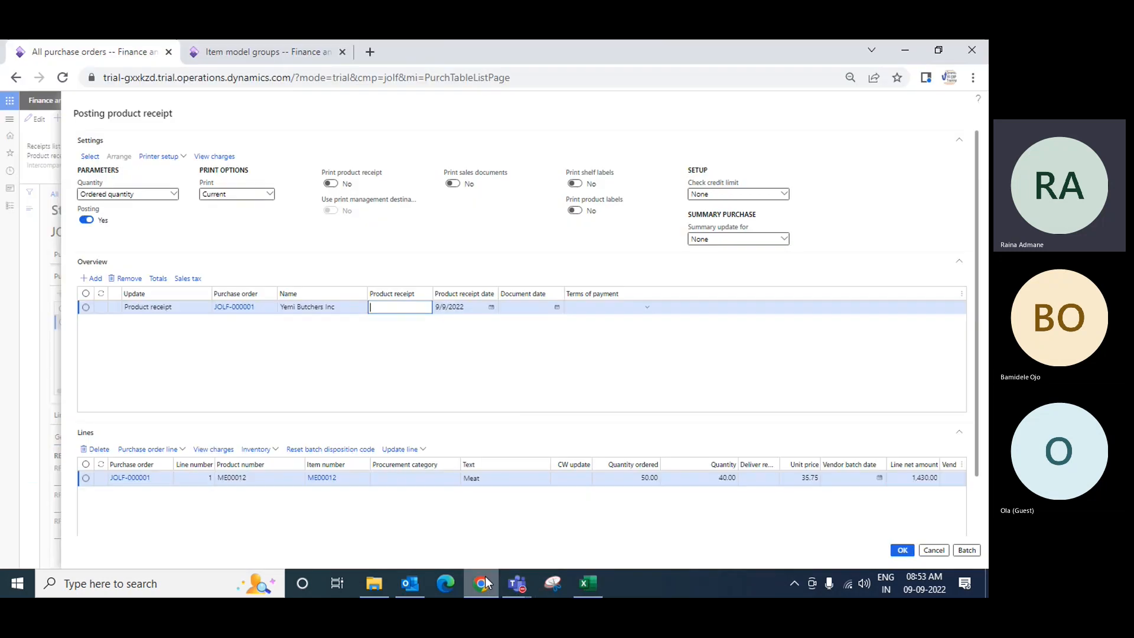
click(943, 550)
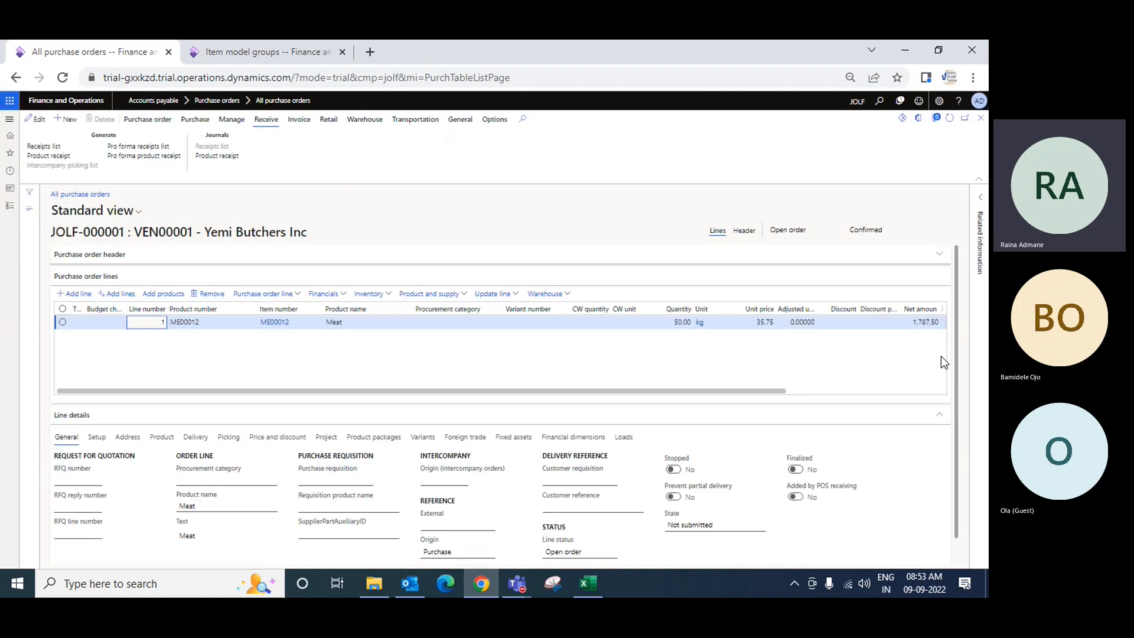
Set the interface element size to the larger option in User options
click(939, 101)
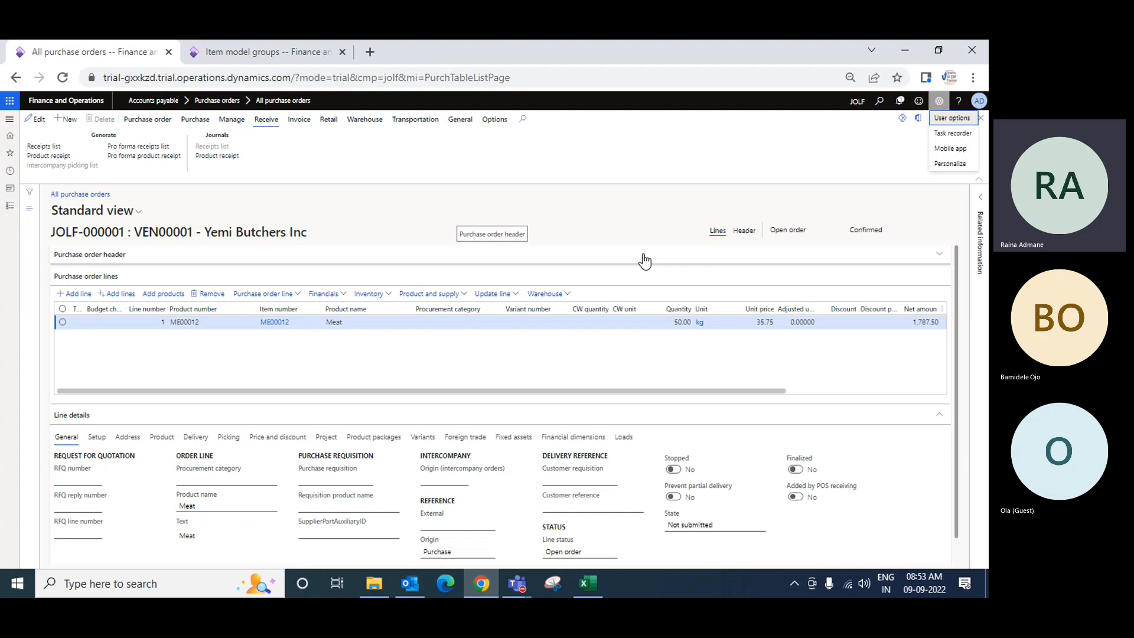
click(947, 131)
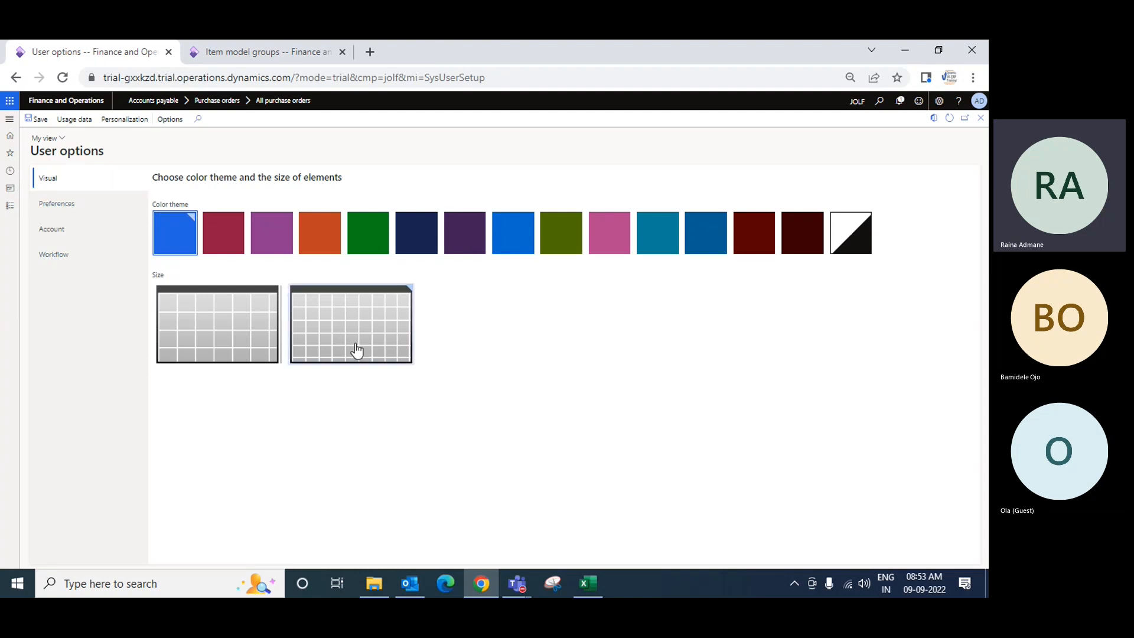
click(248, 323)
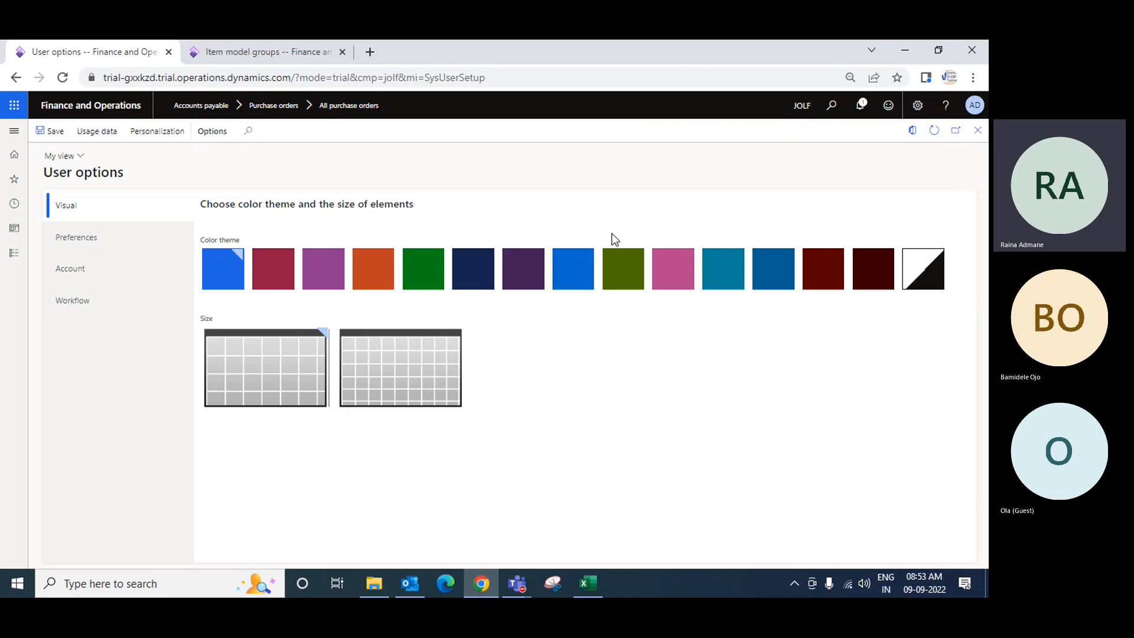
Return to All purchase orders under Accounts payable and open purchase order JOLF-000001
click(14, 253)
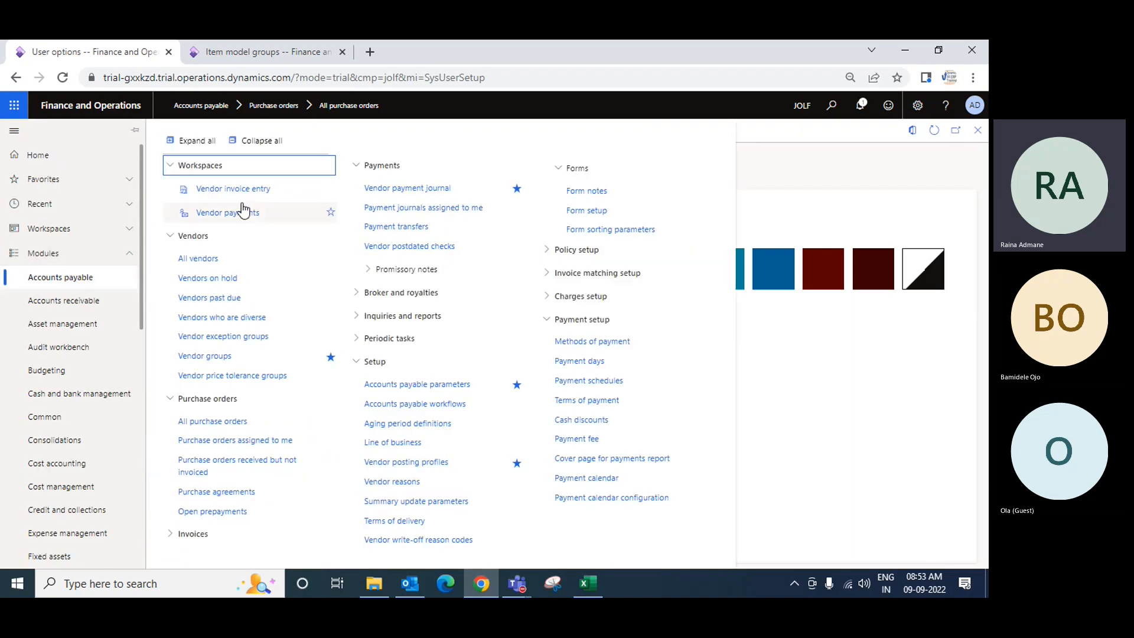
click(227, 422)
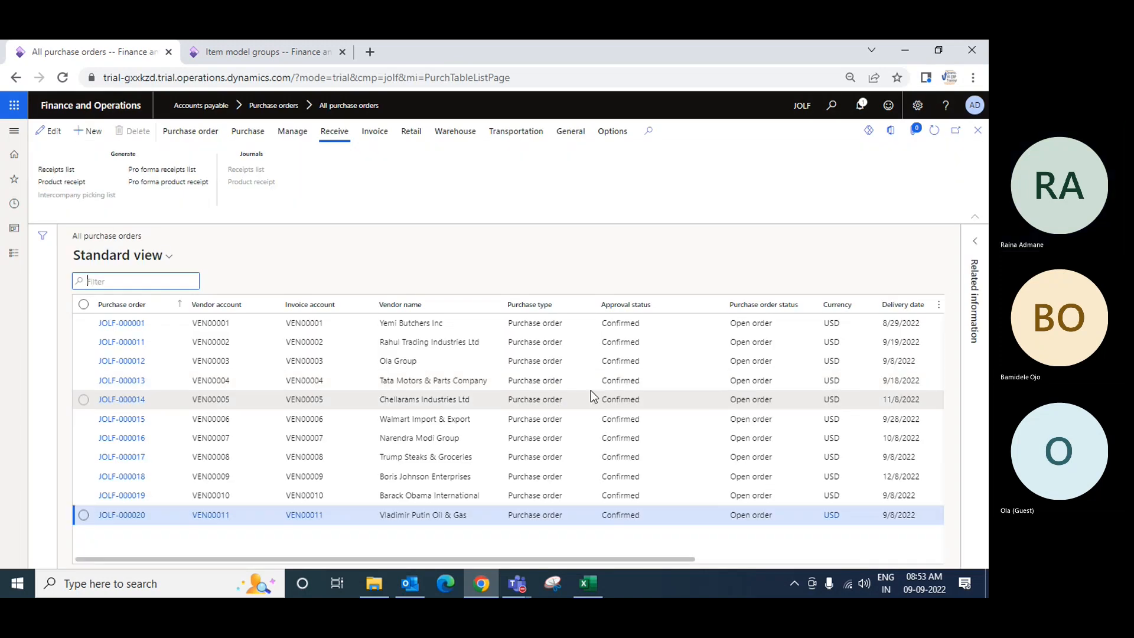
key(ctrl+plus)
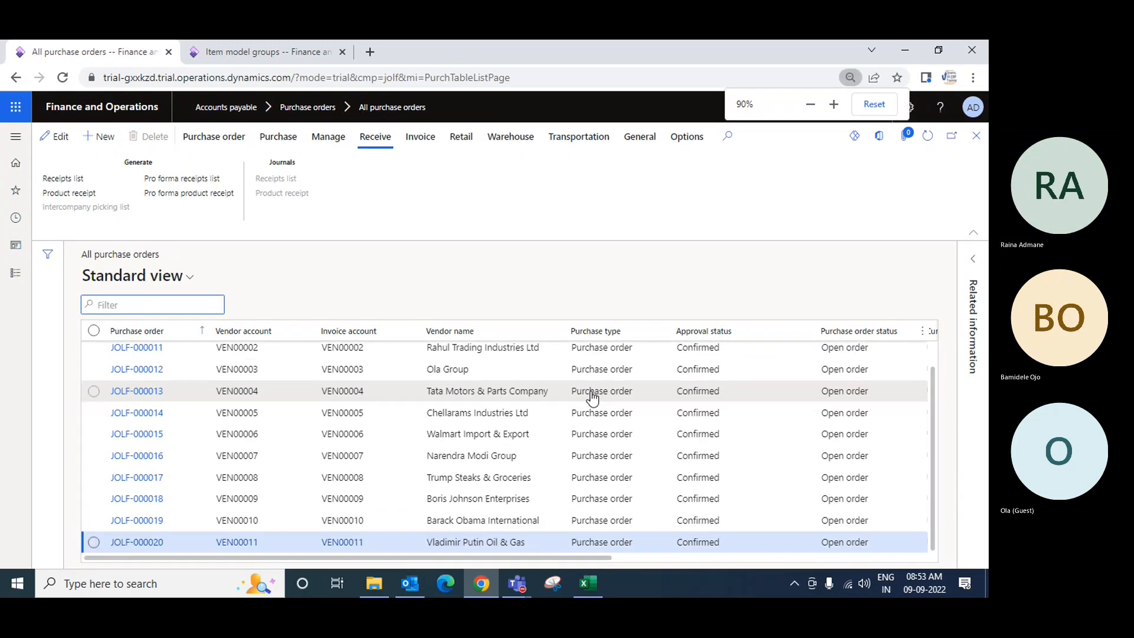
scroll(459, 395, up, 1)
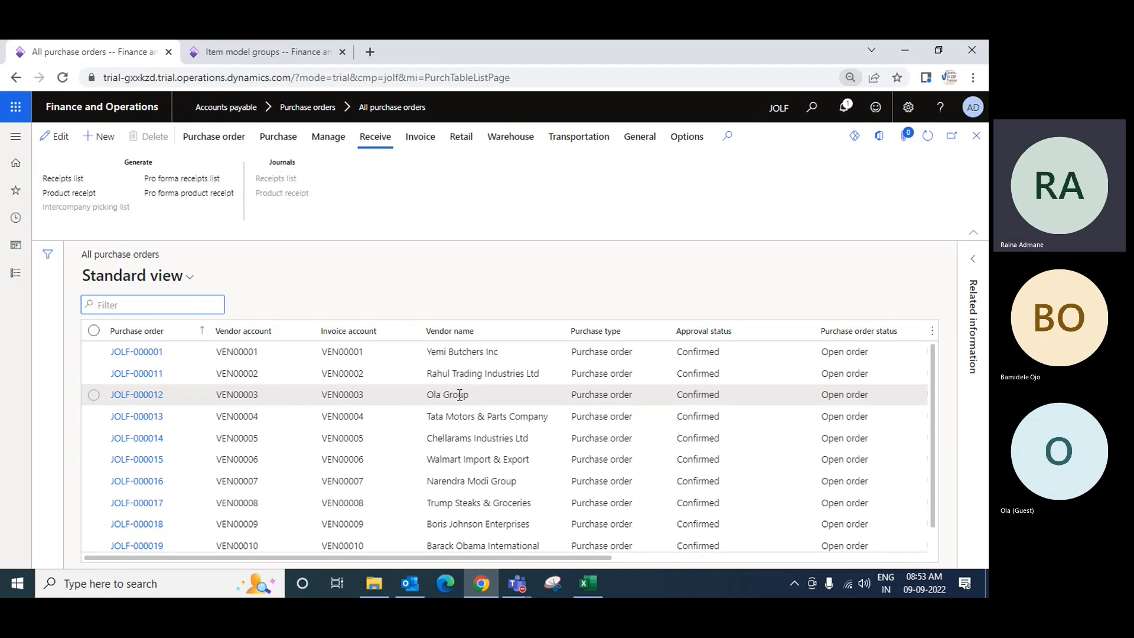
click(142, 358)
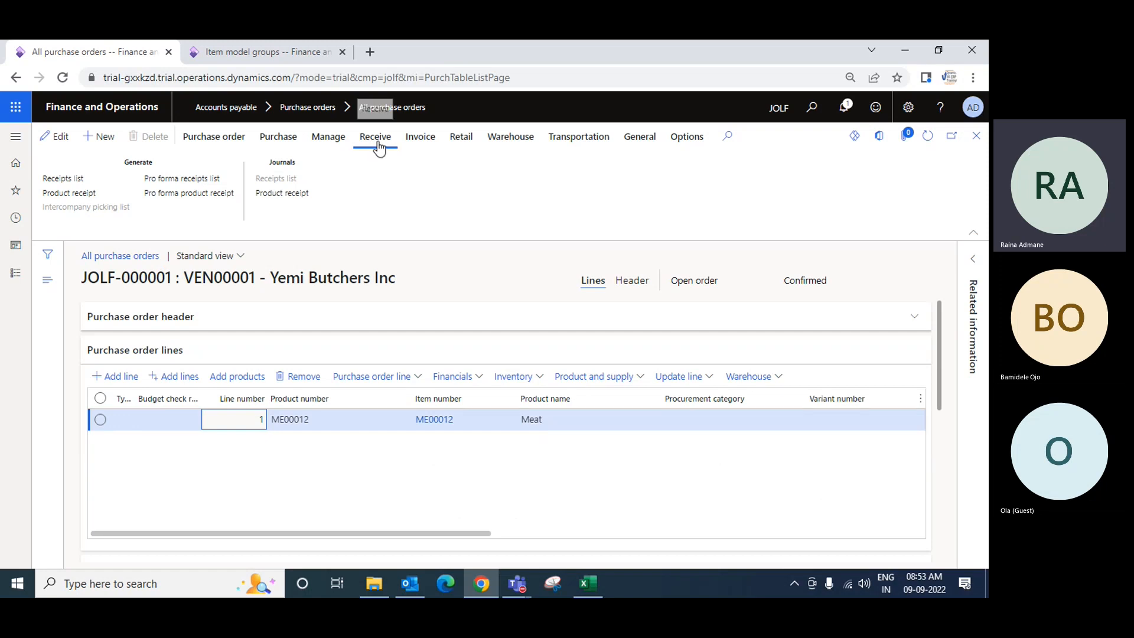
Open the product receipt posting dialog for the order and review its overview and line columns
click(63, 195)
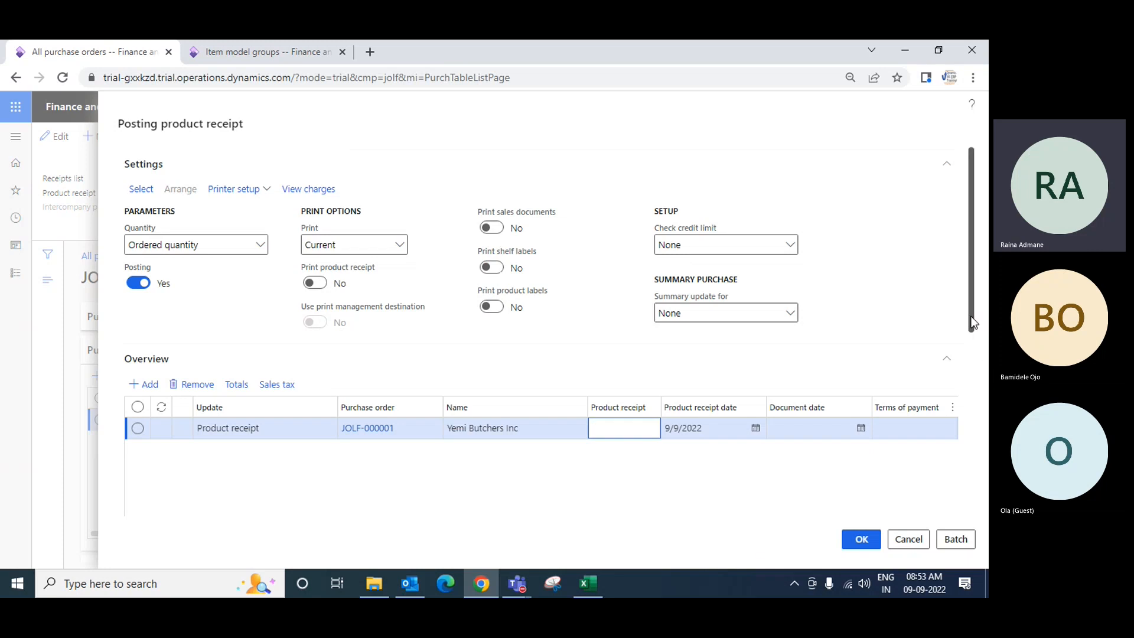
drag(969, 319, 955, 445)
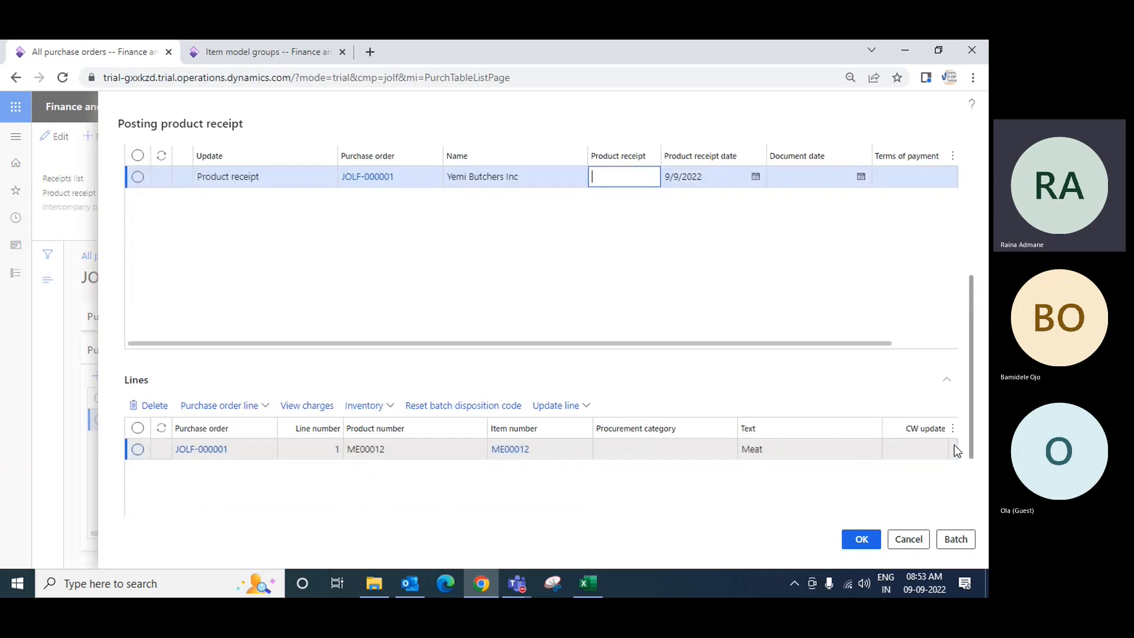
click(602, 344)
key(ctrl+minus)
key(ctrl+minus)
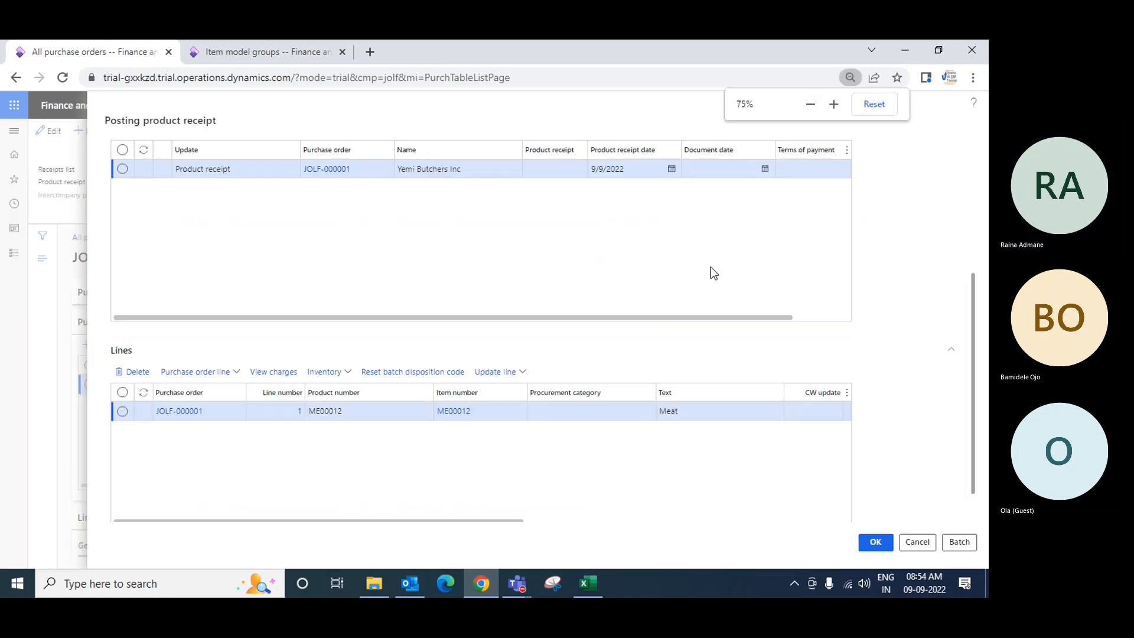
drag(678, 489, 782, 451)
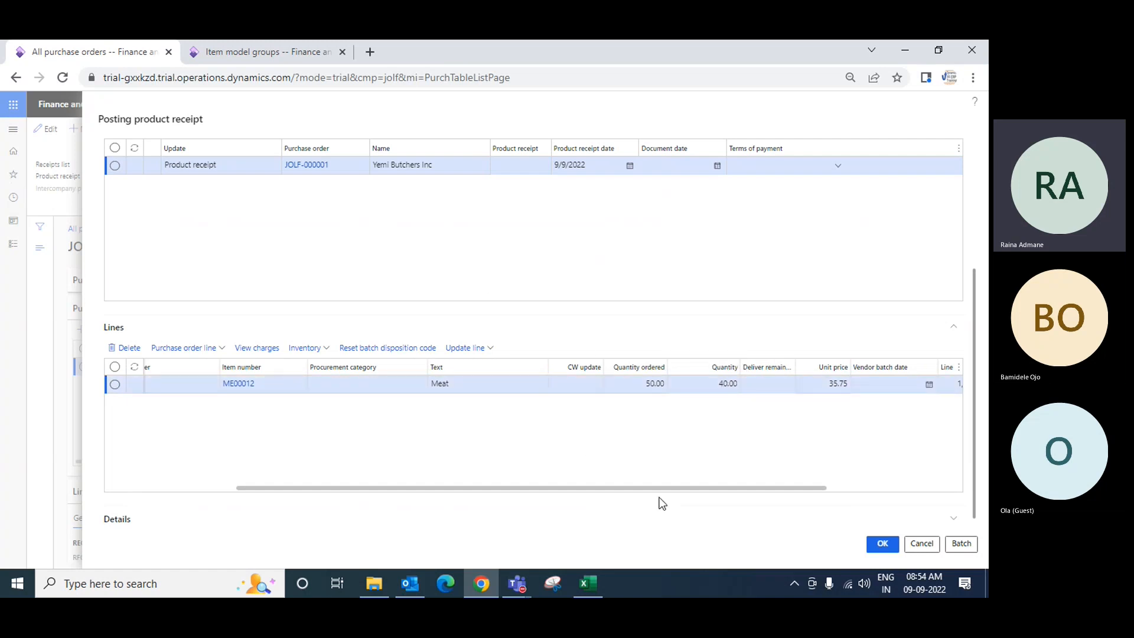
drag(648, 490, 418, 500)
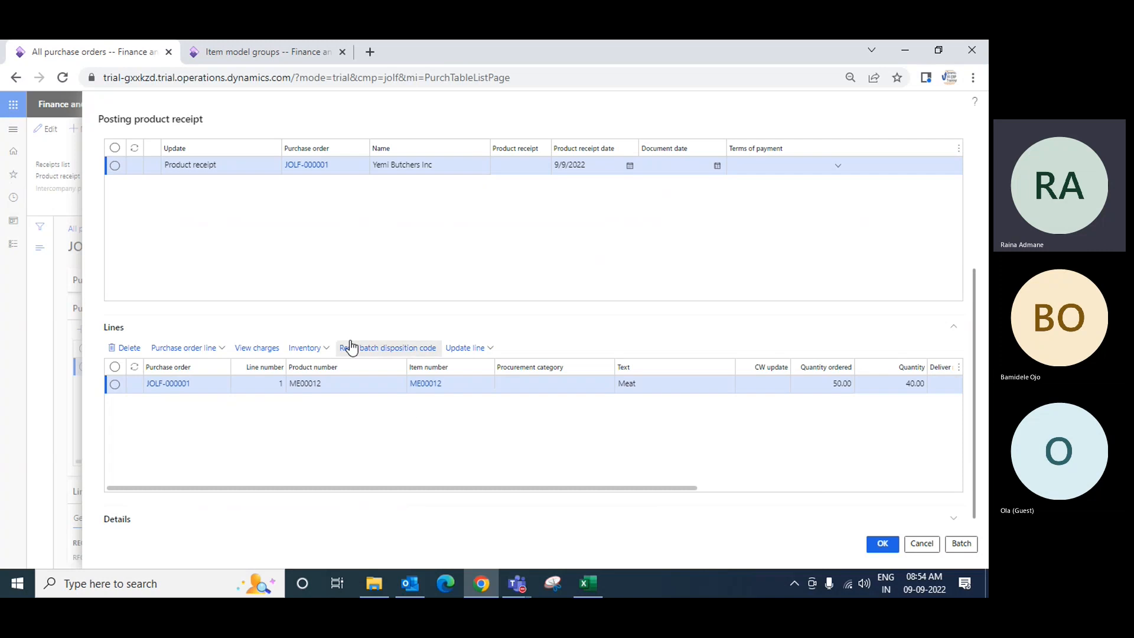
scroll(362, 331, up, 3)
Enter Inv0090 as the product receipt number and set the product receipt date to 9/8/2022
click(509, 364)
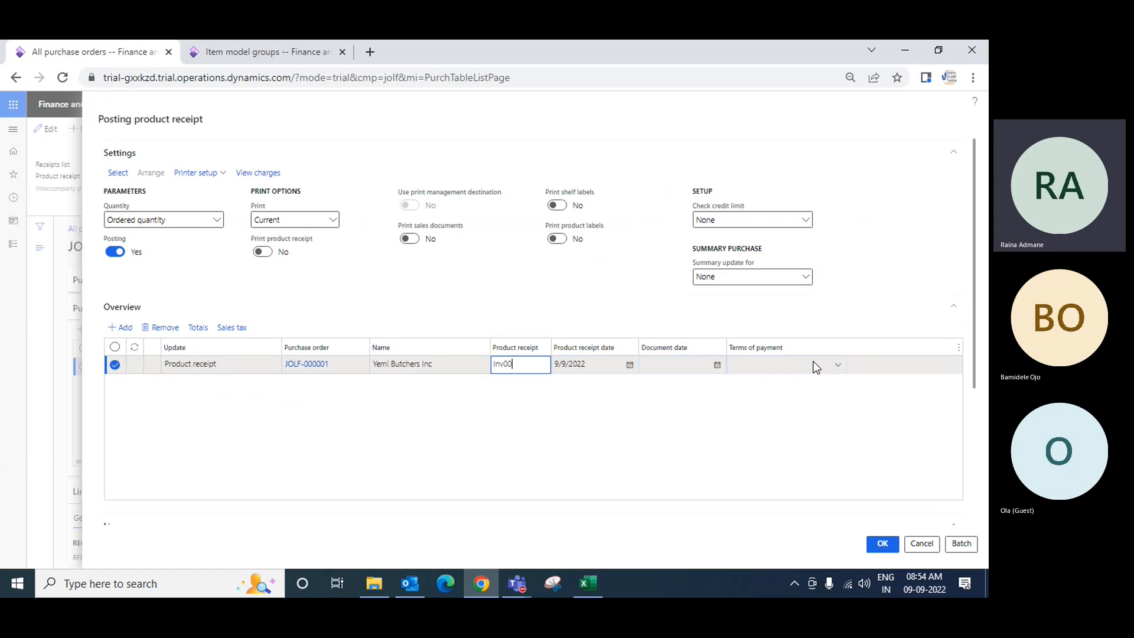
key(Tab)
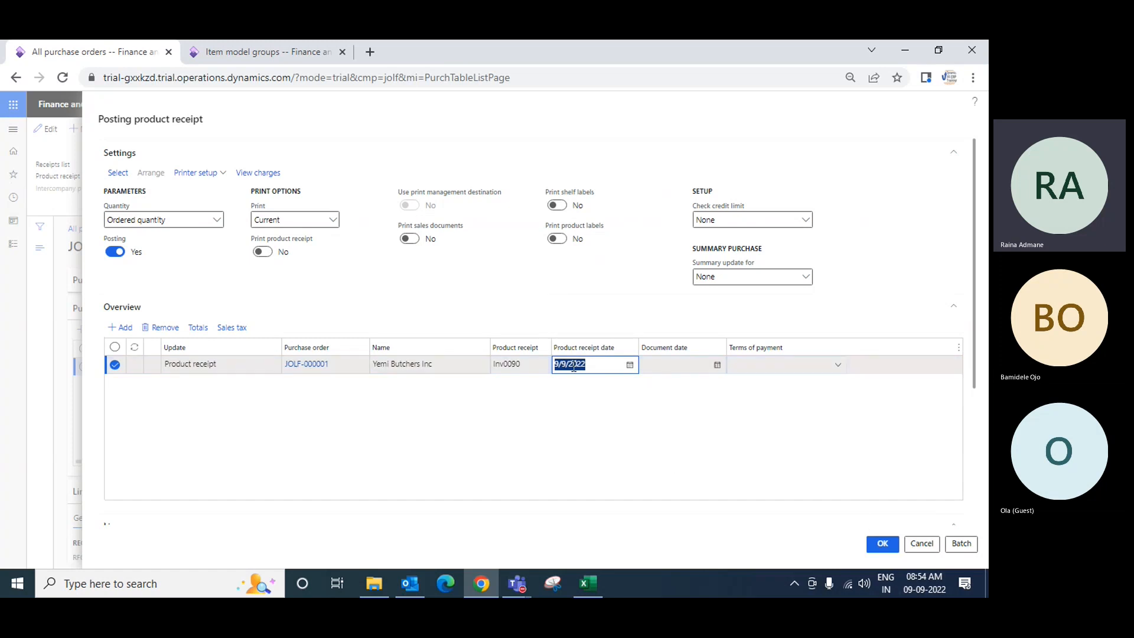
click(630, 365)
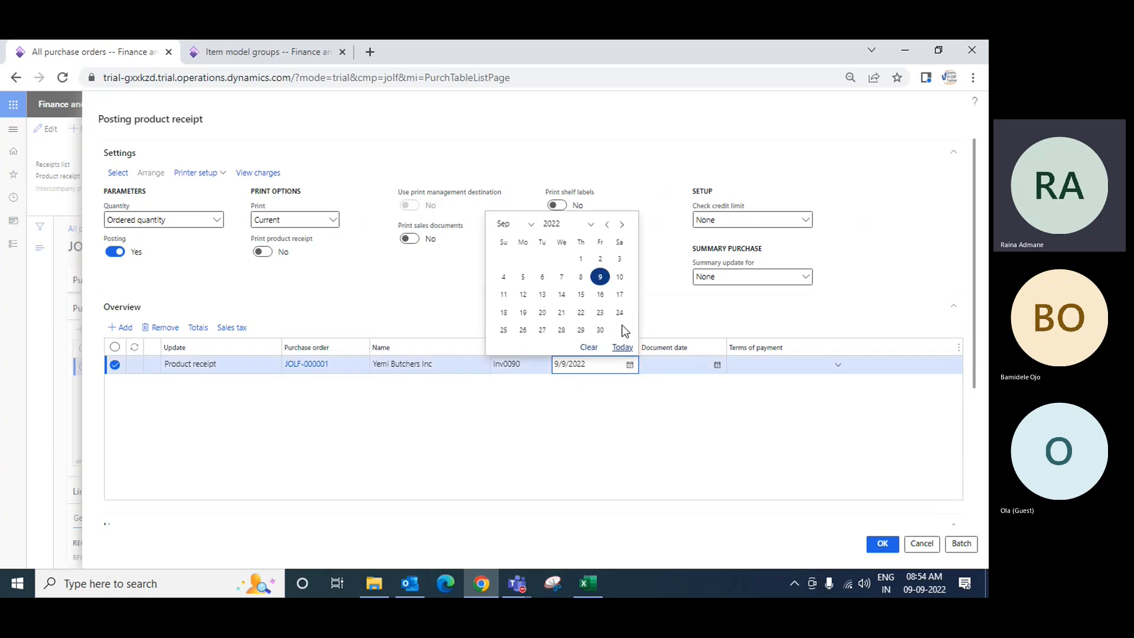
click(582, 278)
Set the receipt's document date to 9/6/2022
click(683, 365)
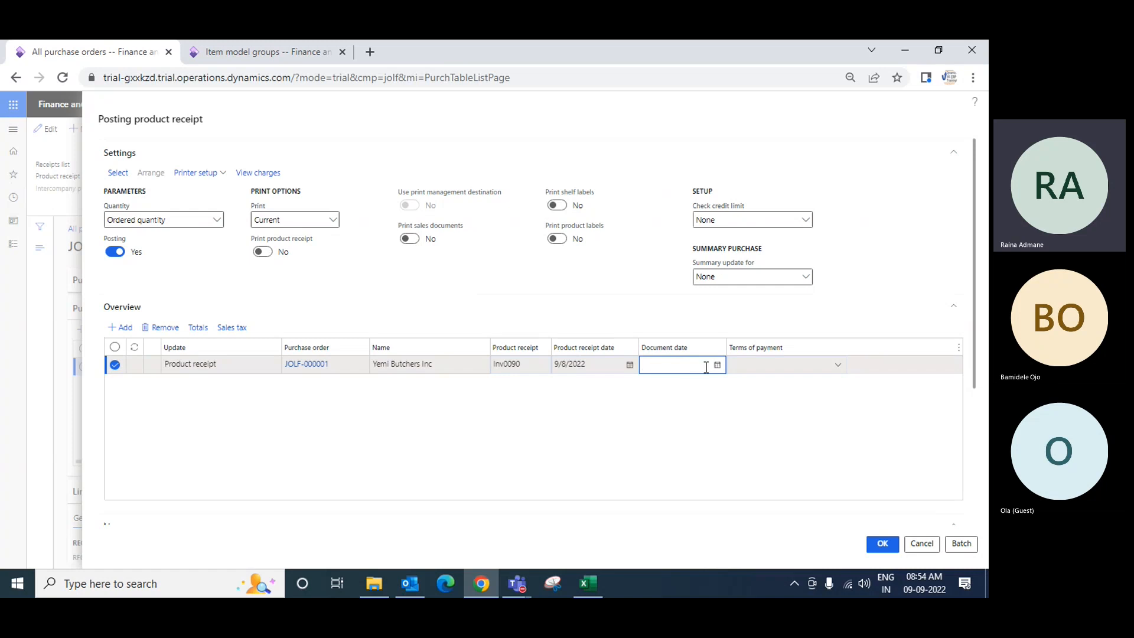
click(717, 365)
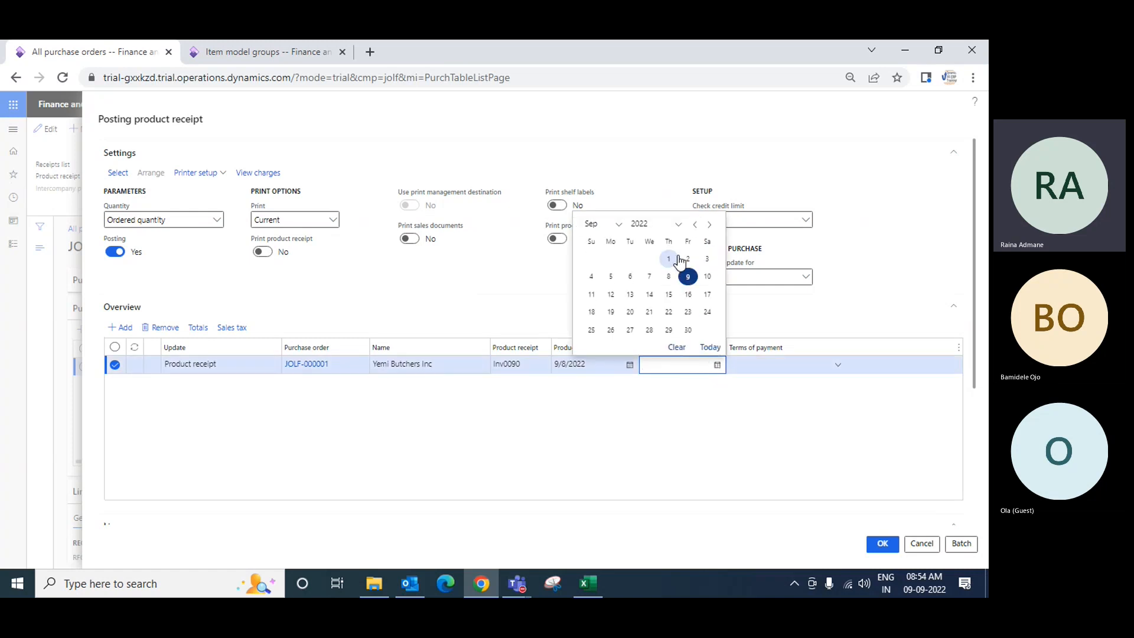
click(631, 276)
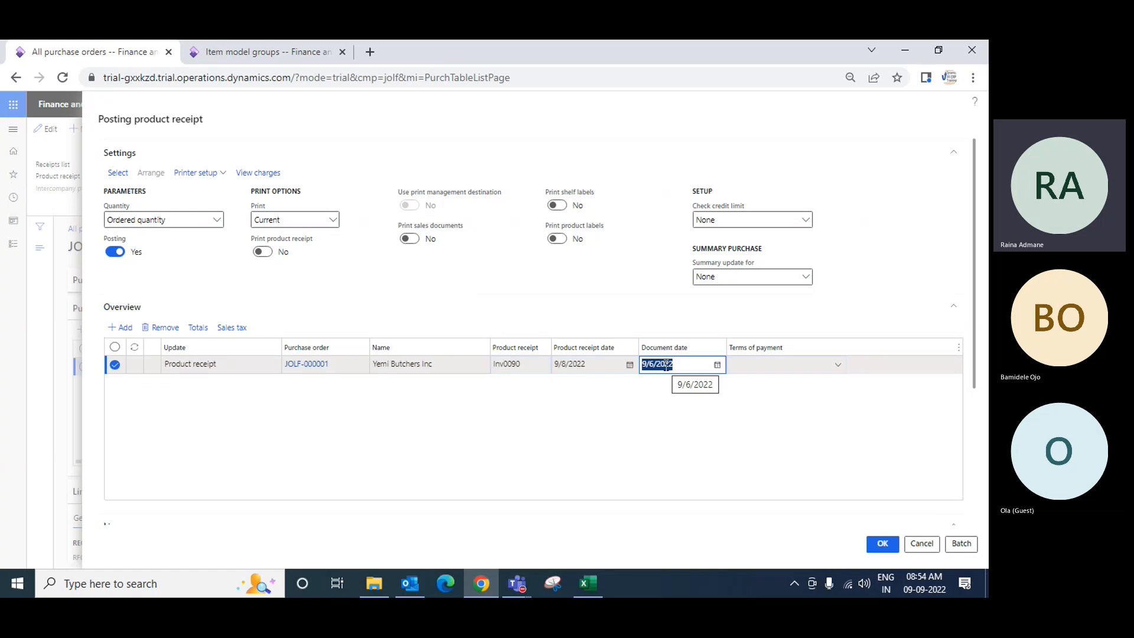
Set the receipt's terms of payment to Net15
click(775, 365)
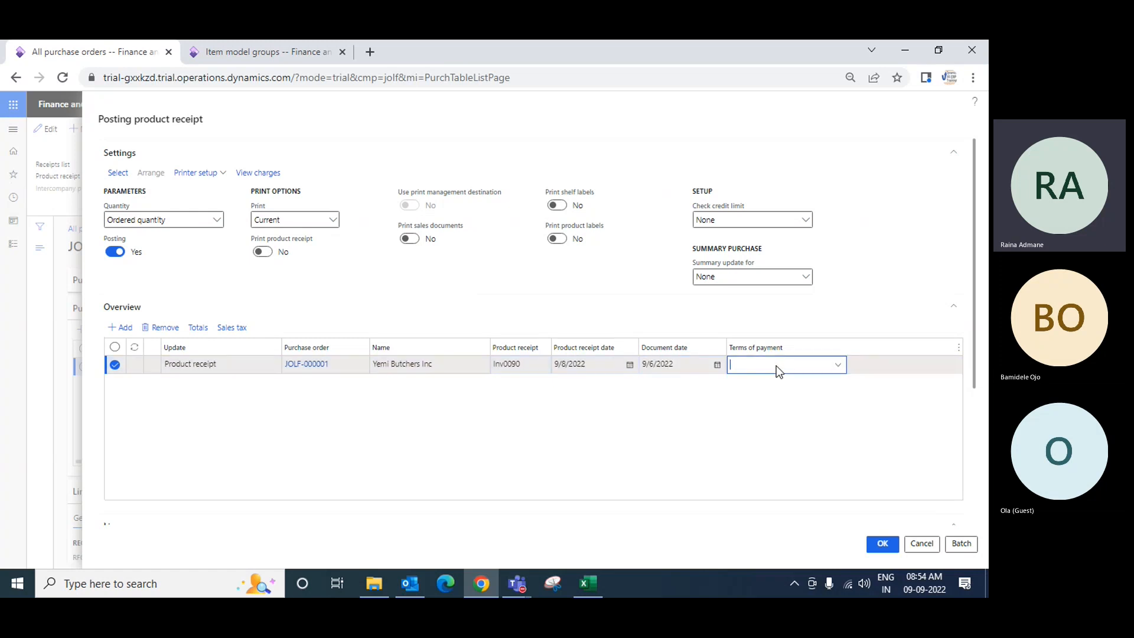
click(841, 370)
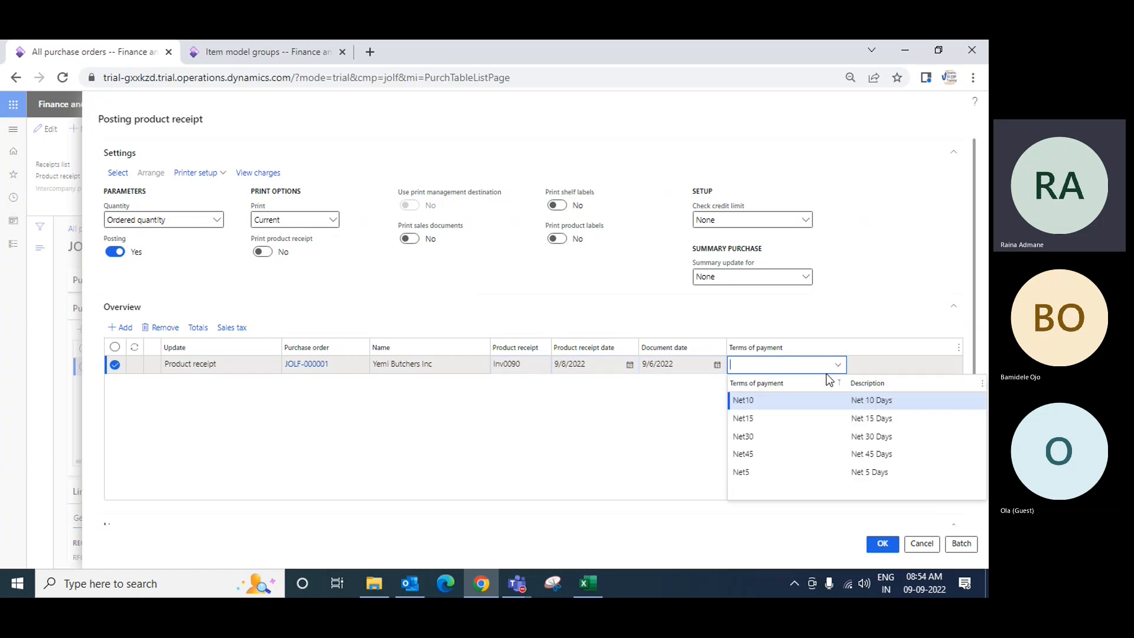
click(754, 422)
Set the receipt quantity of the Meat line to 40
scroll(843, 449, down, 4)
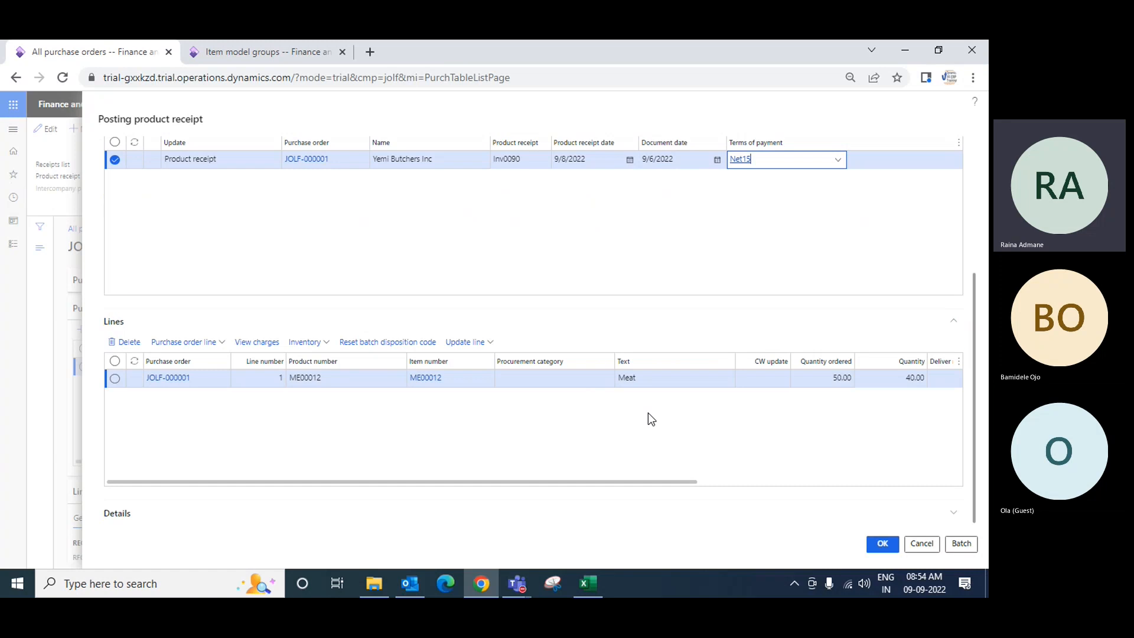
click(114, 380)
drag(320, 481, 534, 483)
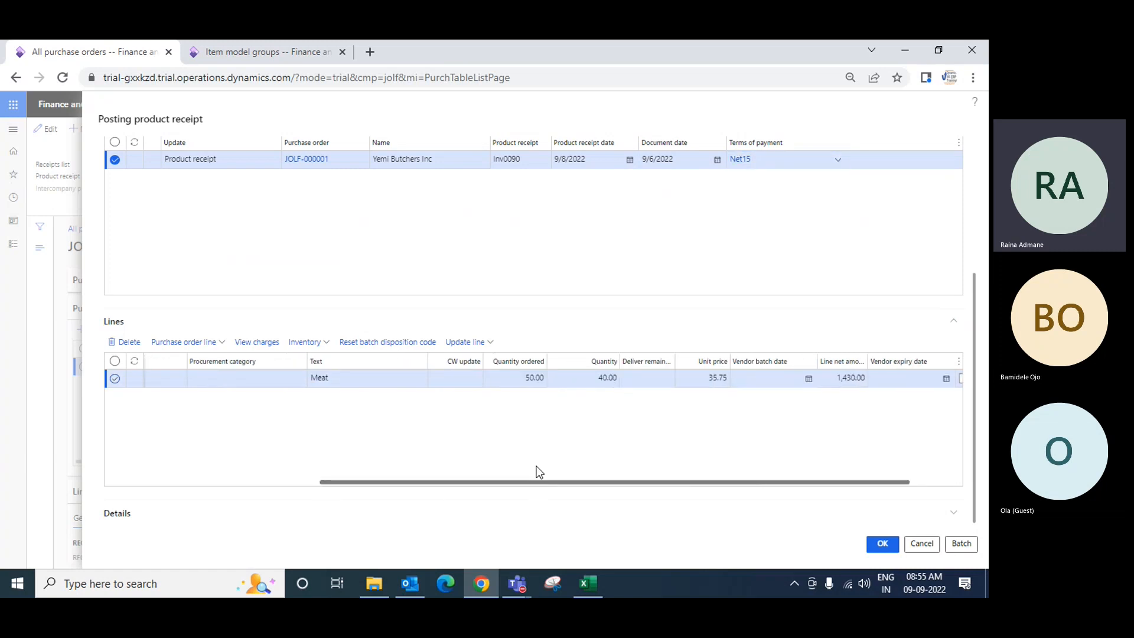
click(528, 161)
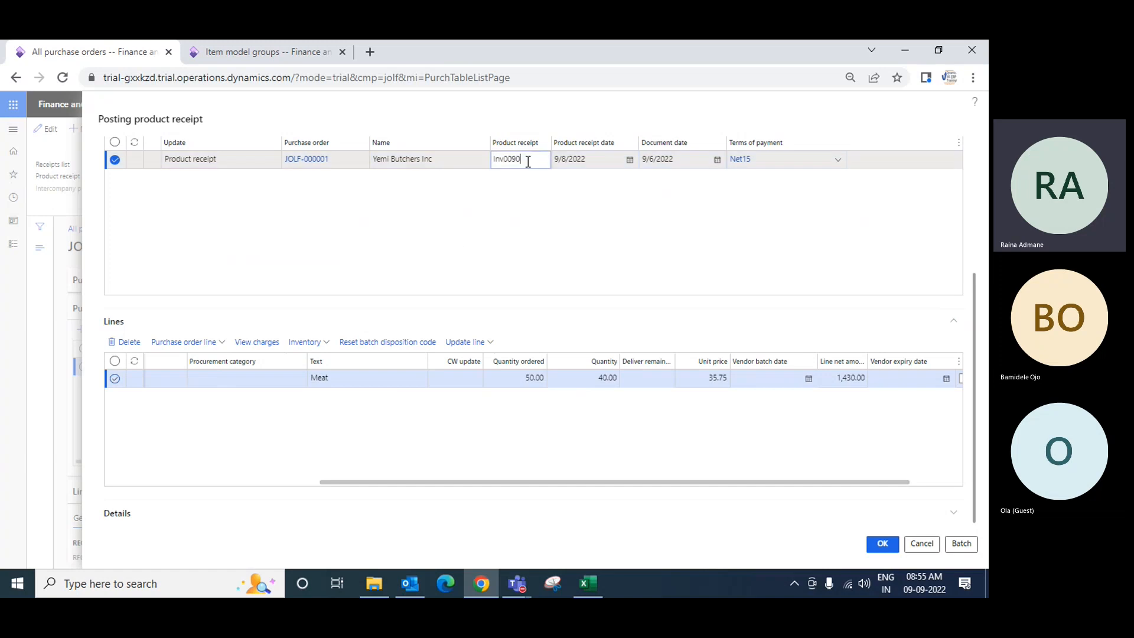
click(597, 381)
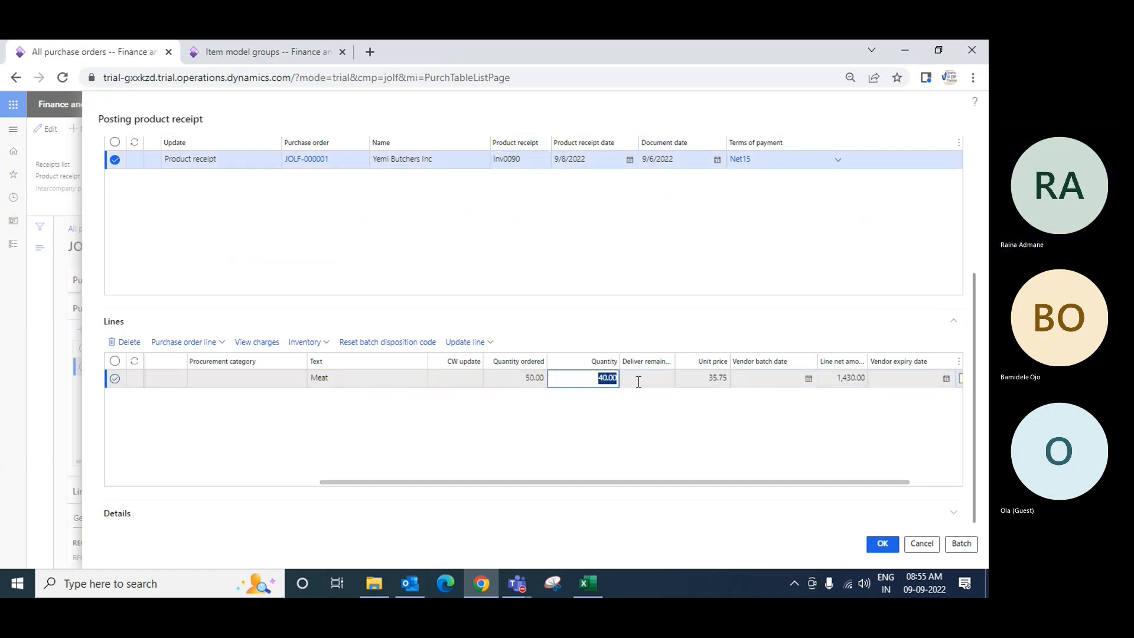
text(40)
key(Return)
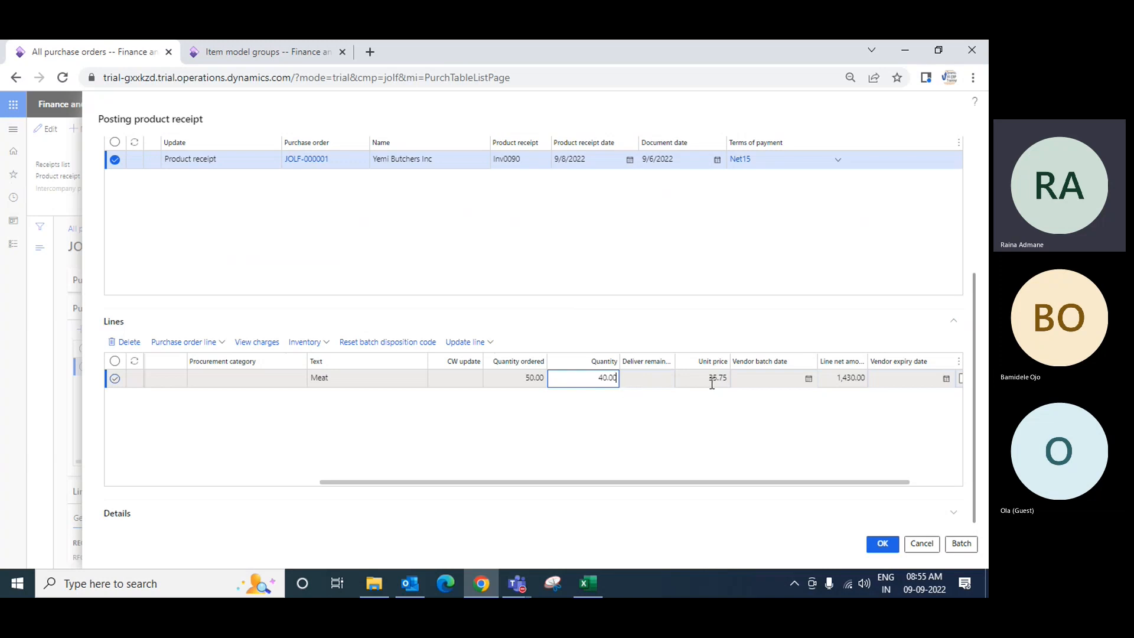
Set the receipt quantity of the Meat line to 15
click(529, 381)
click(590, 377)
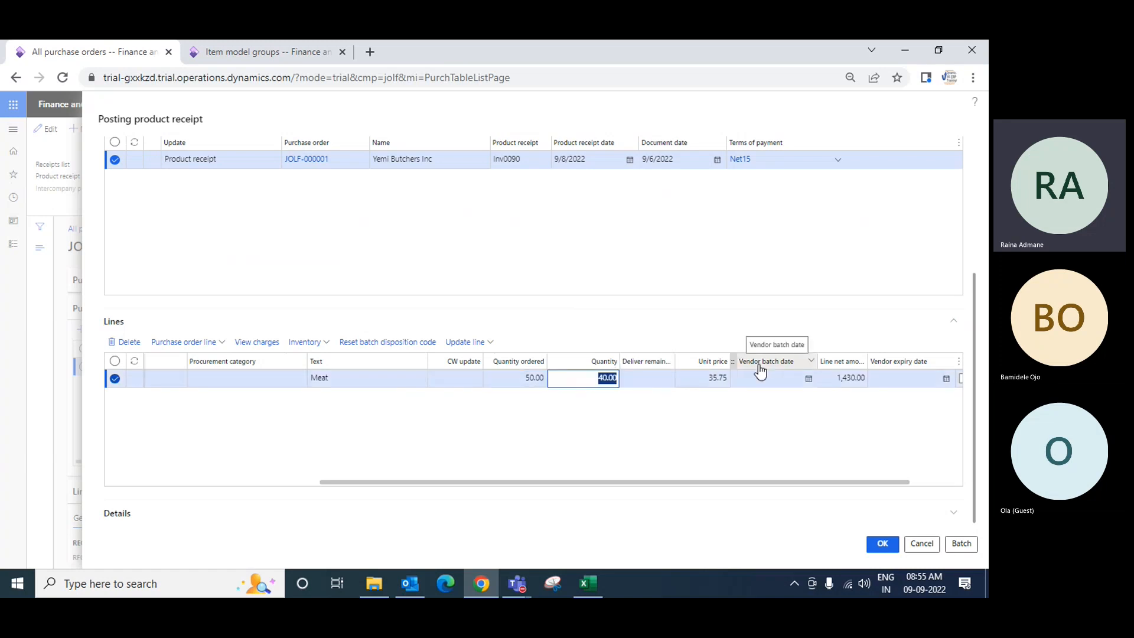
key(Right)
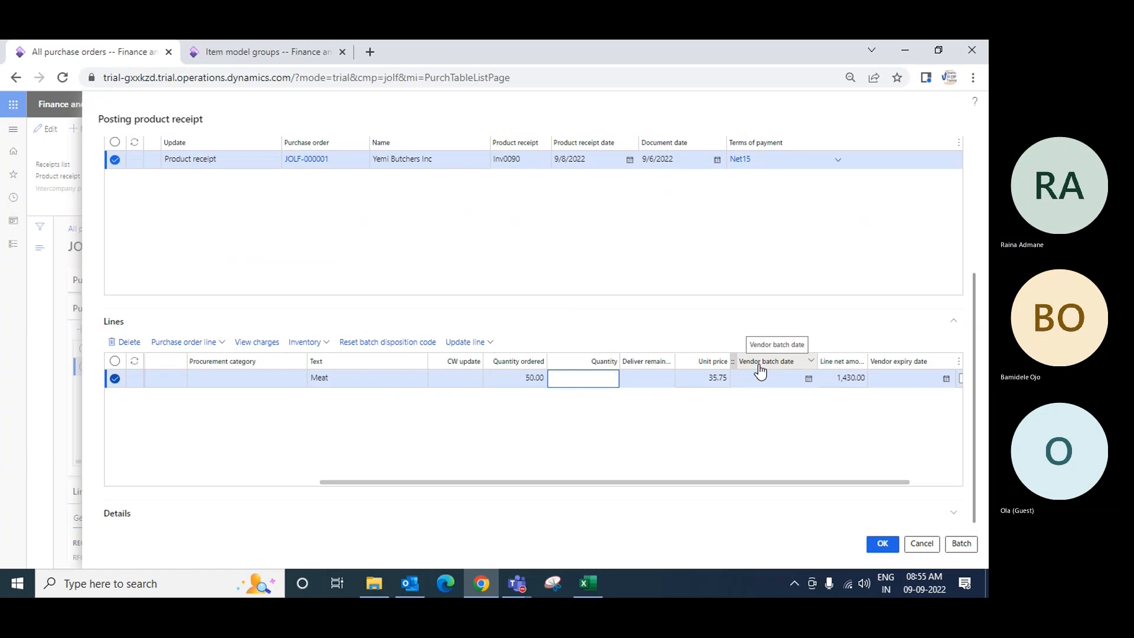
text(15)
key(Tab)
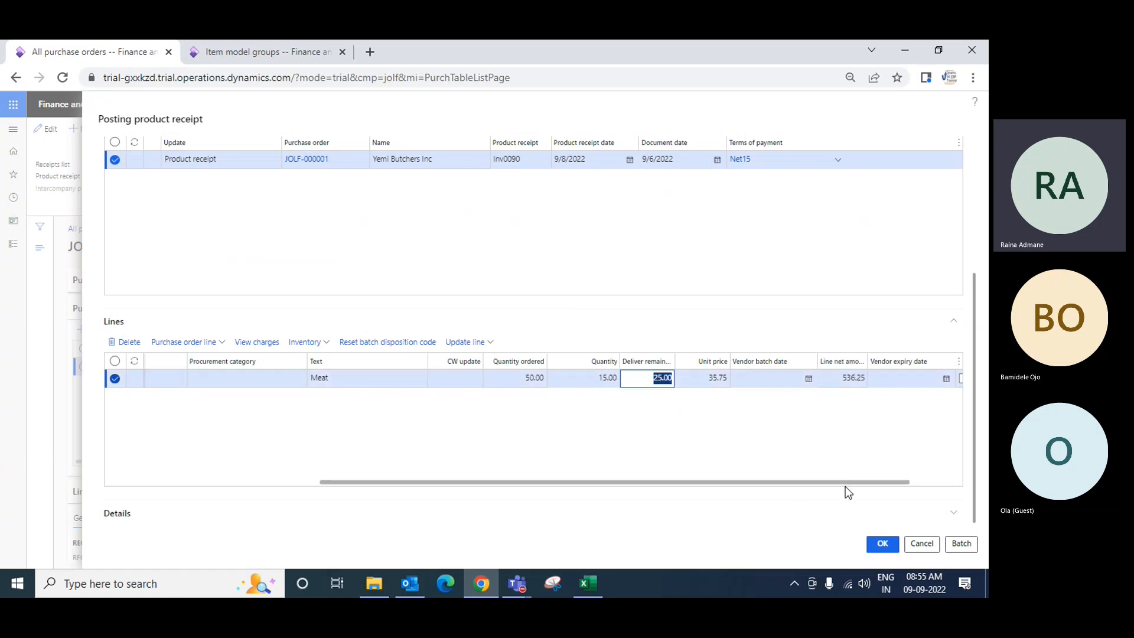
Examine the receipt line's columns and the General and Purchases tabs of its details
drag(840, 484, 909, 469)
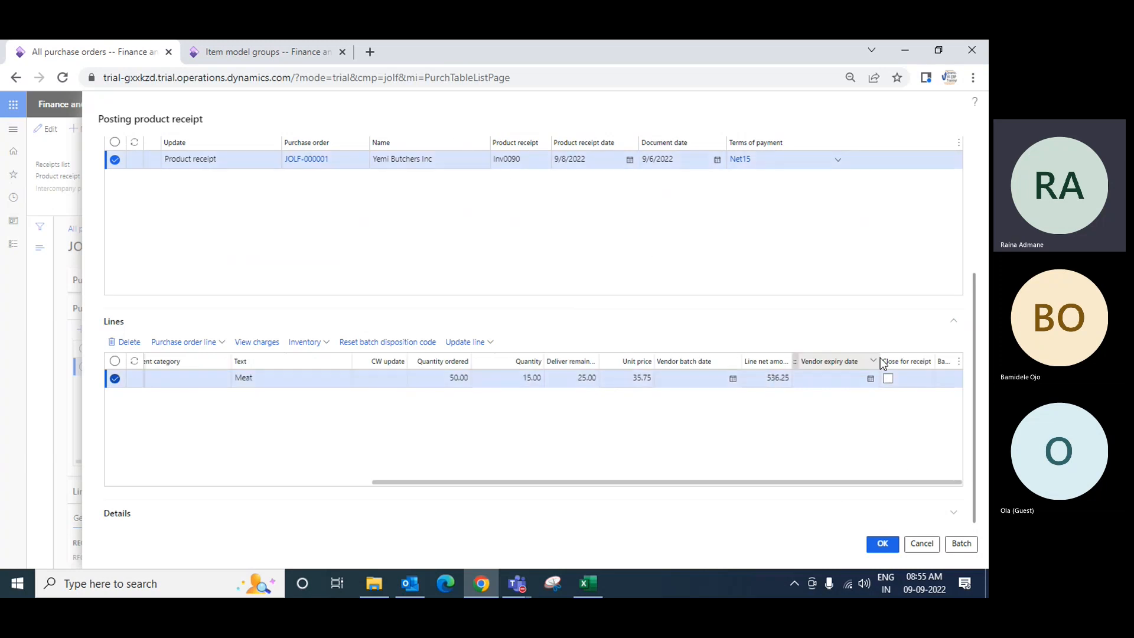
drag(850, 483, 442, 482)
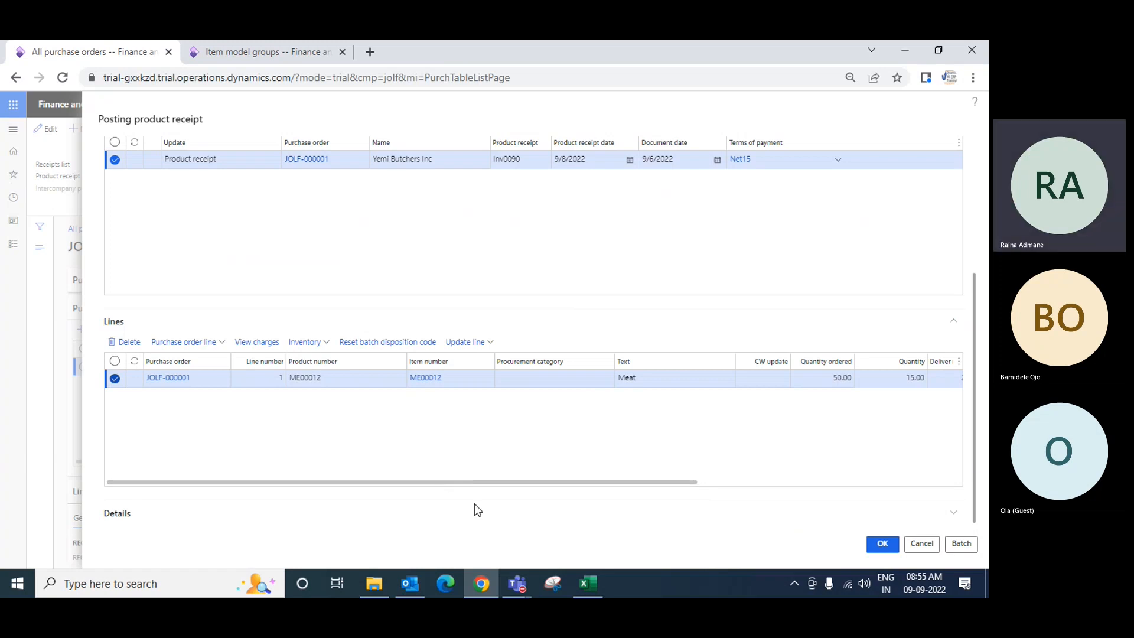
click(115, 514)
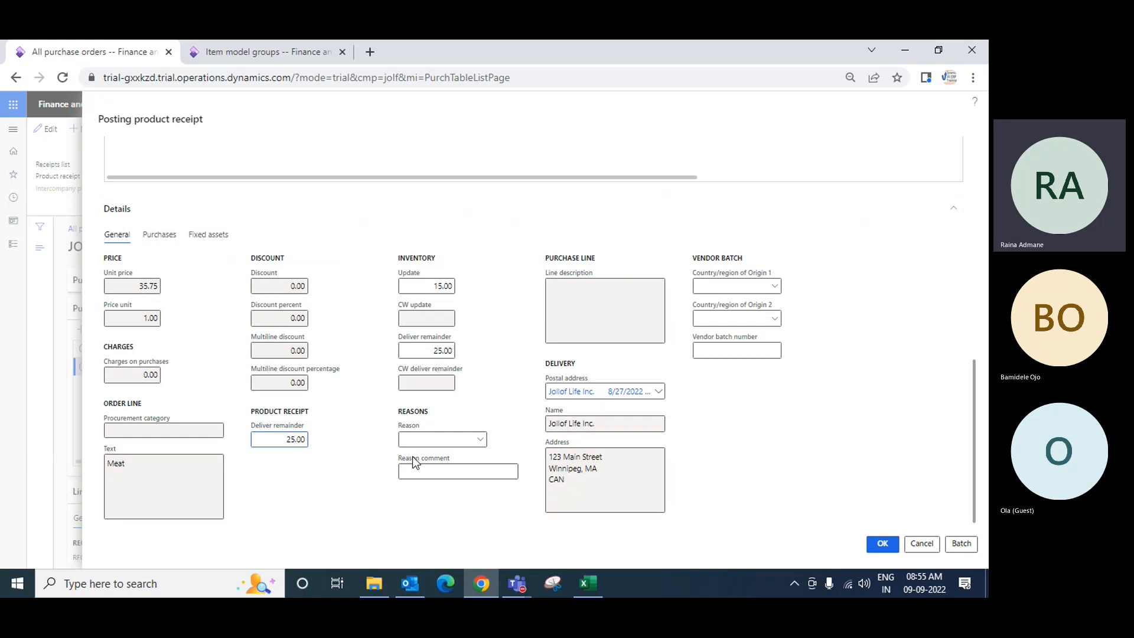
click(166, 240)
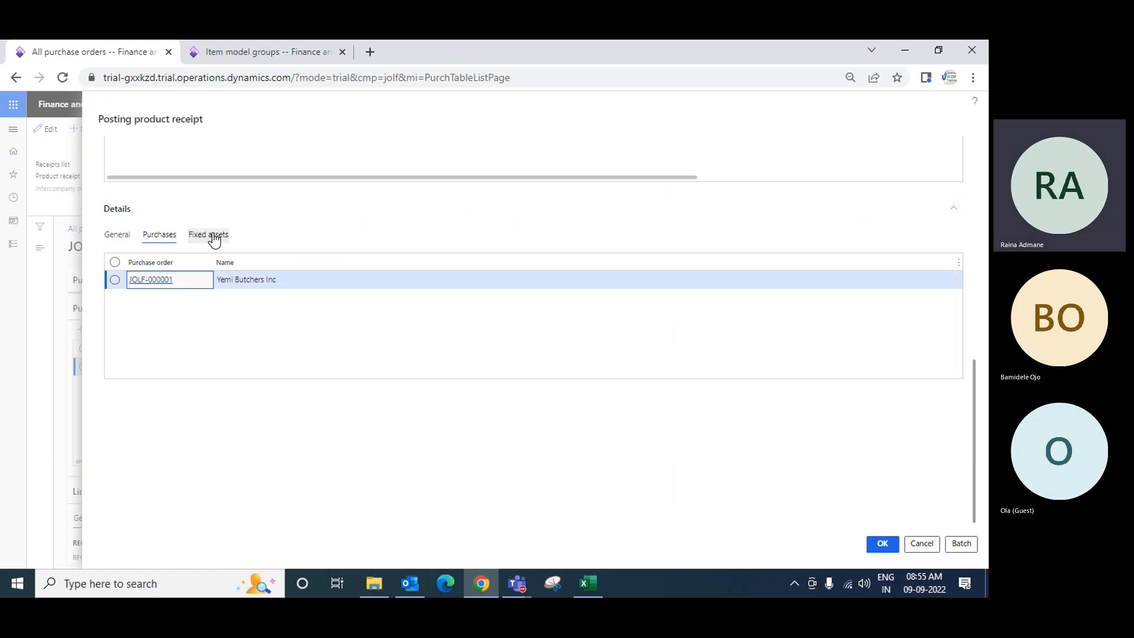
click(116, 235)
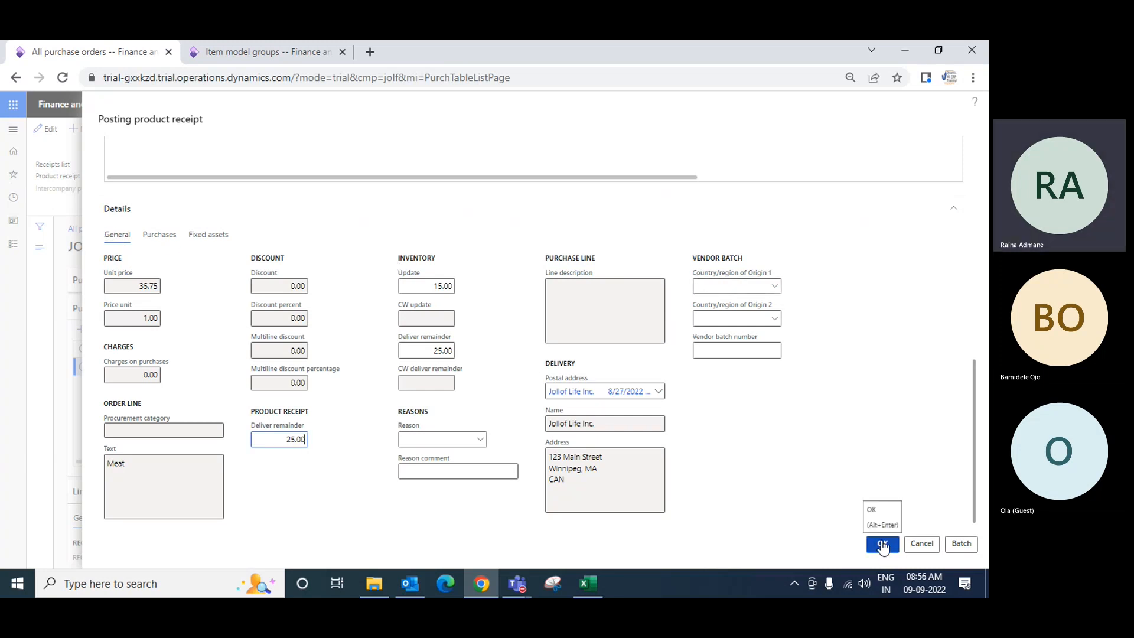
Post the product receipt
scroll(827, 495, up, 10)
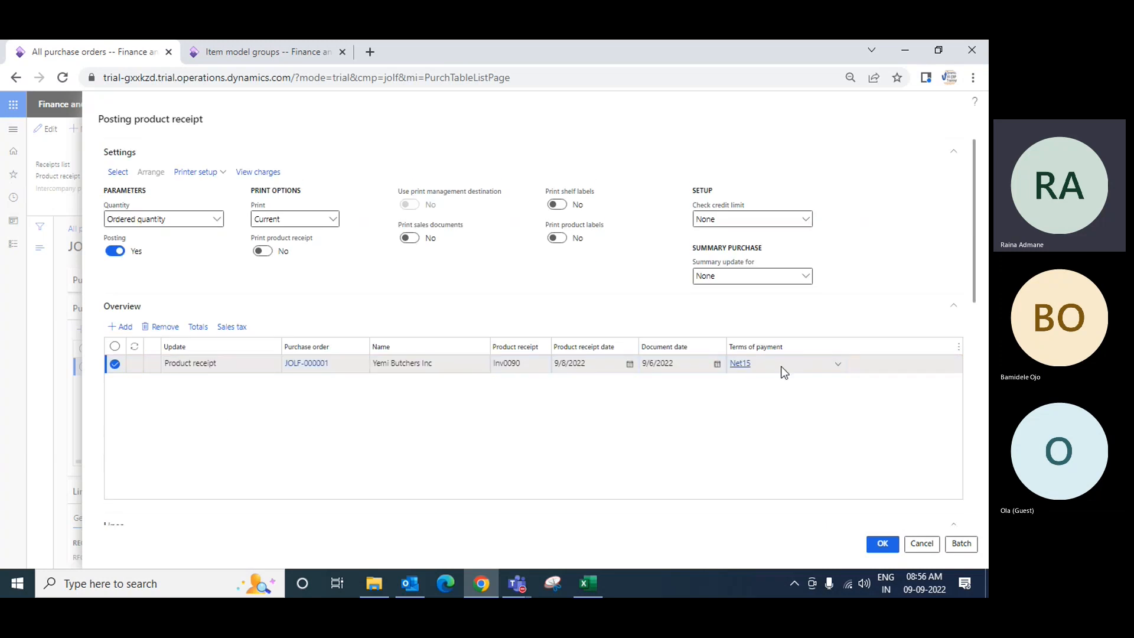
scroll(724, 417, down, 3)
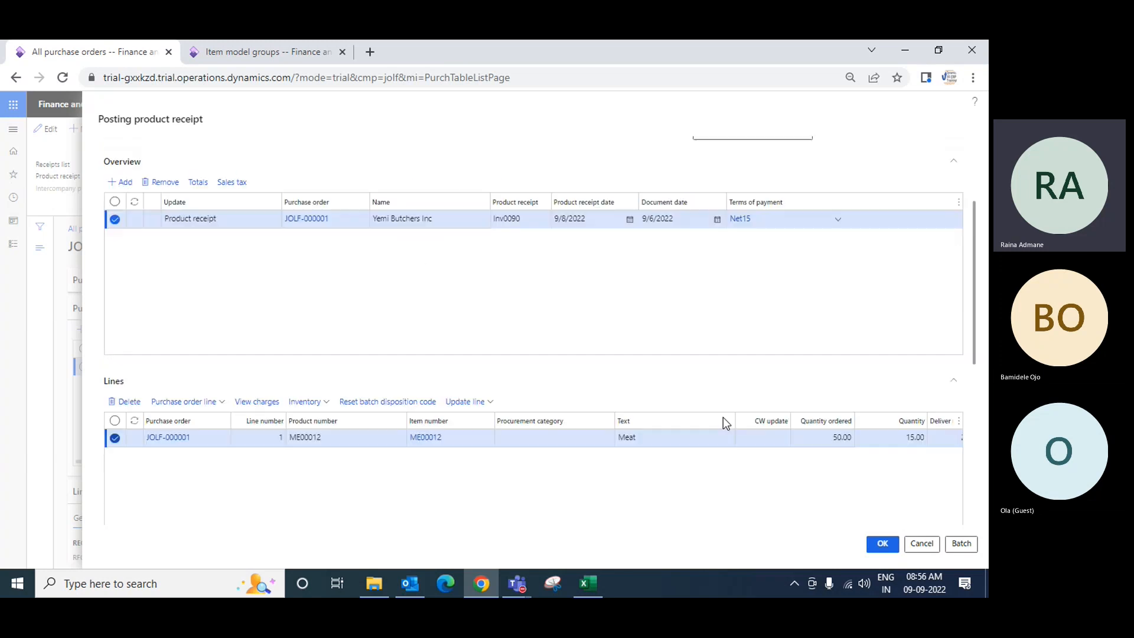
click(880, 545)
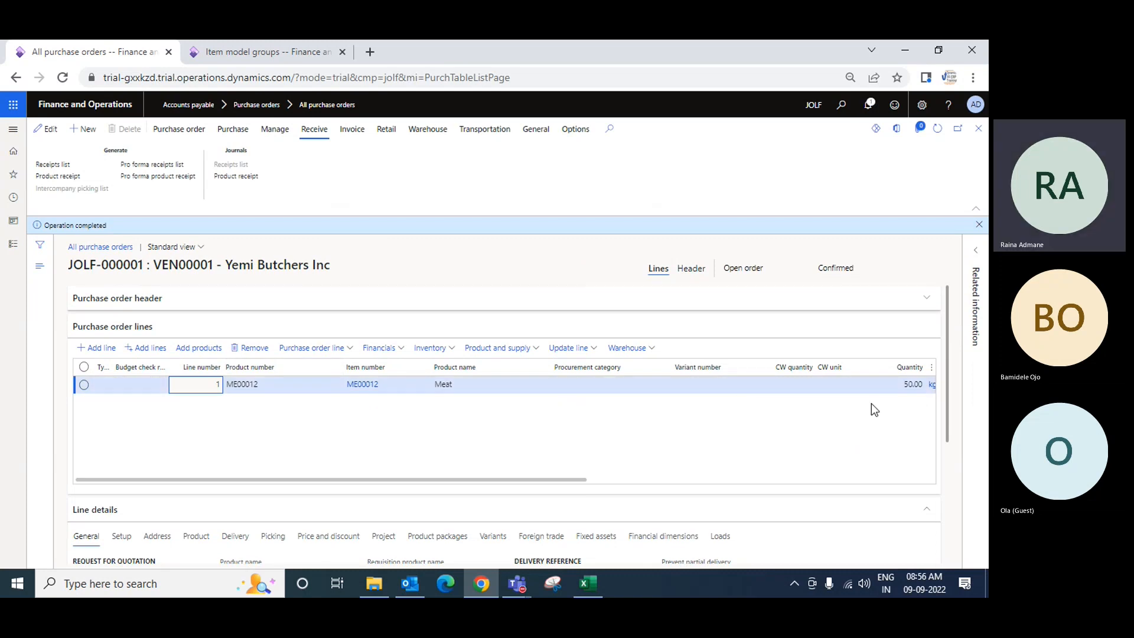
Review the Meat item's product information and its on-hand inventory by warehouse
drag(568, 481, 729, 481)
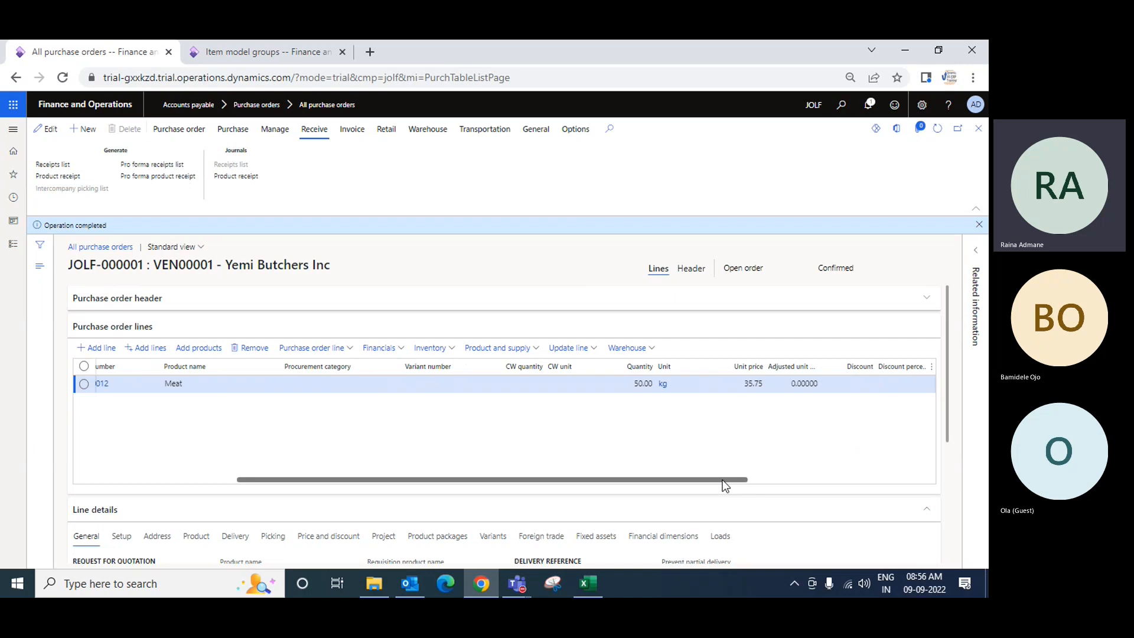
drag(722, 480, 466, 495)
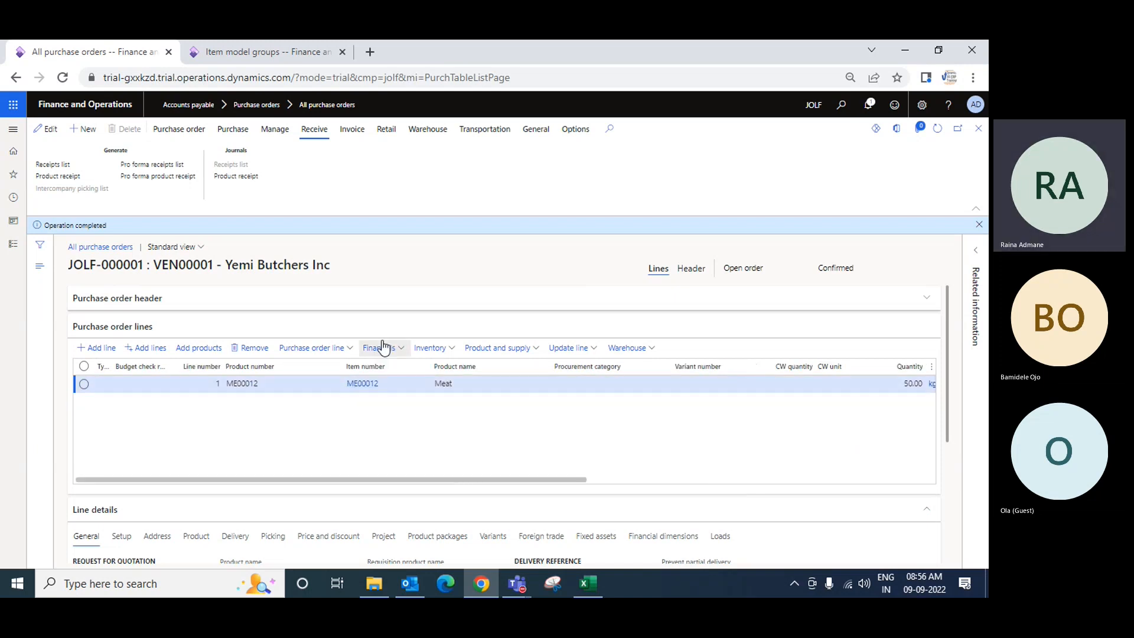
click(364, 389)
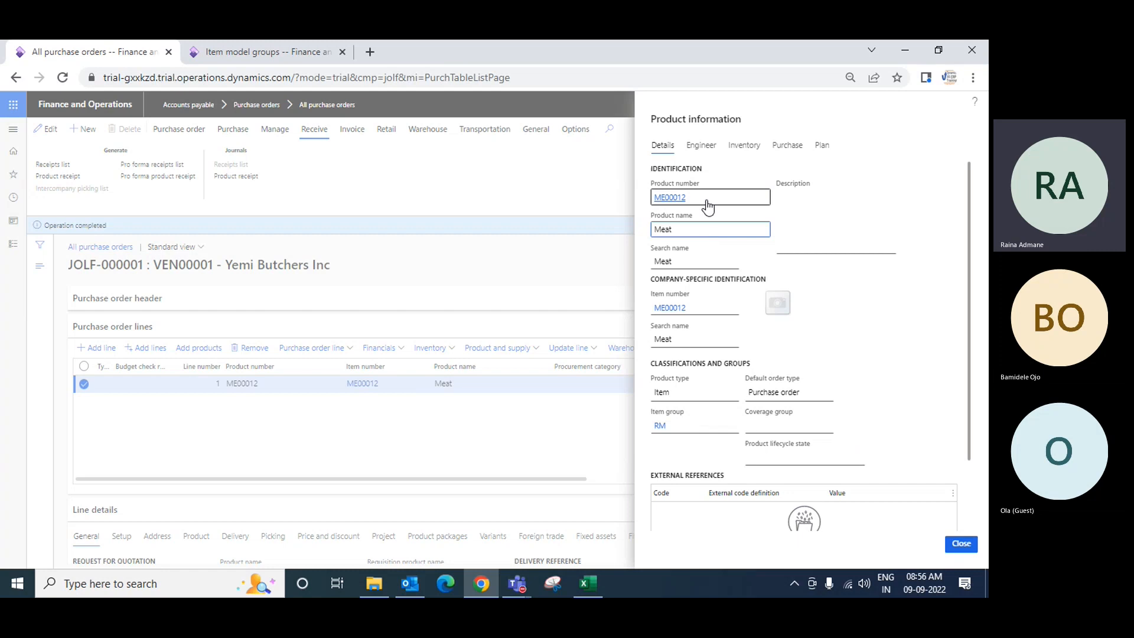
click(748, 147)
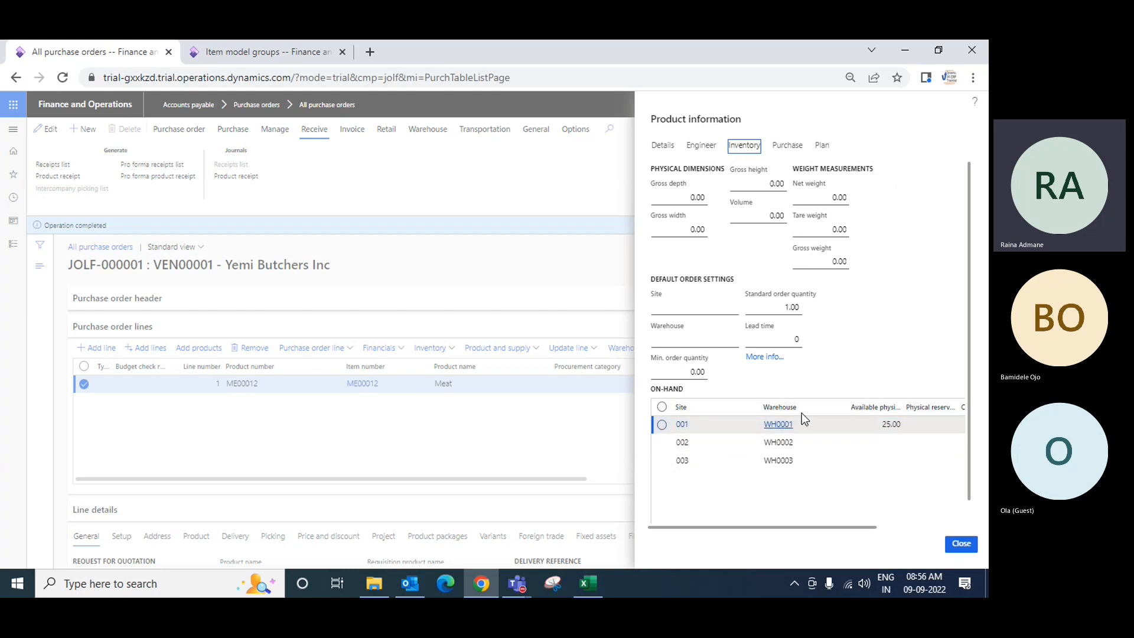
click(896, 426)
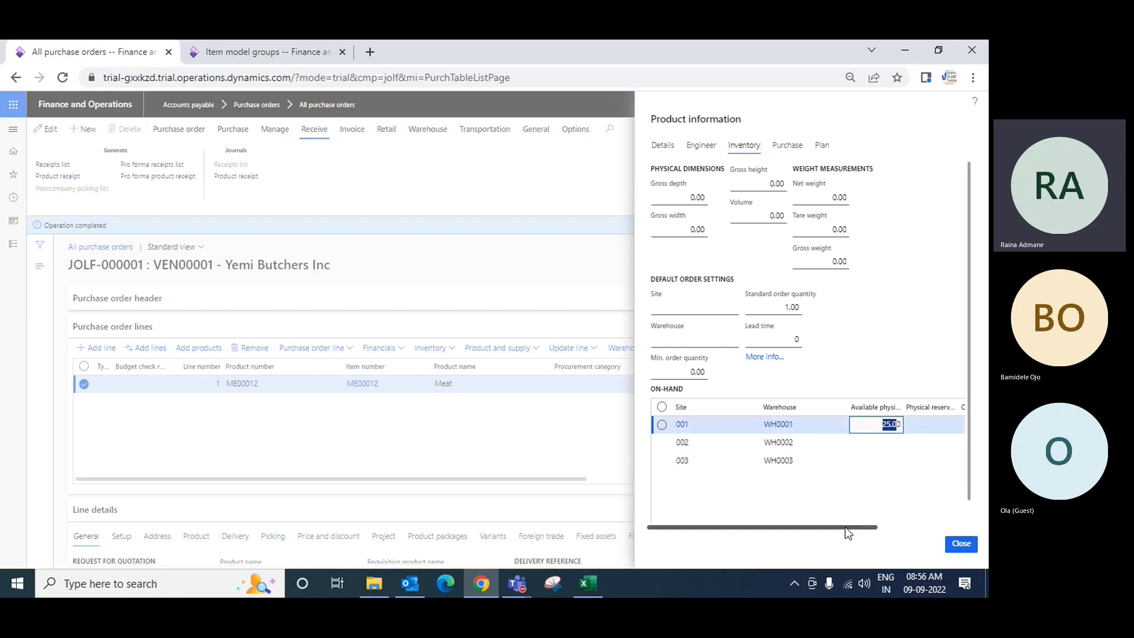
drag(849, 527, 793, 533)
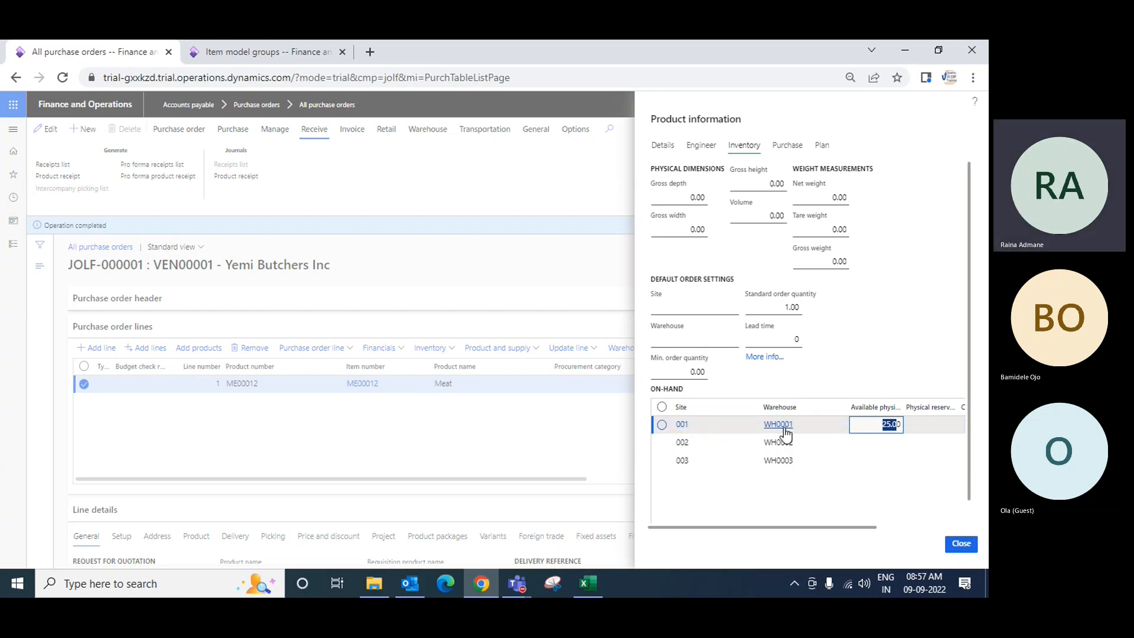
click(965, 549)
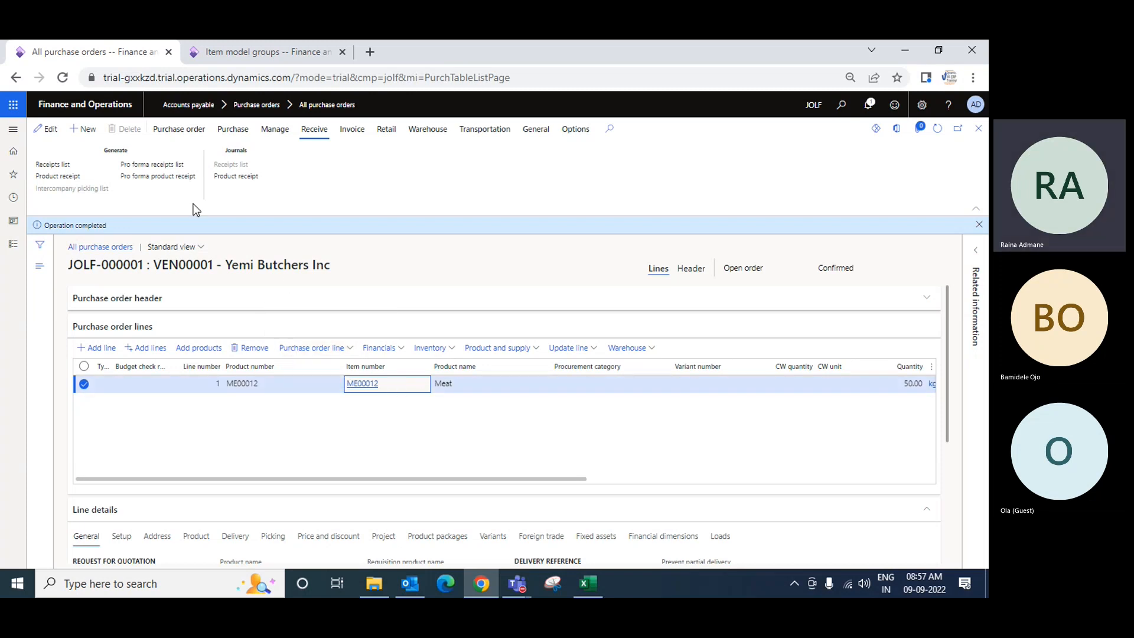
Open the purchase order's product receipt journal and select receipt Inv0090
click(243, 178)
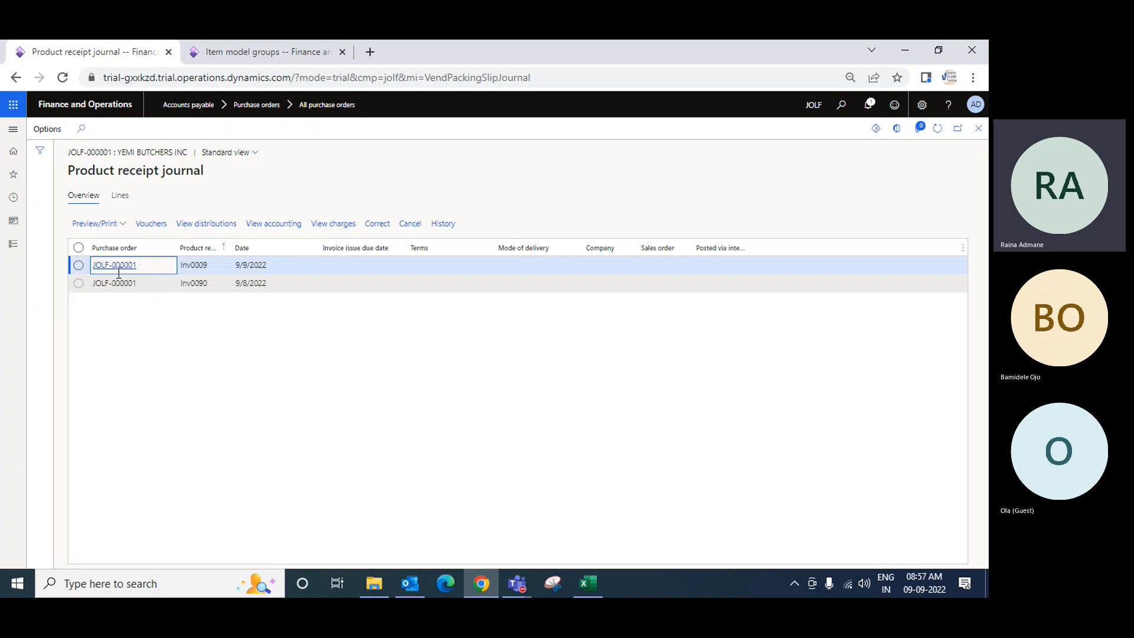
click(199, 284)
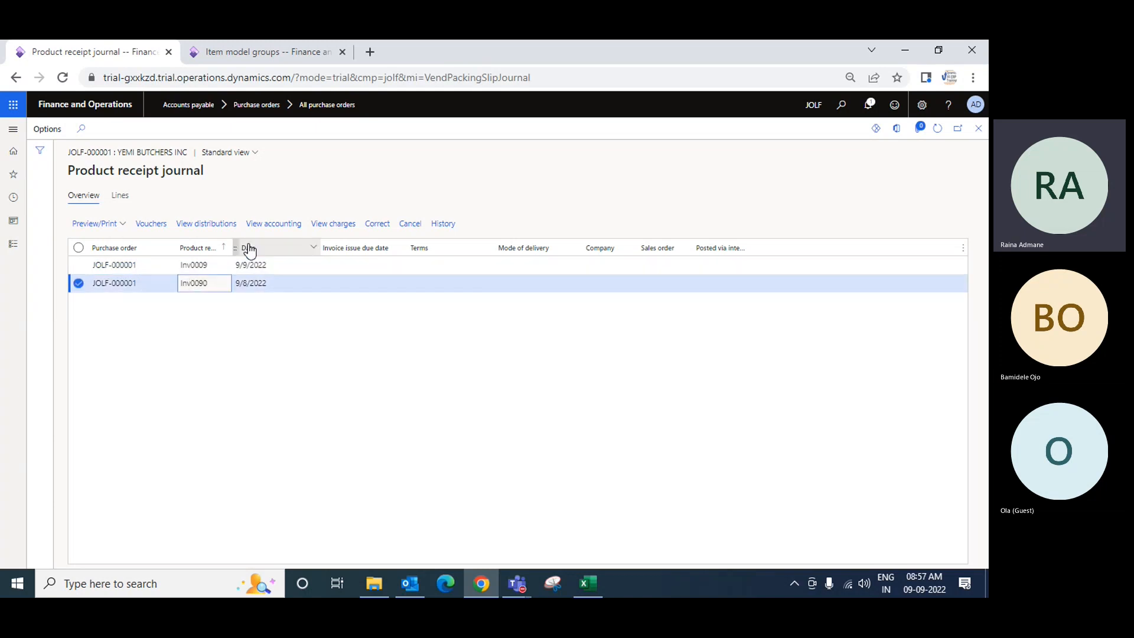
drag(234, 242, 284, 244)
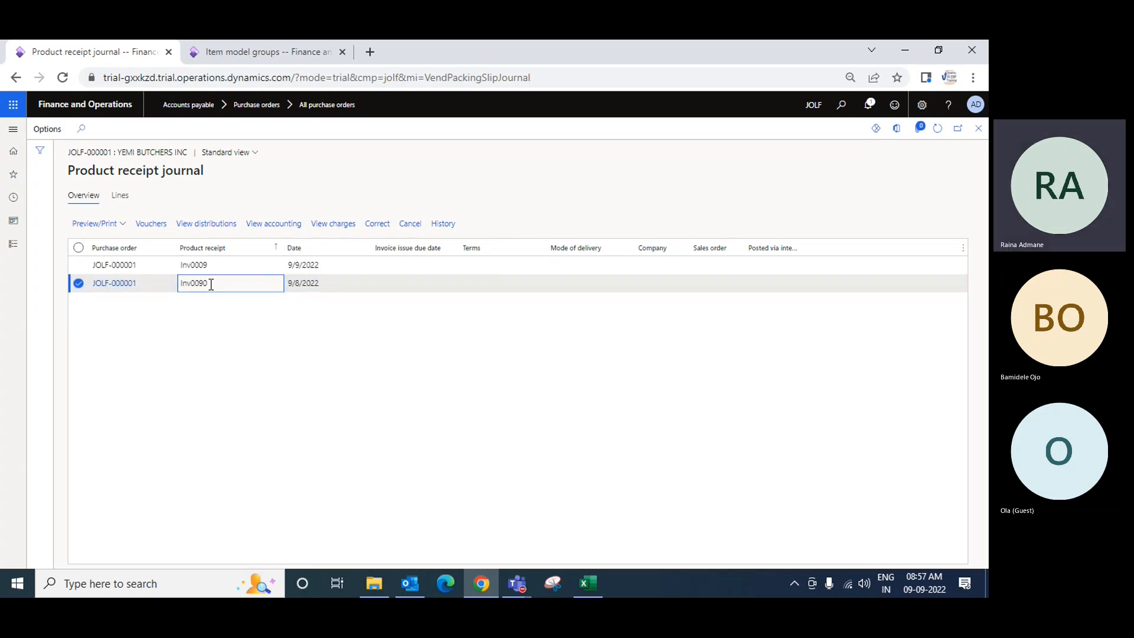
View the voucher transactions posted for receipt Inv0090
click(157, 229)
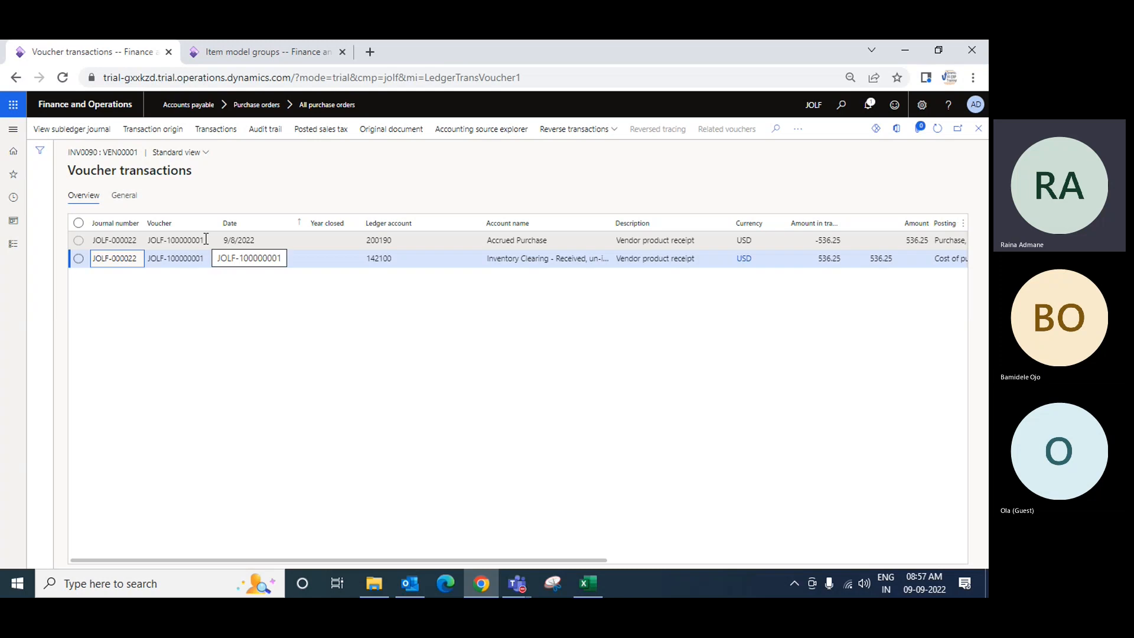
click(558, 240)
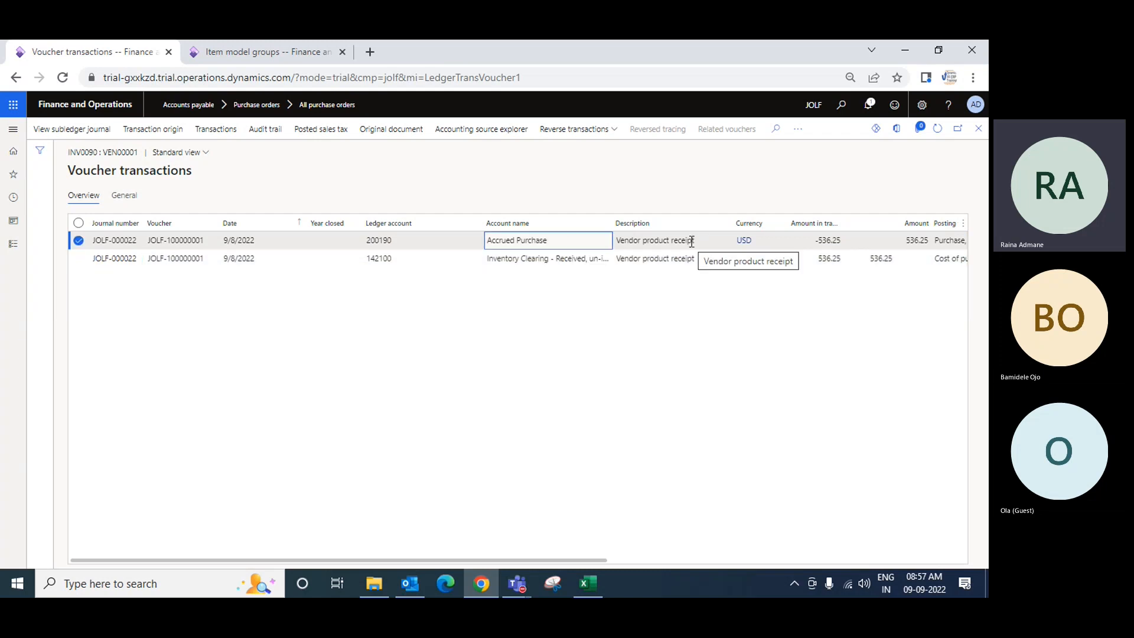
click(553, 260)
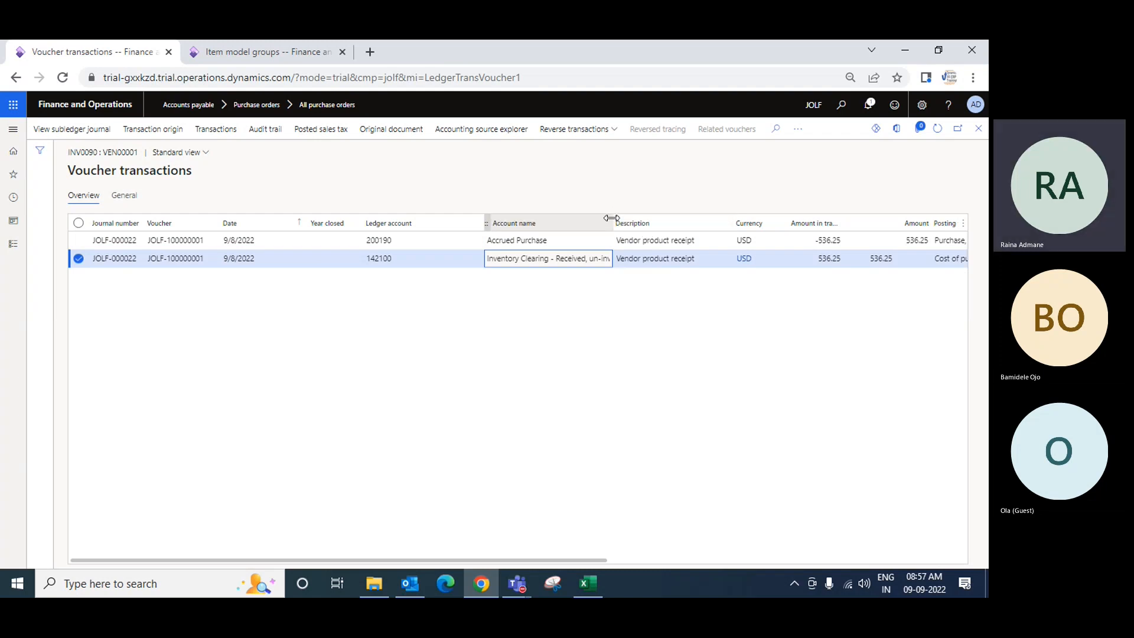
drag(614, 219, 676, 224)
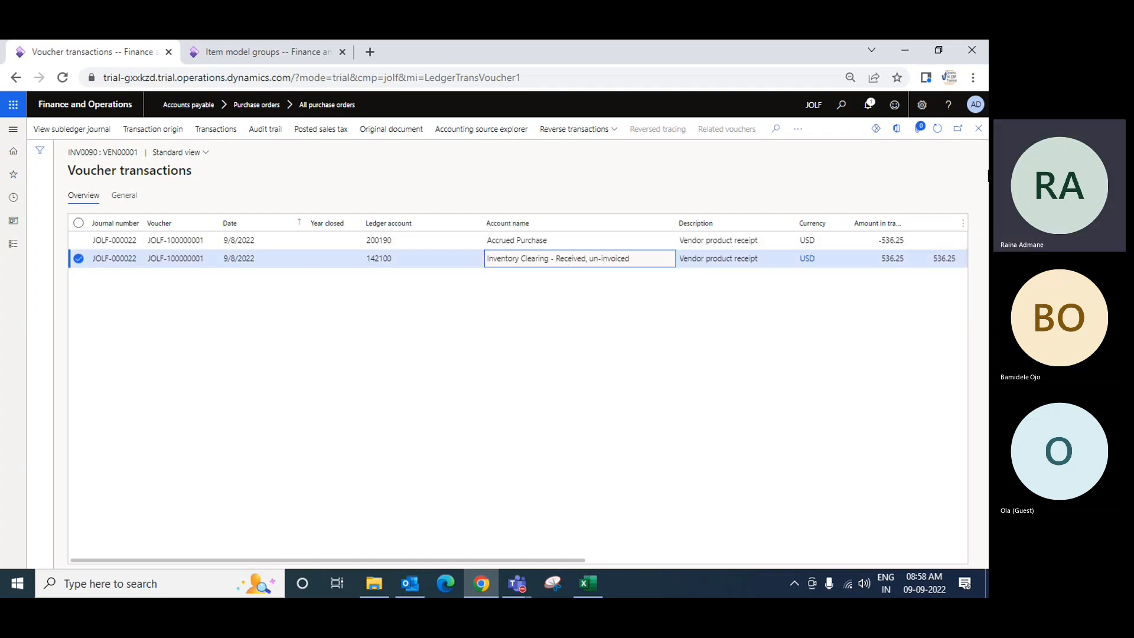
View the voucher transactions posted for receipt Inv0009
click(979, 129)
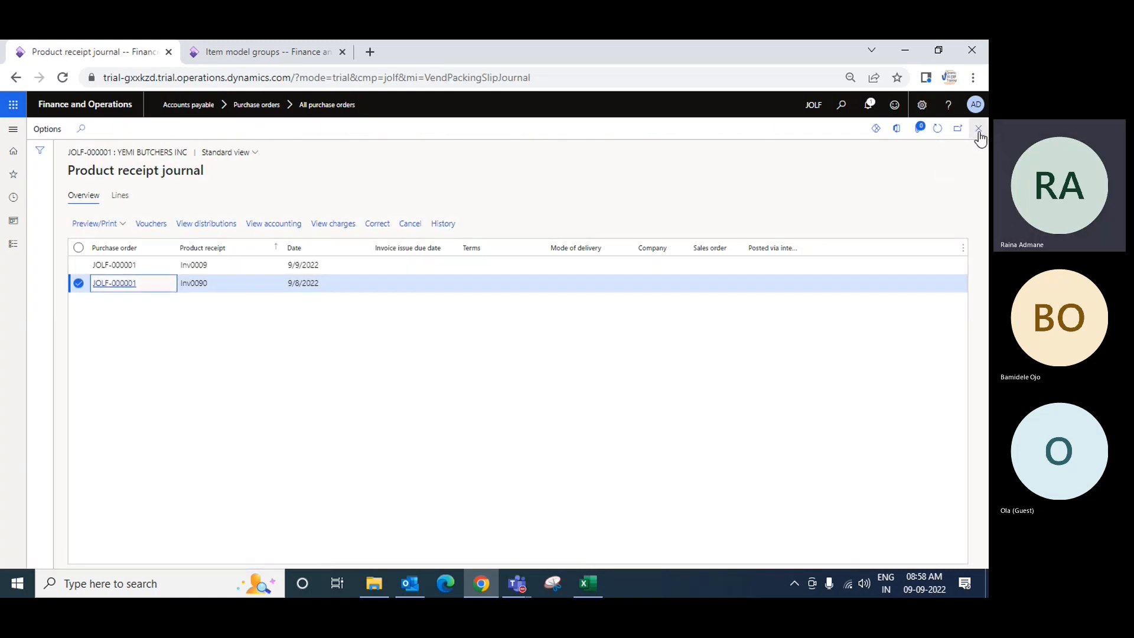
click(204, 267)
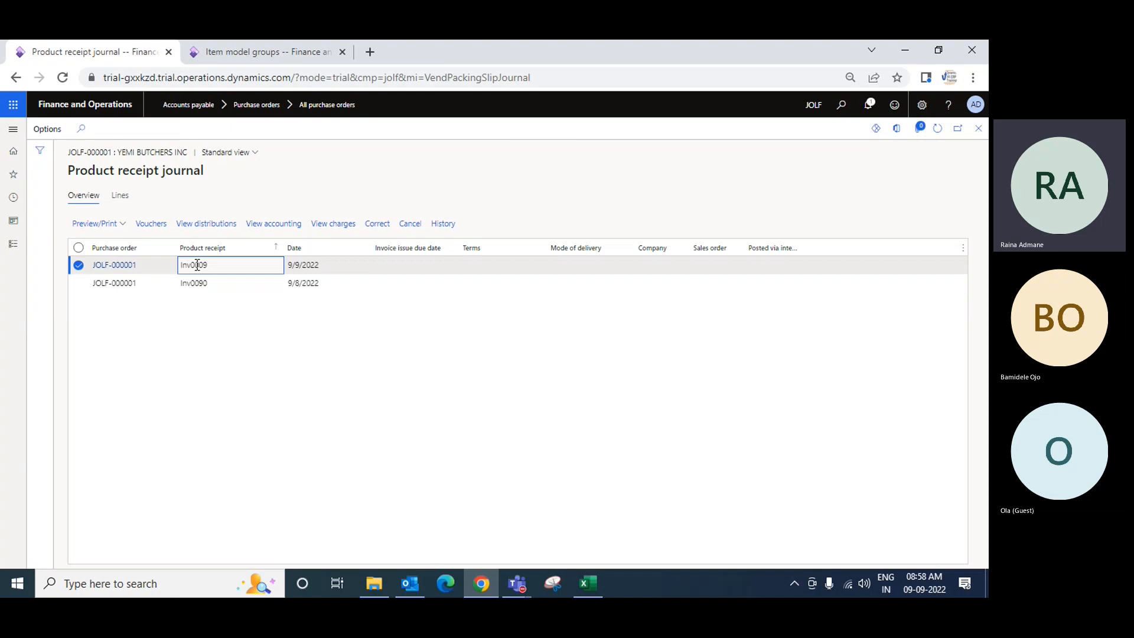
click(152, 225)
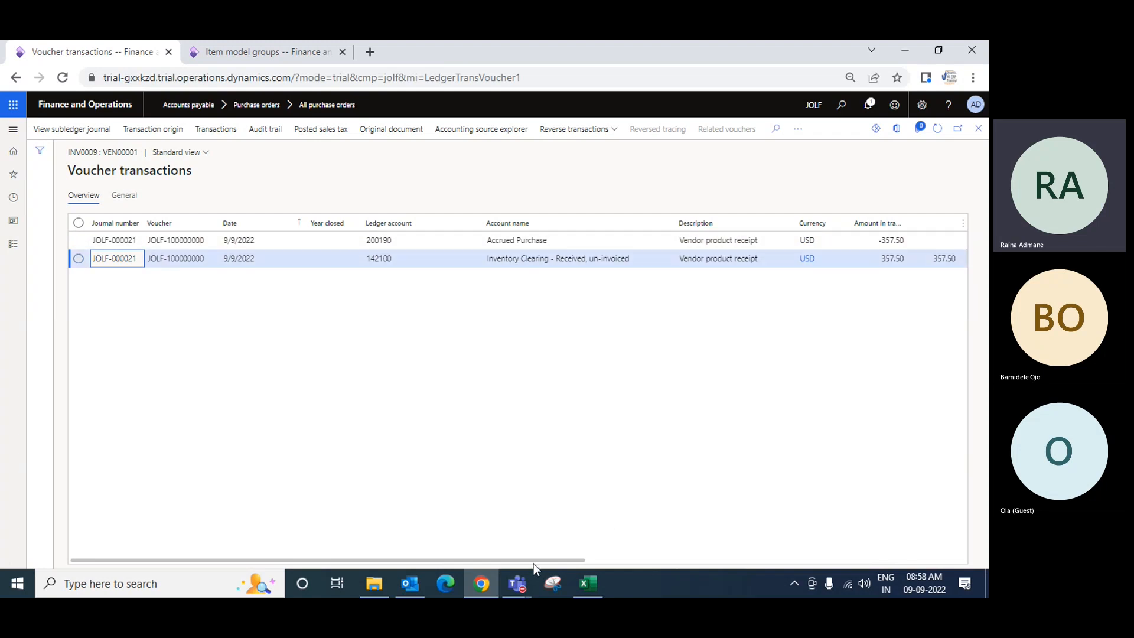
drag(534, 561, 666, 553)
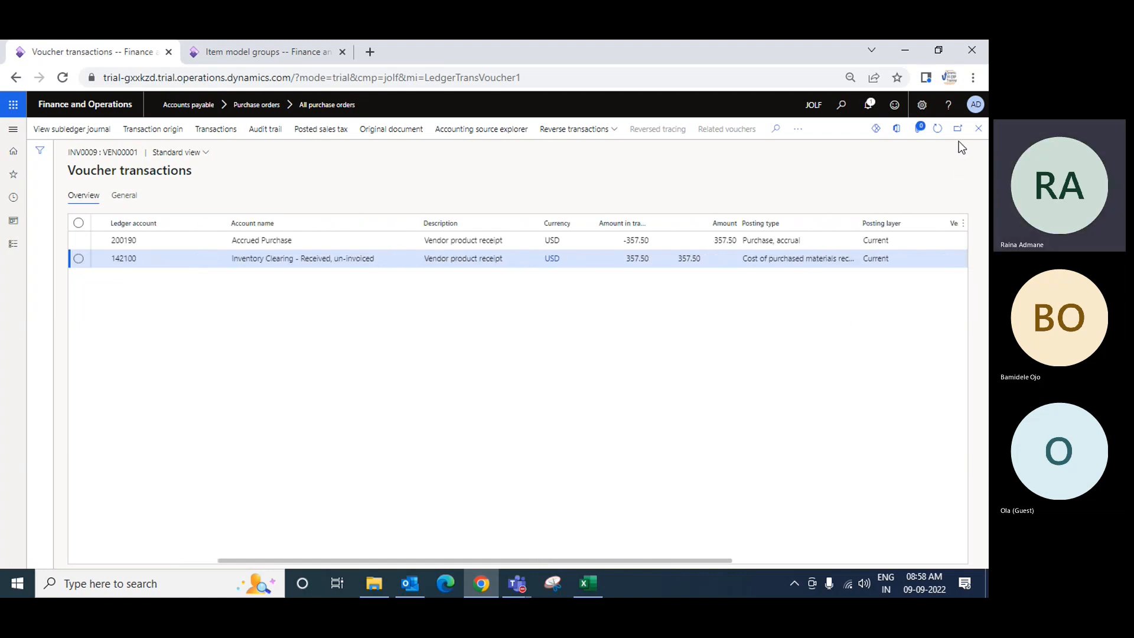
Return to purchase order JOLF-000001 and create a vendor invoice from it
click(979, 128)
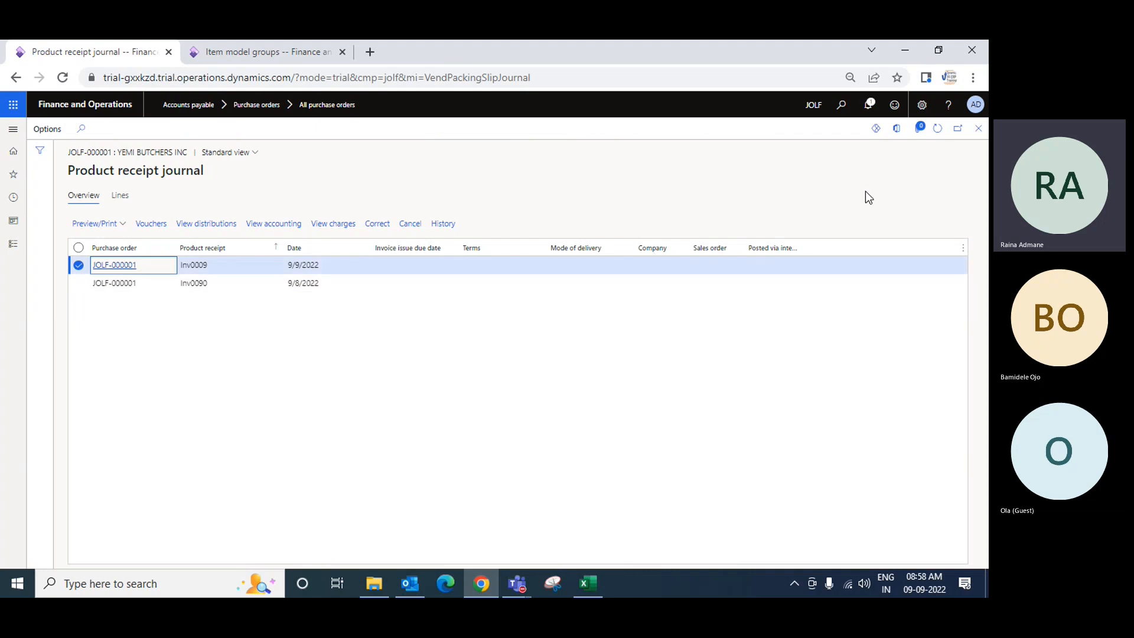
click(978, 129)
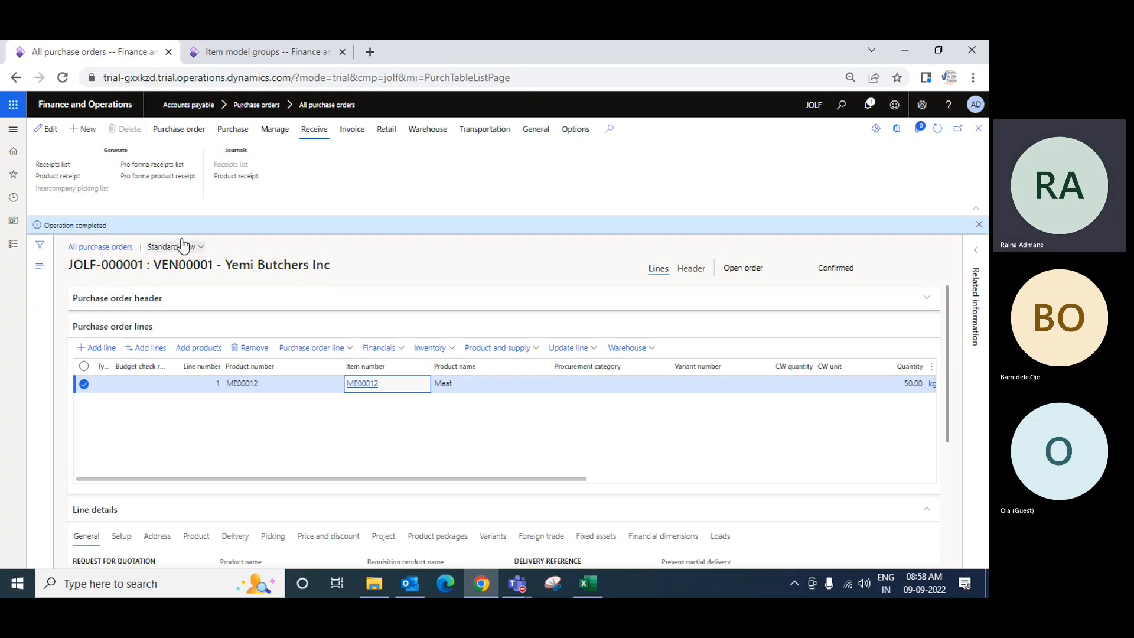
click(319, 136)
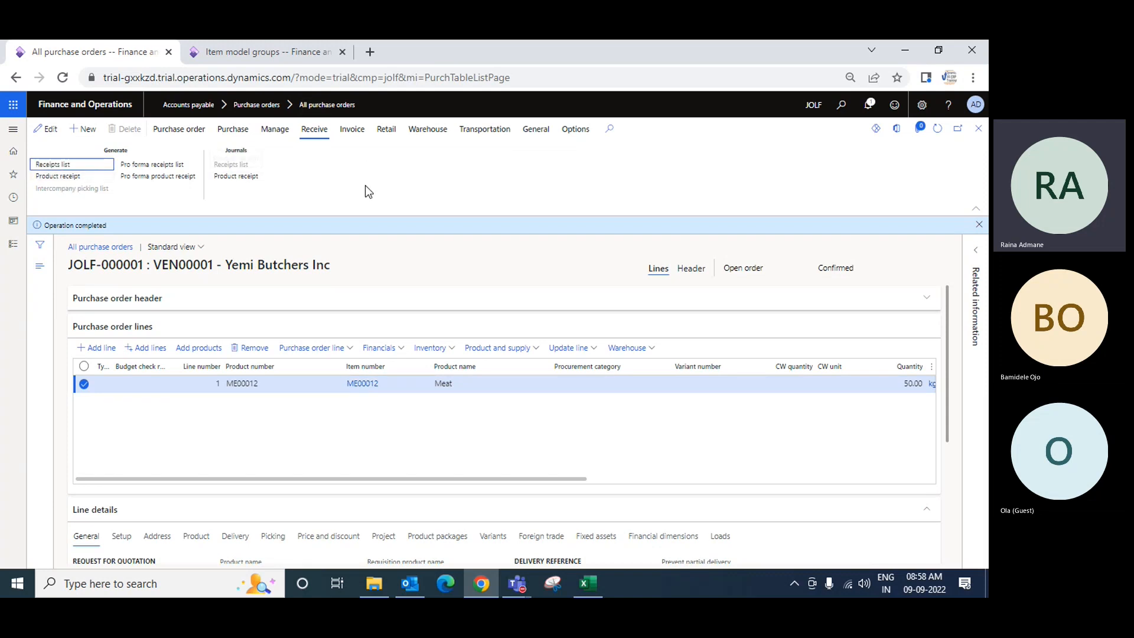
click(348, 131)
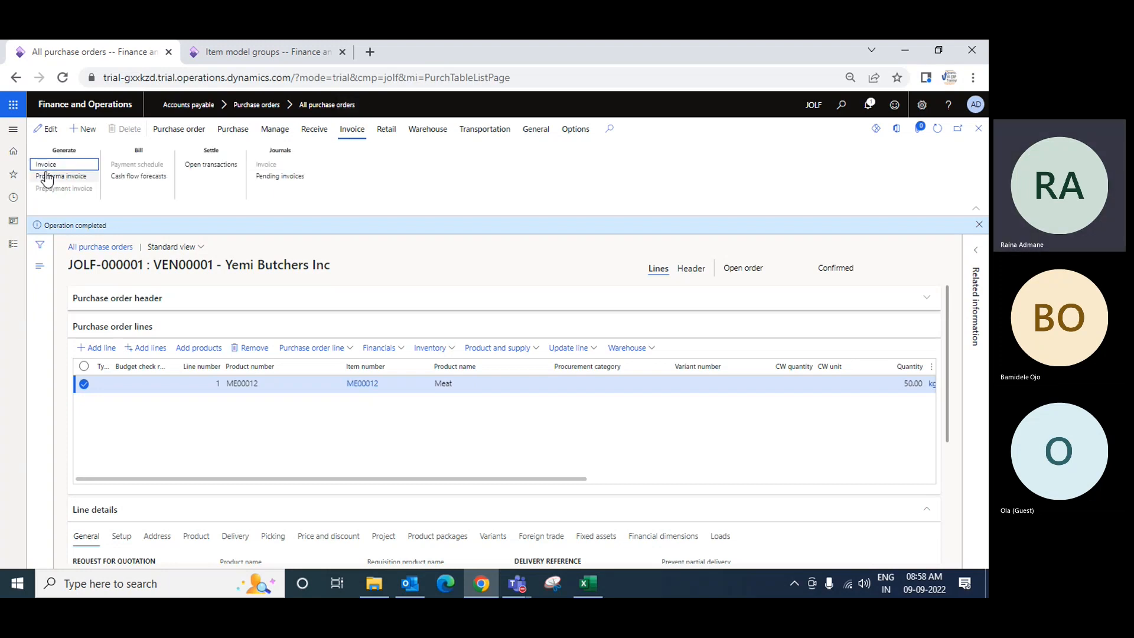
click(51, 167)
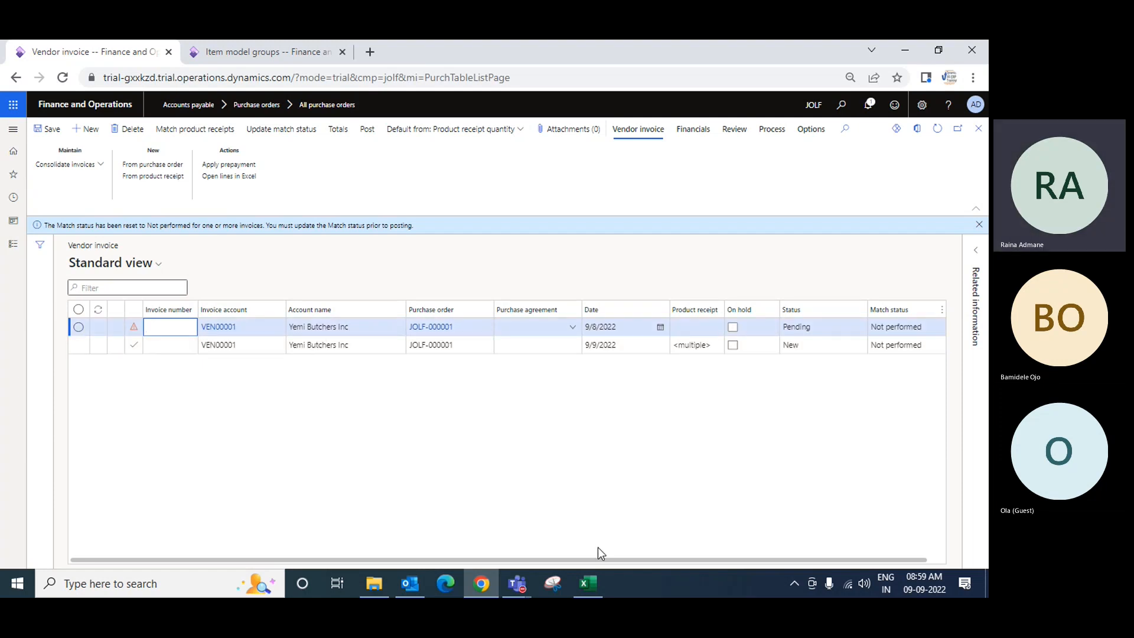
drag(600, 559, 621, 559)
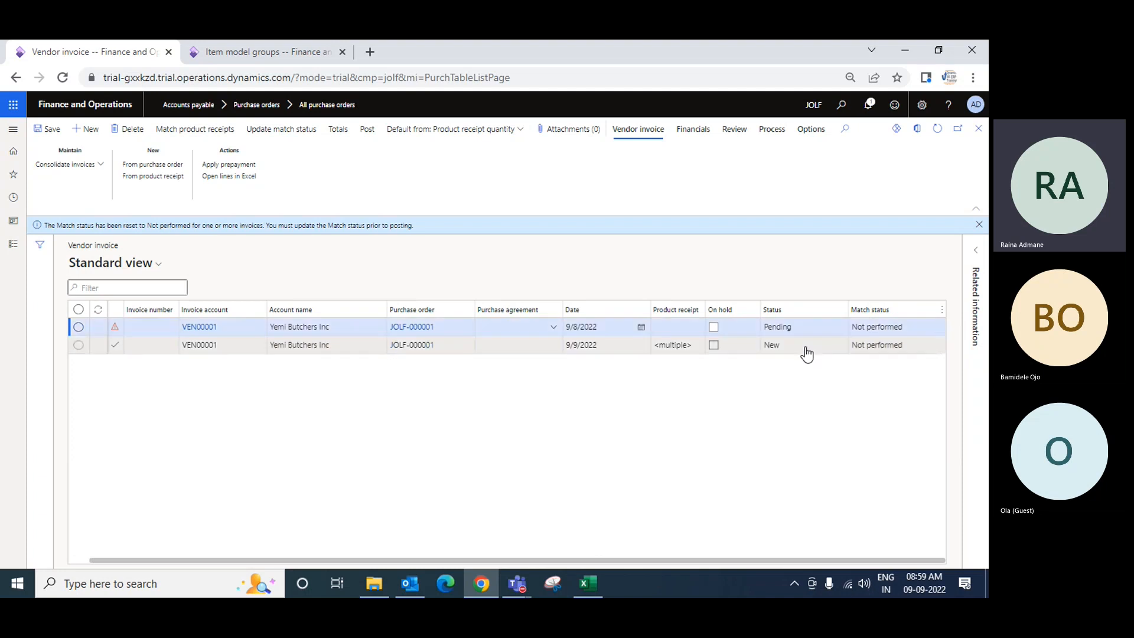
Delete both existing vendor invoices listed for the purchase order
click(78, 329)
click(79, 345)
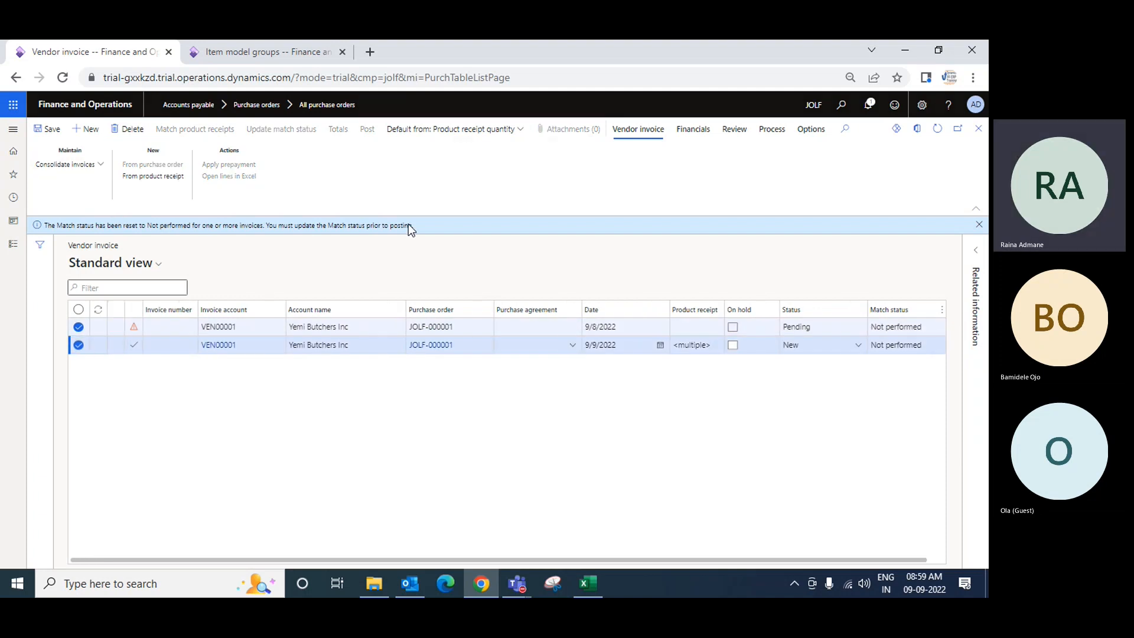
key(alt+Delete)
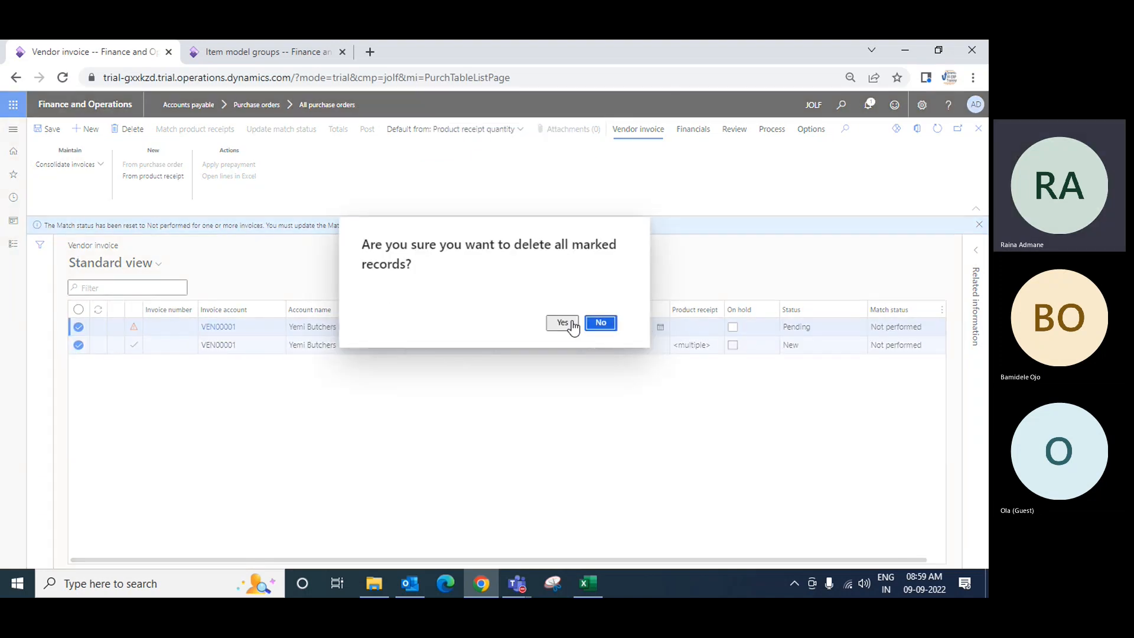
click(574, 325)
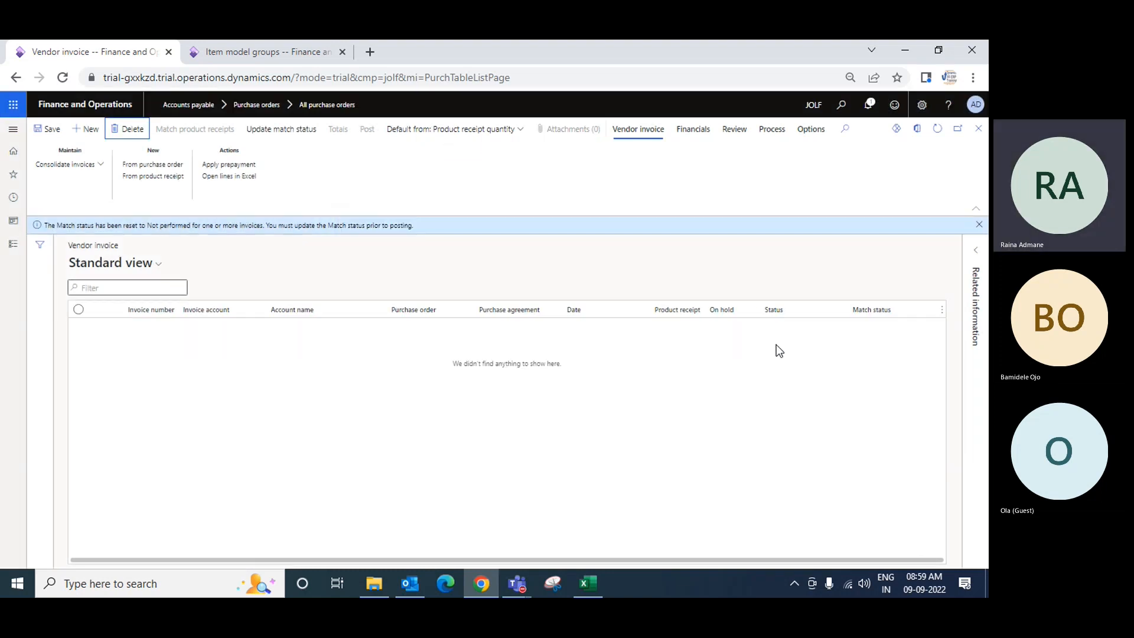
Close the vendor invoice list and generate a new vendor invoice from purchase order JOLF-000001
click(979, 129)
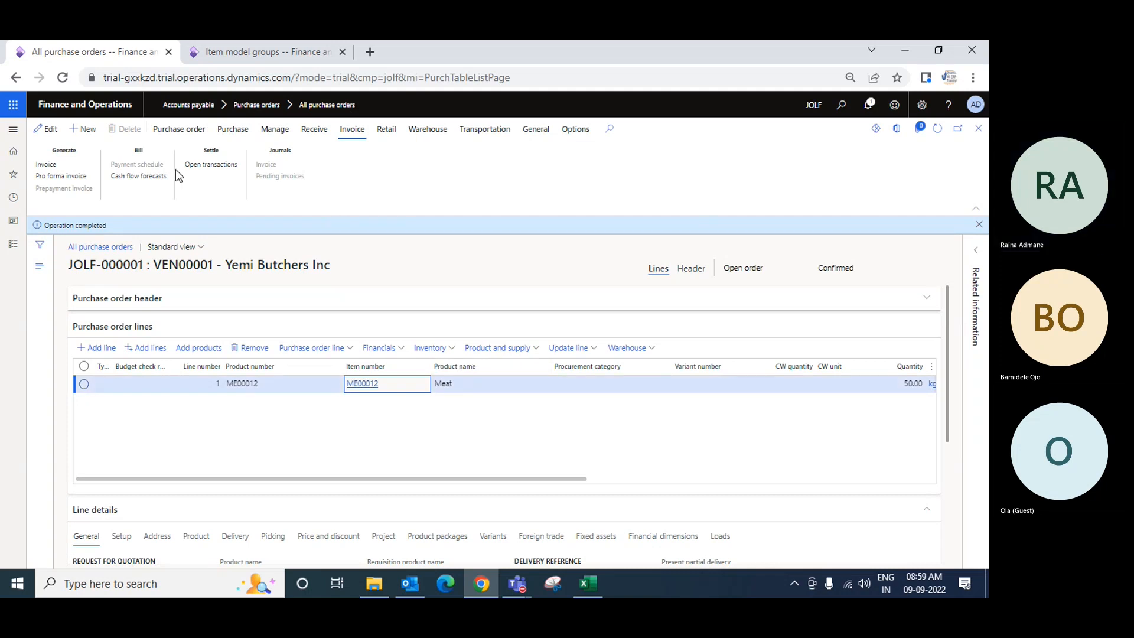
click(49, 168)
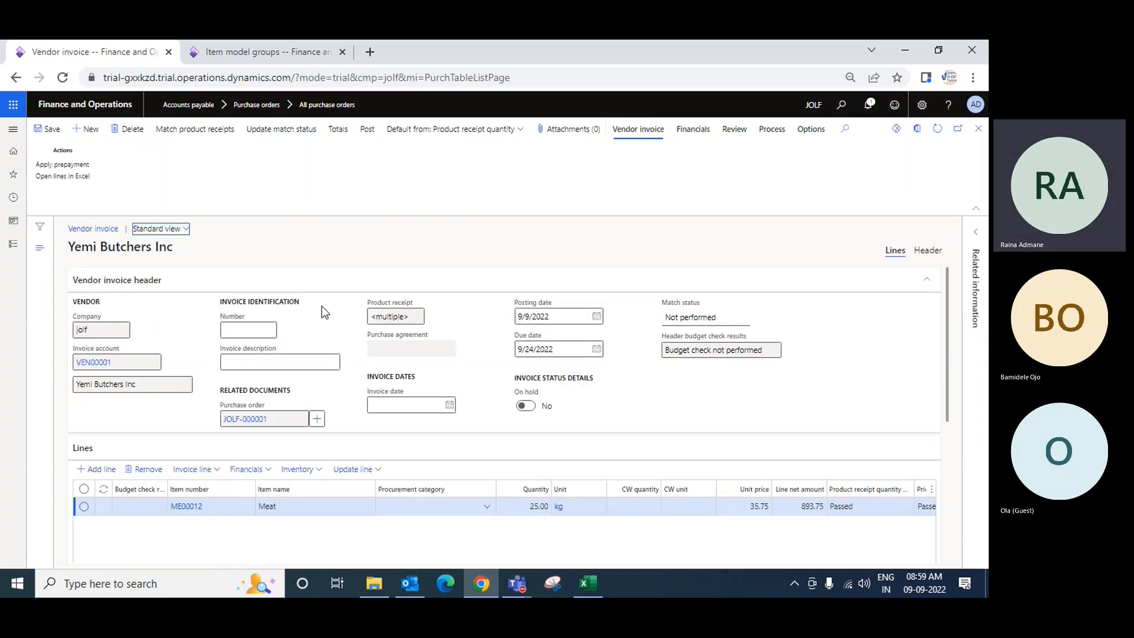
Enter Inv8990 as the vendor invoice number
scroll(679, 453, down, 2)
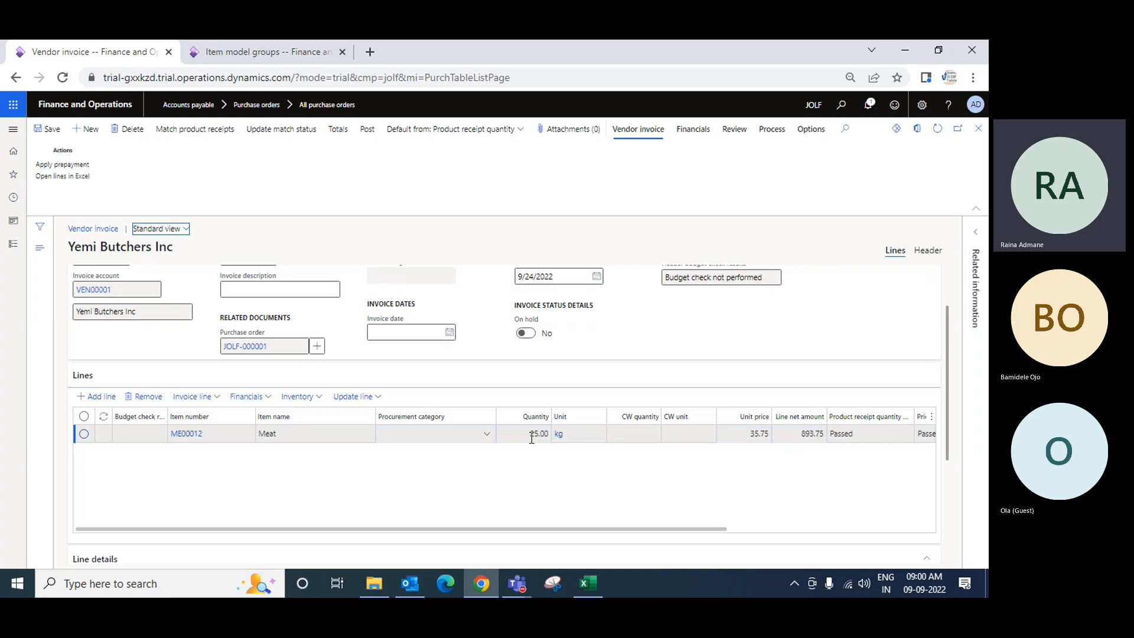
scroll(345, 461, up, 2)
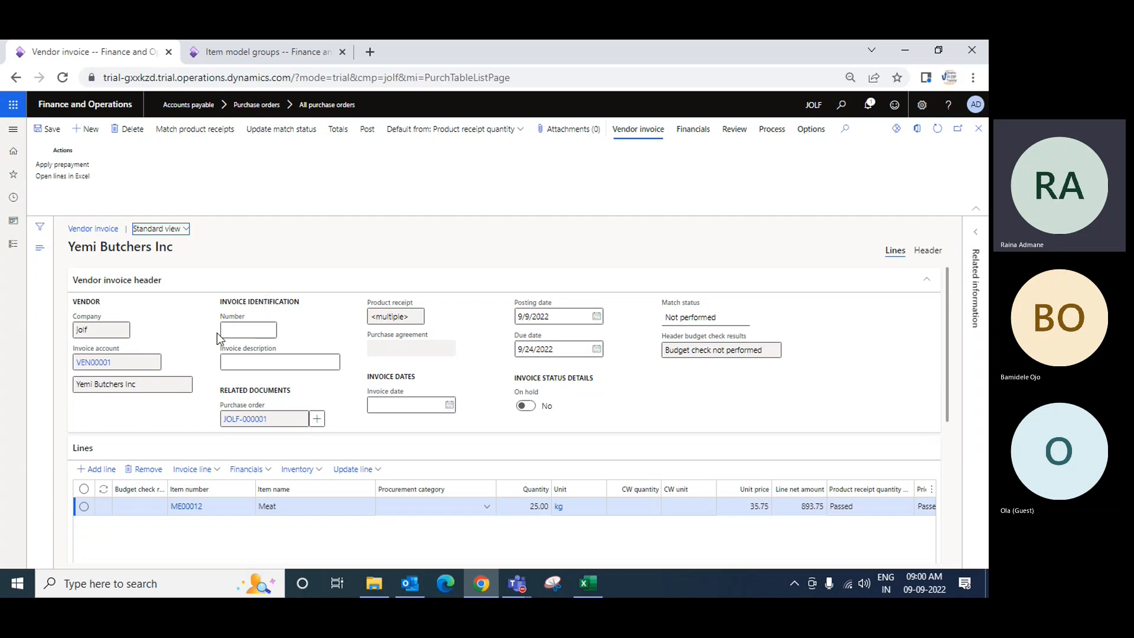
click(259, 330)
text(Inv)
scroll(581, 430, down, 1)
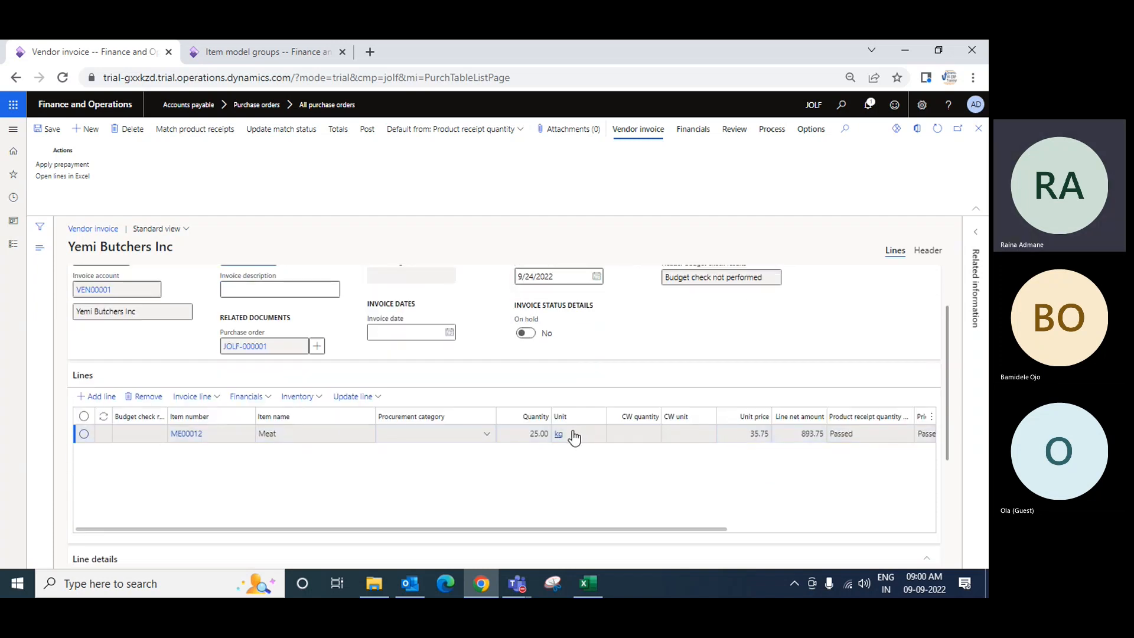
click(576, 434)
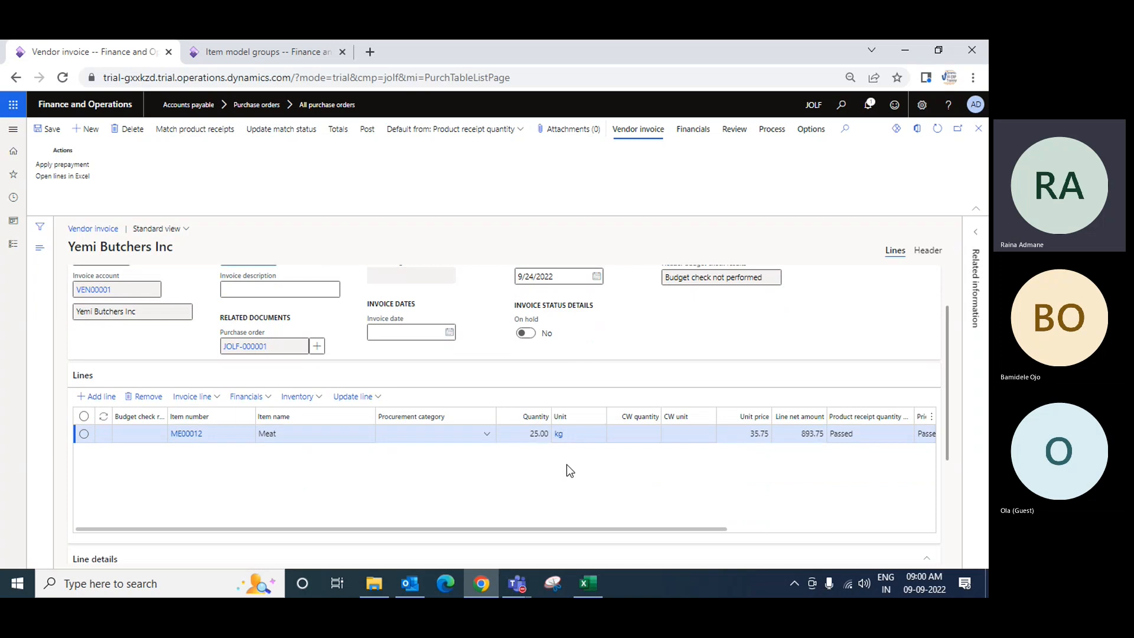
scroll(568, 471, up, 1)
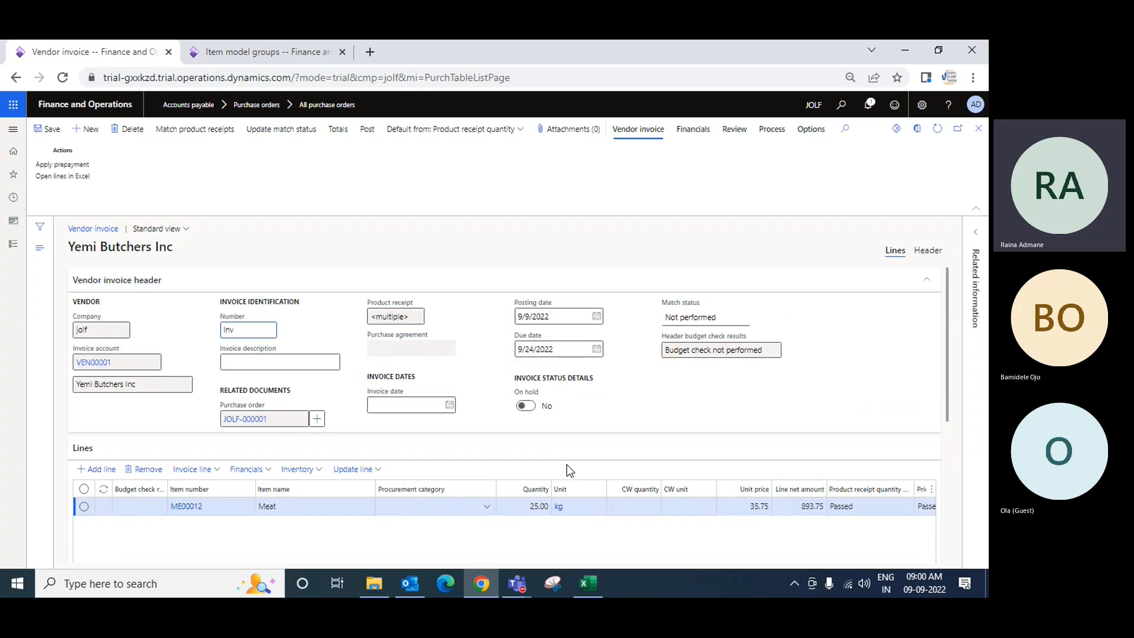
click(541, 506)
scroll(671, 446, down, 1)
scroll(671, 448, up, 1)
text(v)
text(8990)
key(Tab)
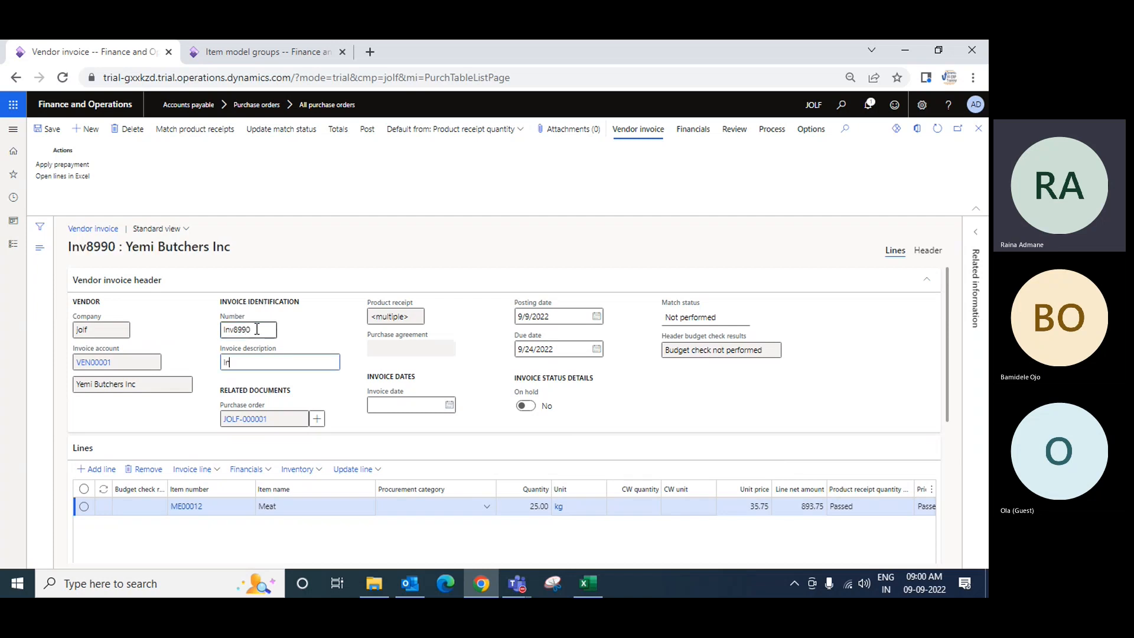
Set the invoice description to "Inv for item xx for 25 qty"
text(Inv for item xx for 25 c)
key(Tab)
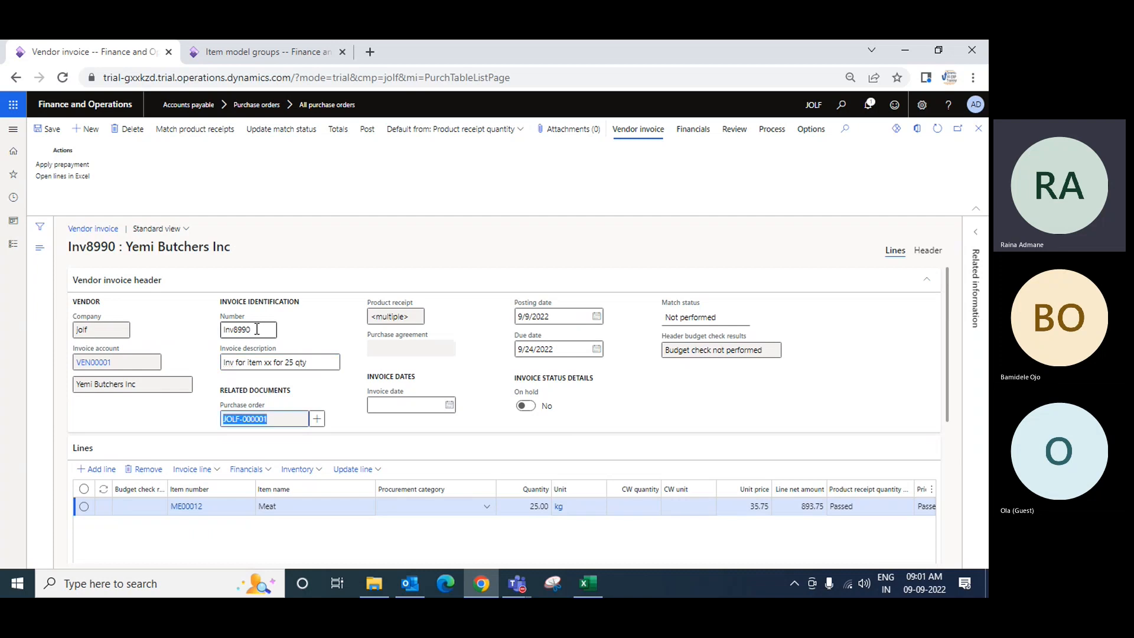
key(Tab)
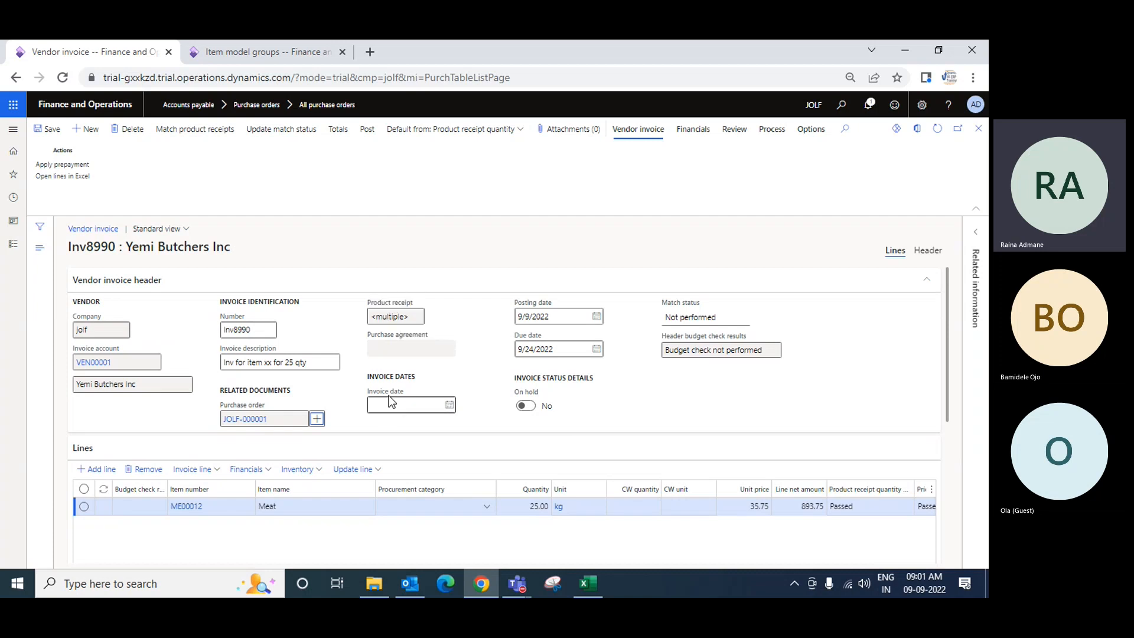
Set the invoice date to 9/8/2022
click(449, 407)
click(450, 407)
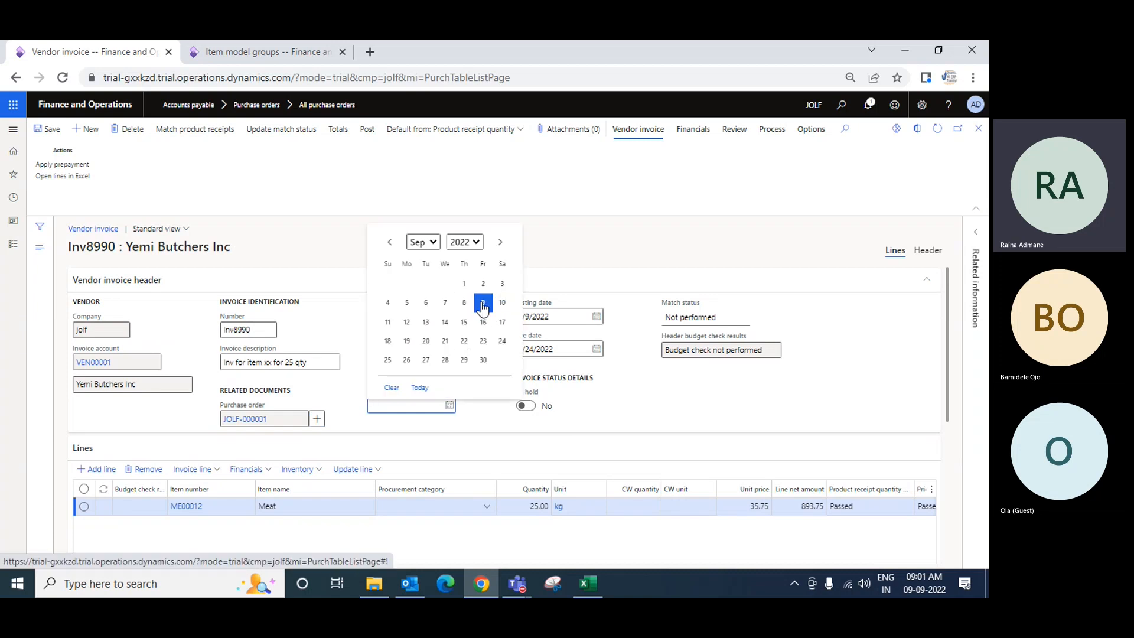
click(465, 304)
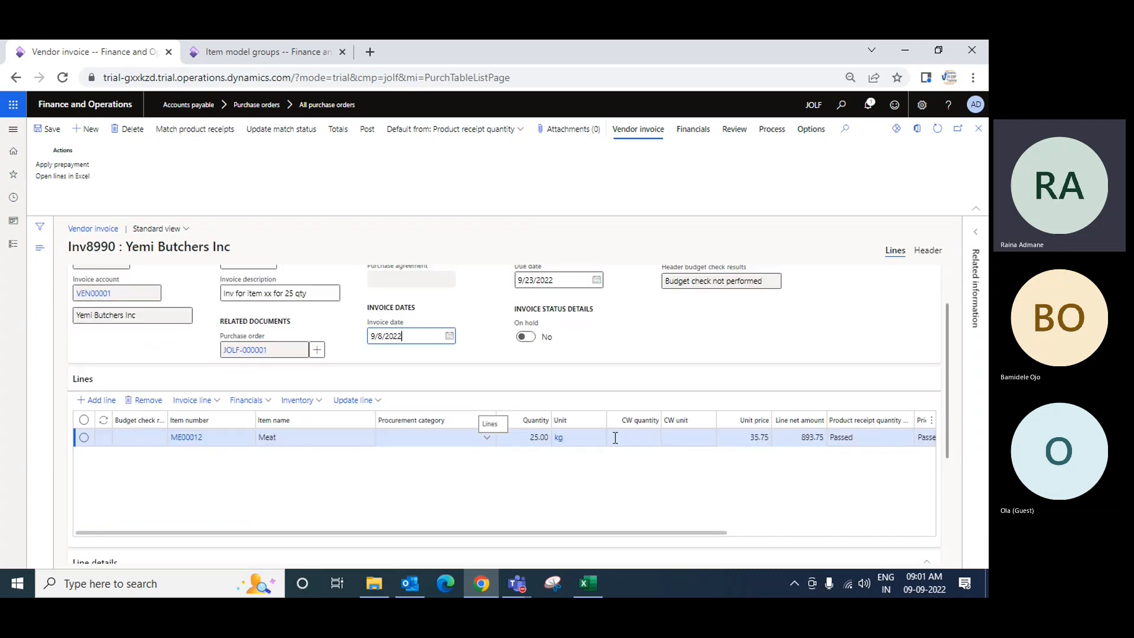
Review the invoice line's columns and each line detail tab from Setup through Financial dimensions
scroll(544, 467, down, 3)
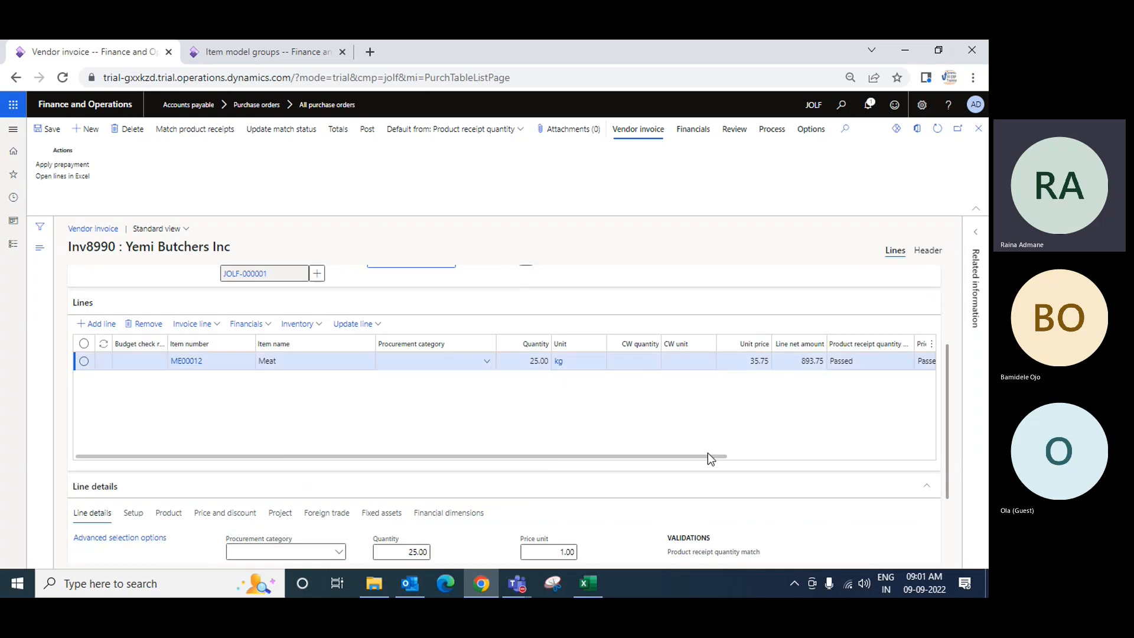
drag(731, 457, 905, 449)
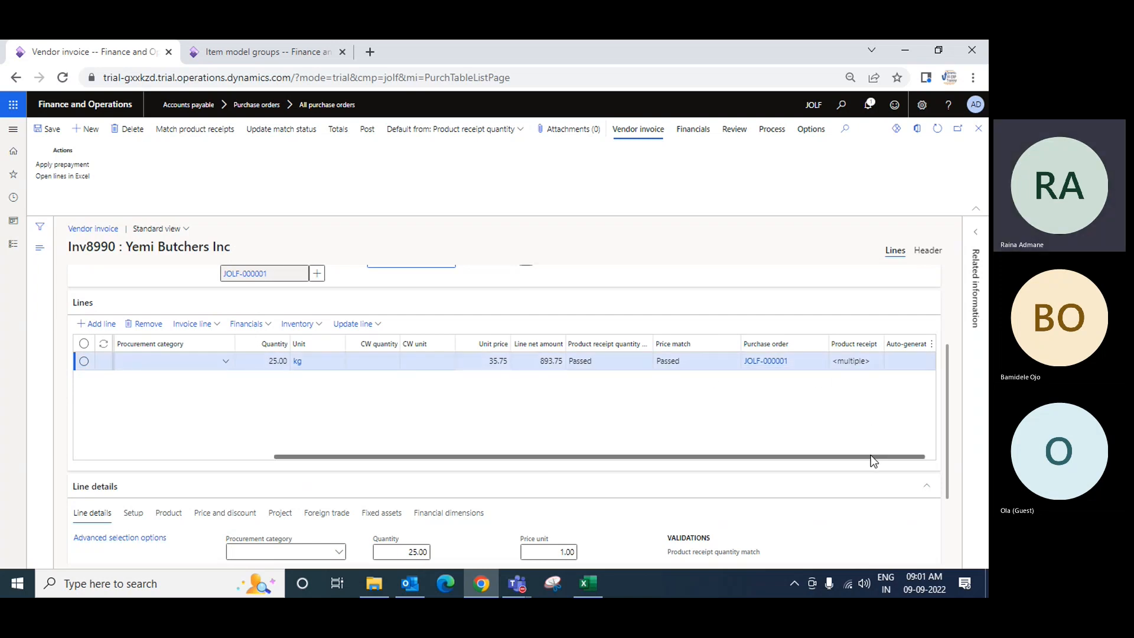
drag(871, 456, 610, 492)
scroll(561, 443, down, 2)
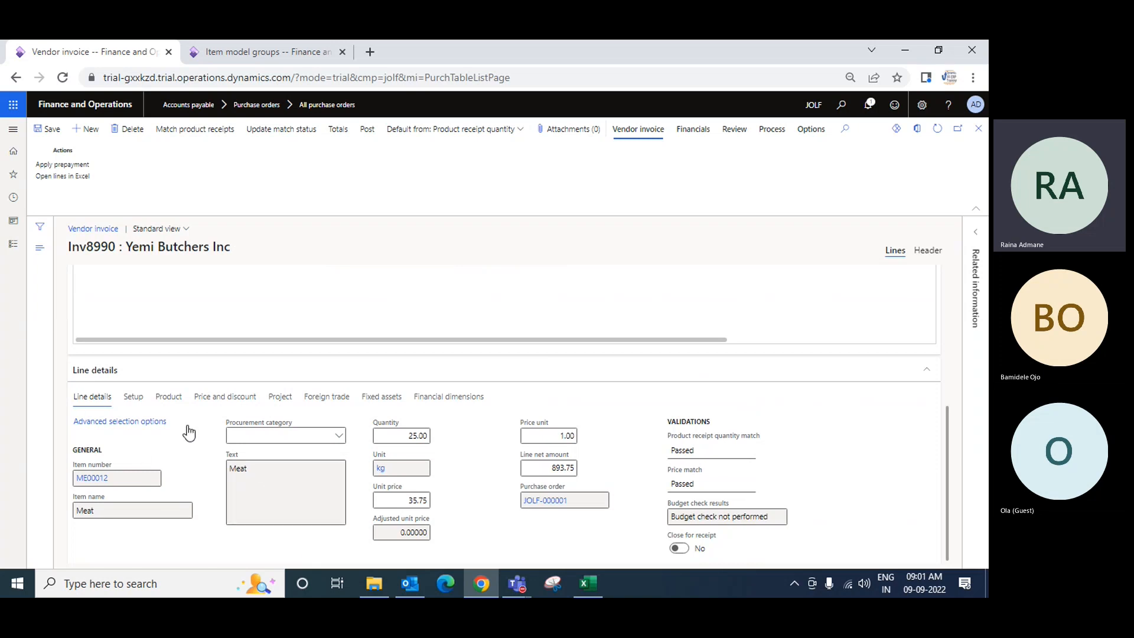
click(132, 401)
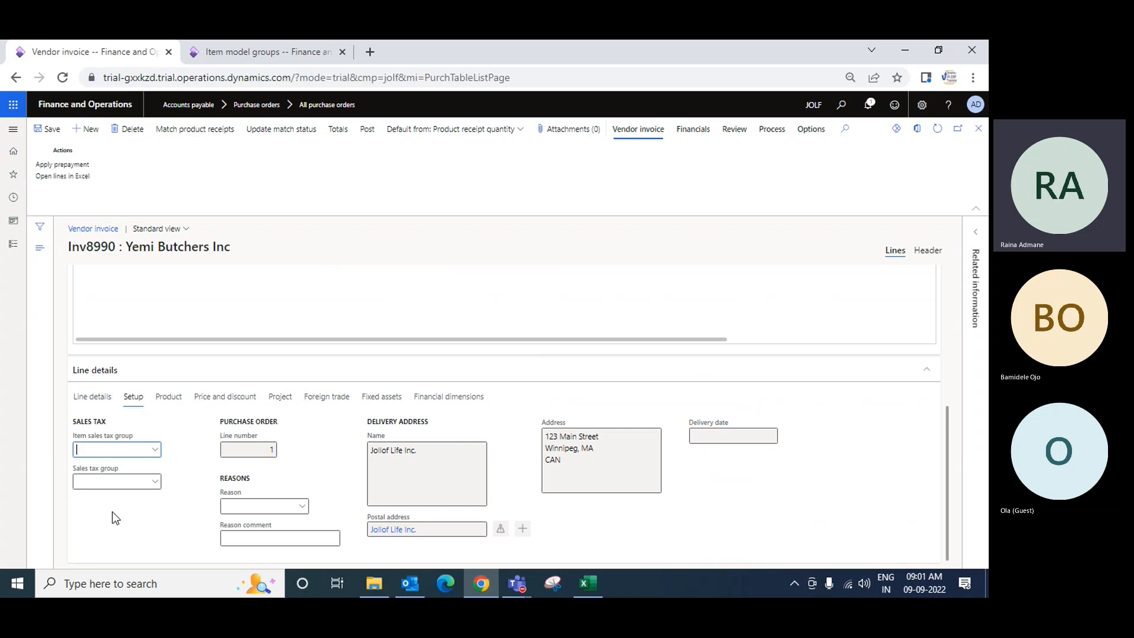
click(167, 400)
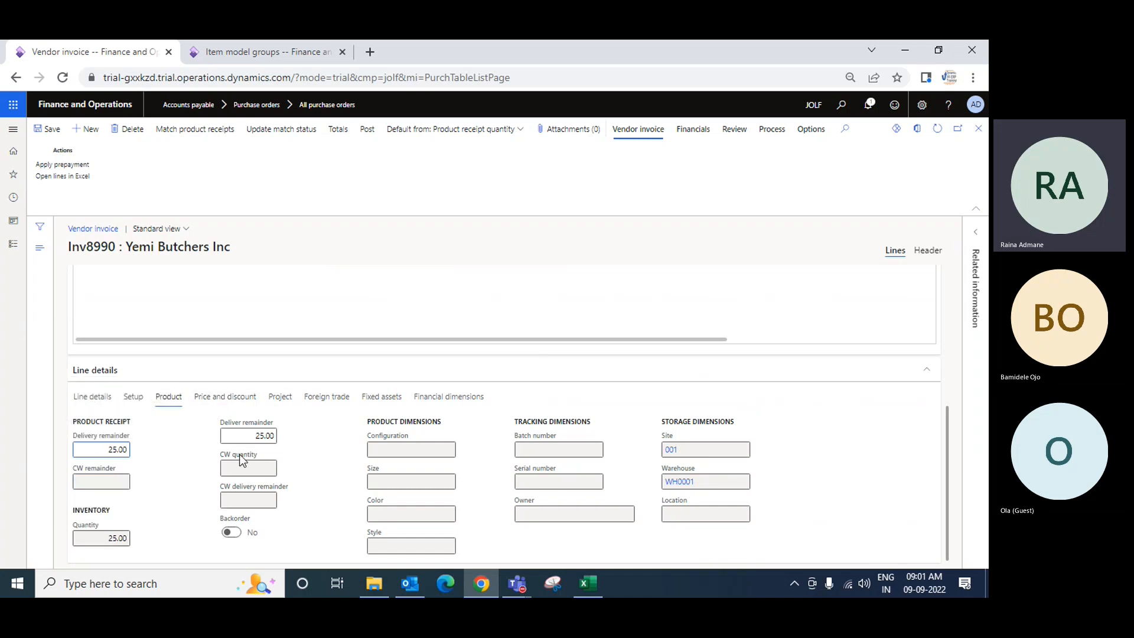
click(228, 401)
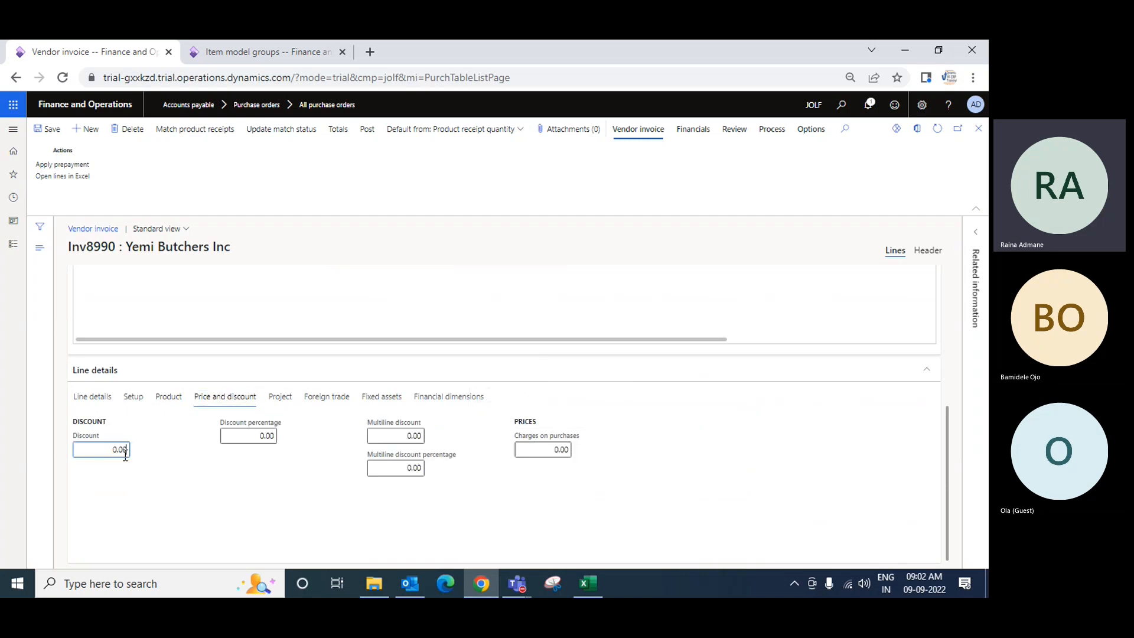
click(471, 406)
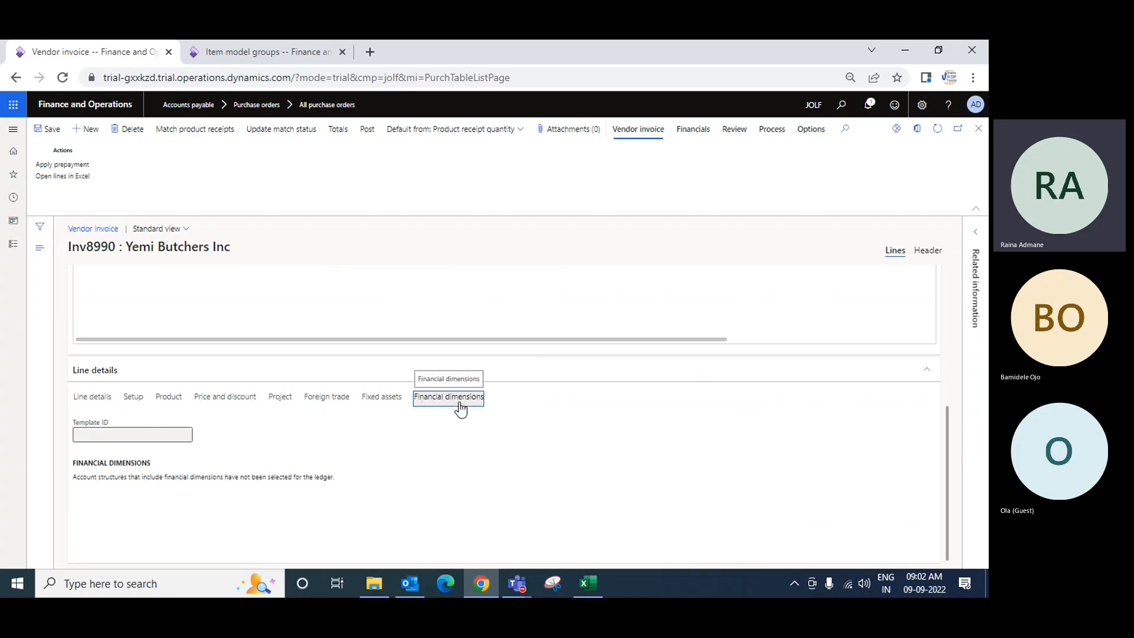
click(82, 399)
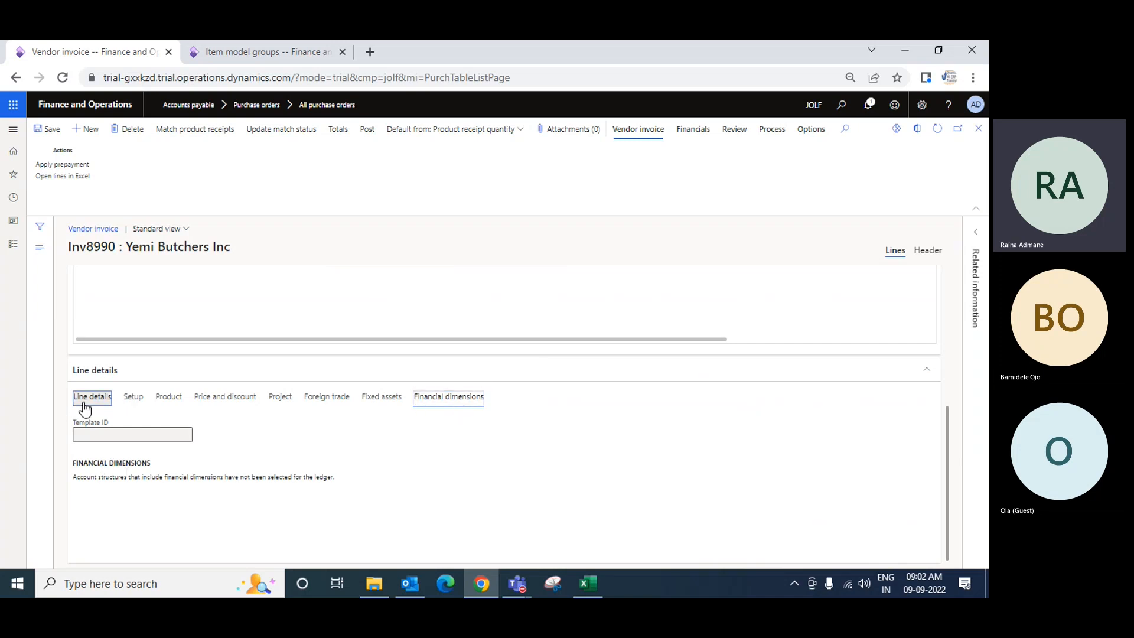
scroll(405, 456, up, 3)
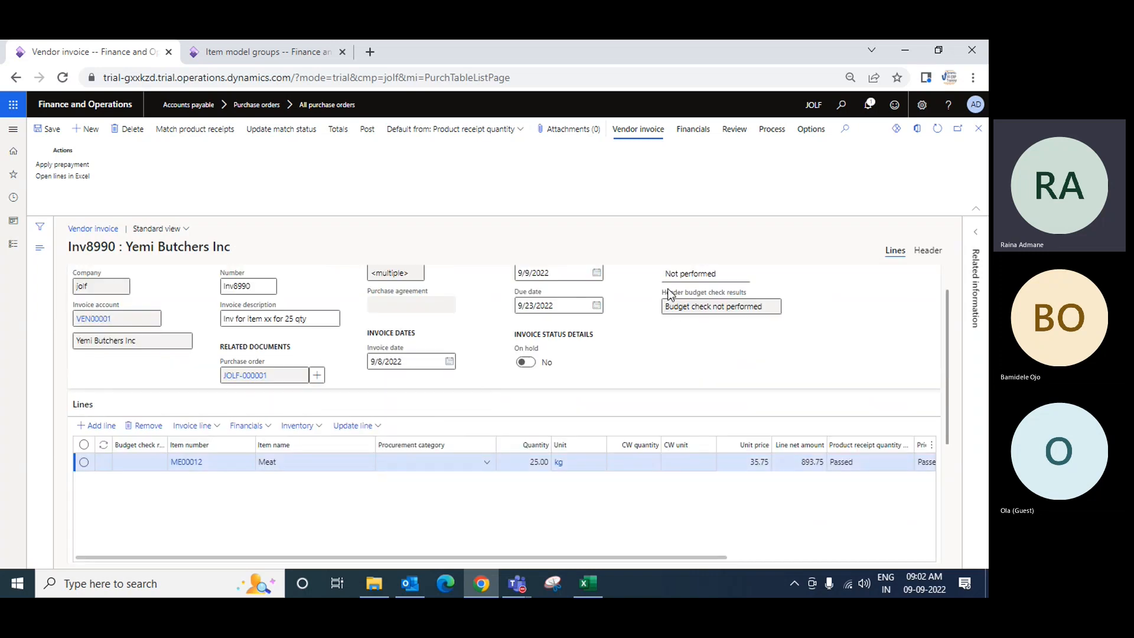
scroll(457, 292, up, 1)
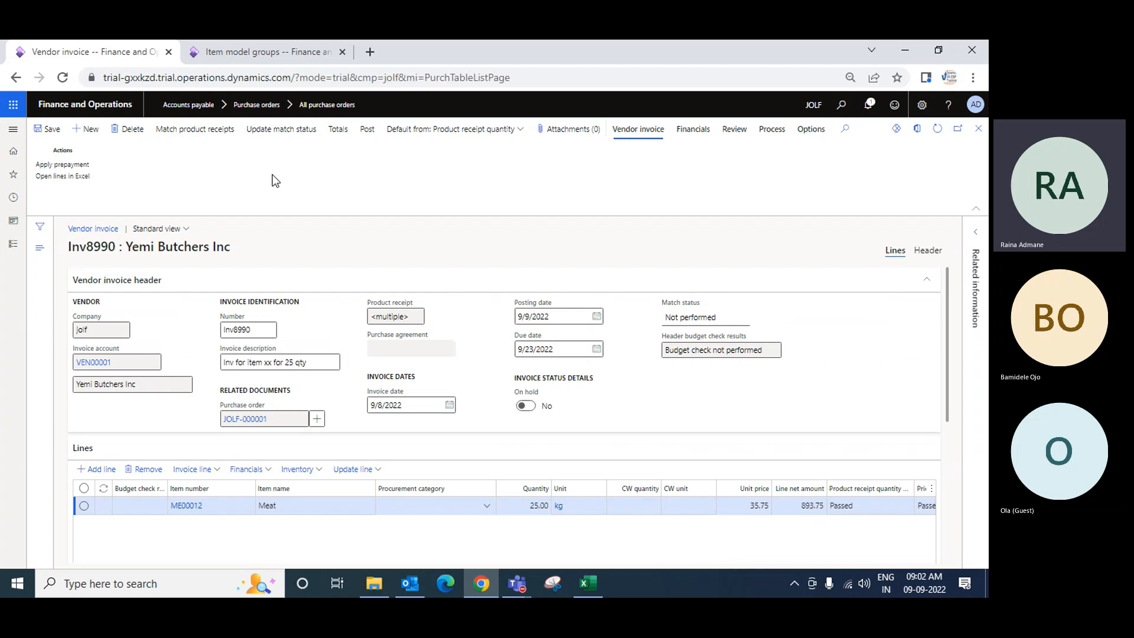
View the invoice totals
click(338, 131)
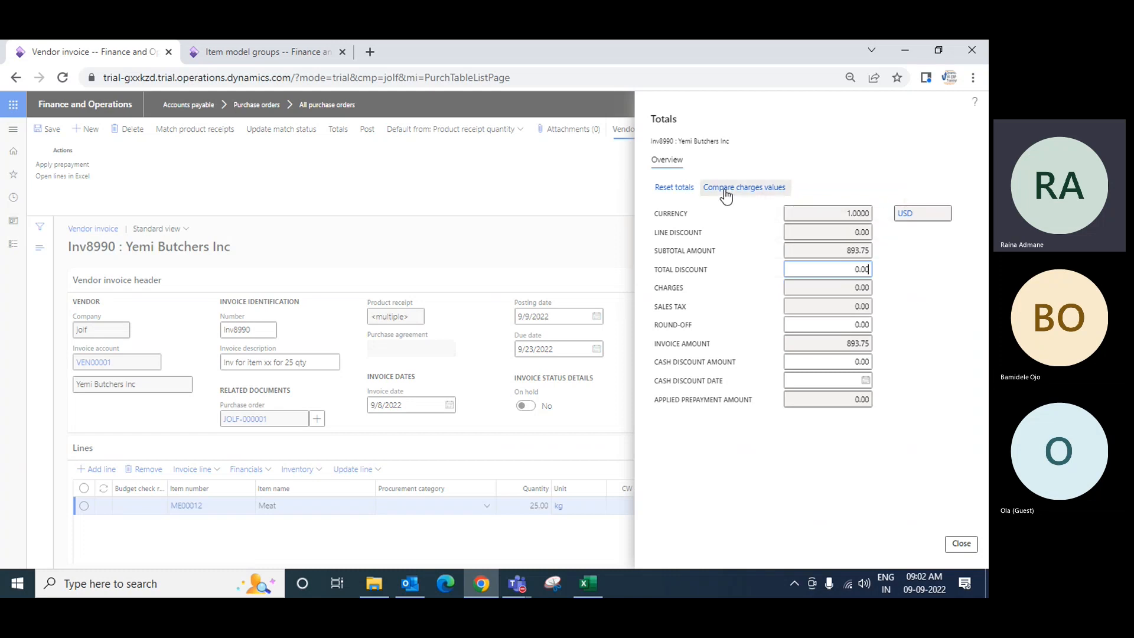
click(963, 545)
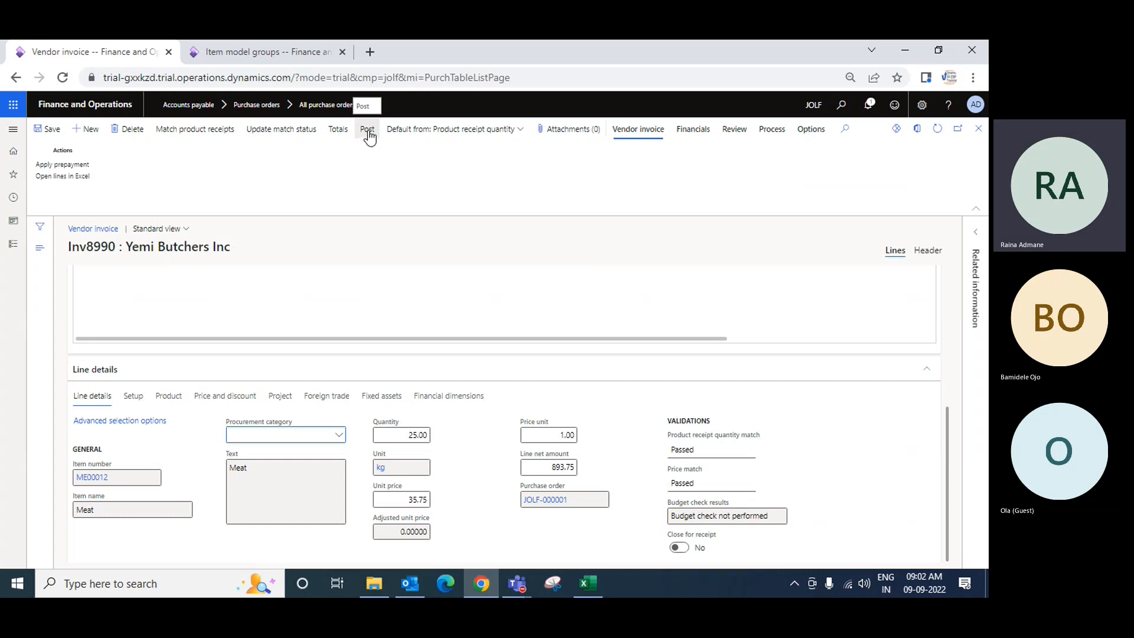
Post invoice Inv8990 after matching product receipts Inv0009 and Inv0090 to it and updating the match status
click(369, 132)
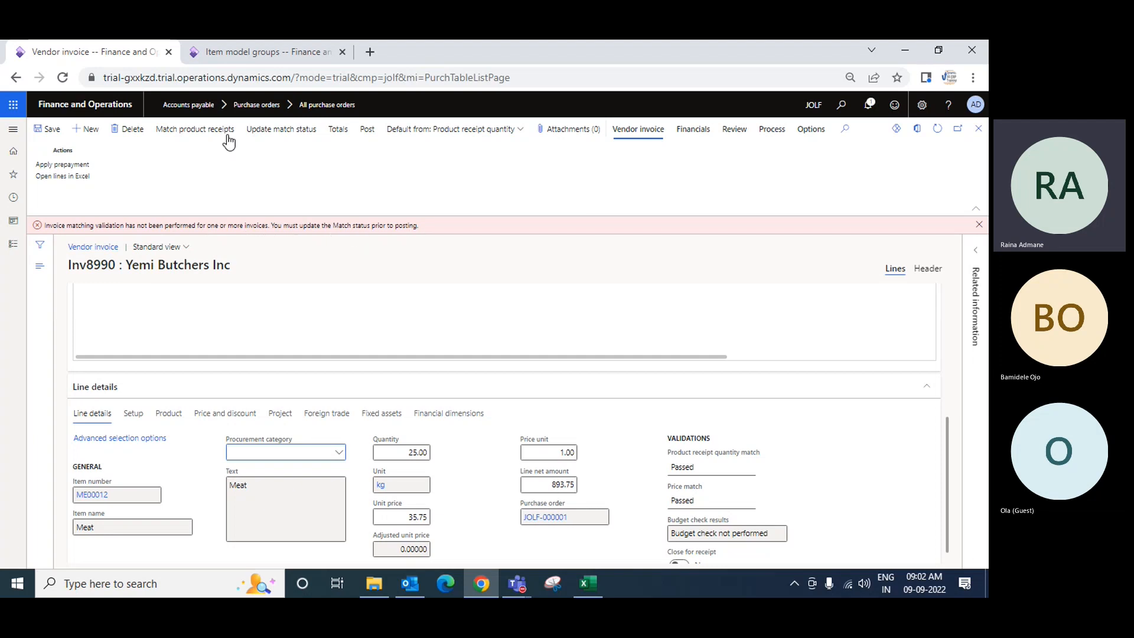
click(206, 130)
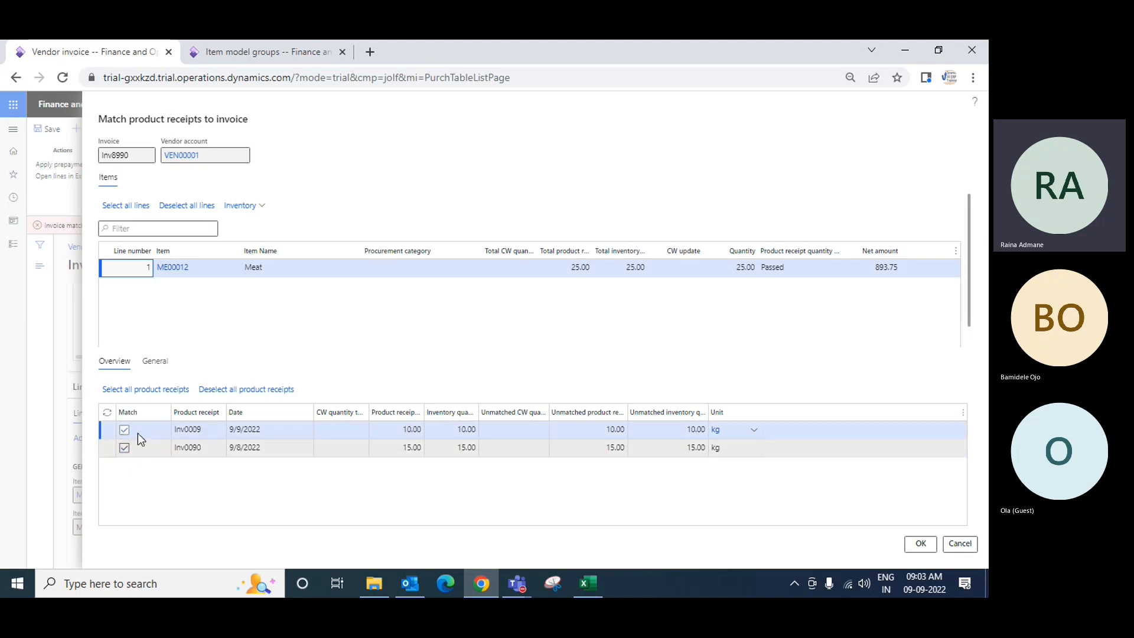
click(921, 544)
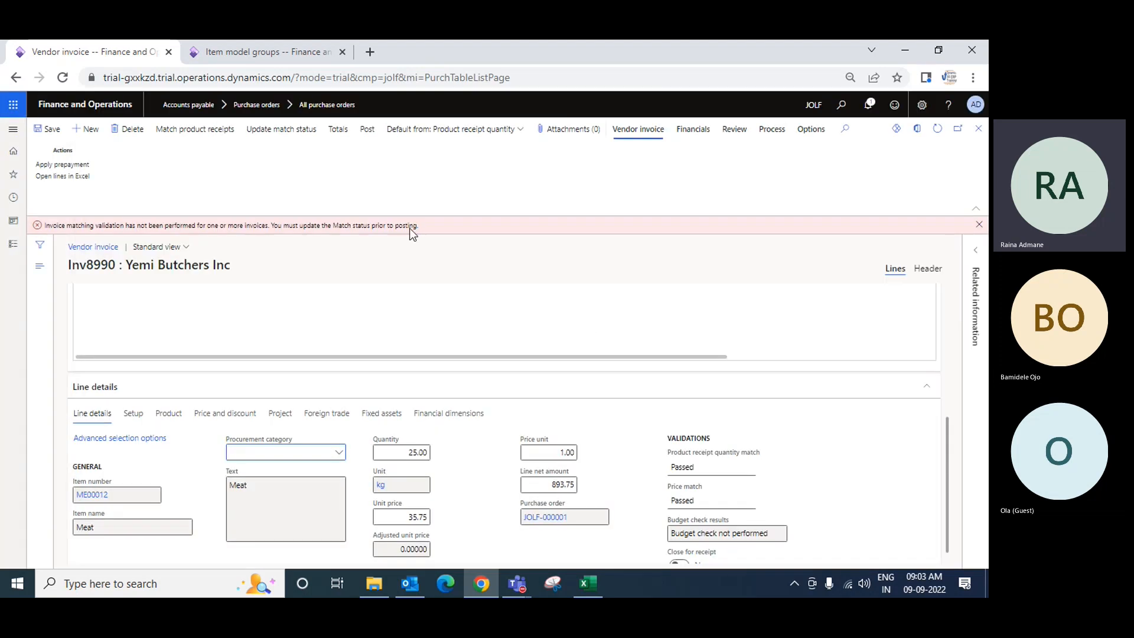
click(283, 131)
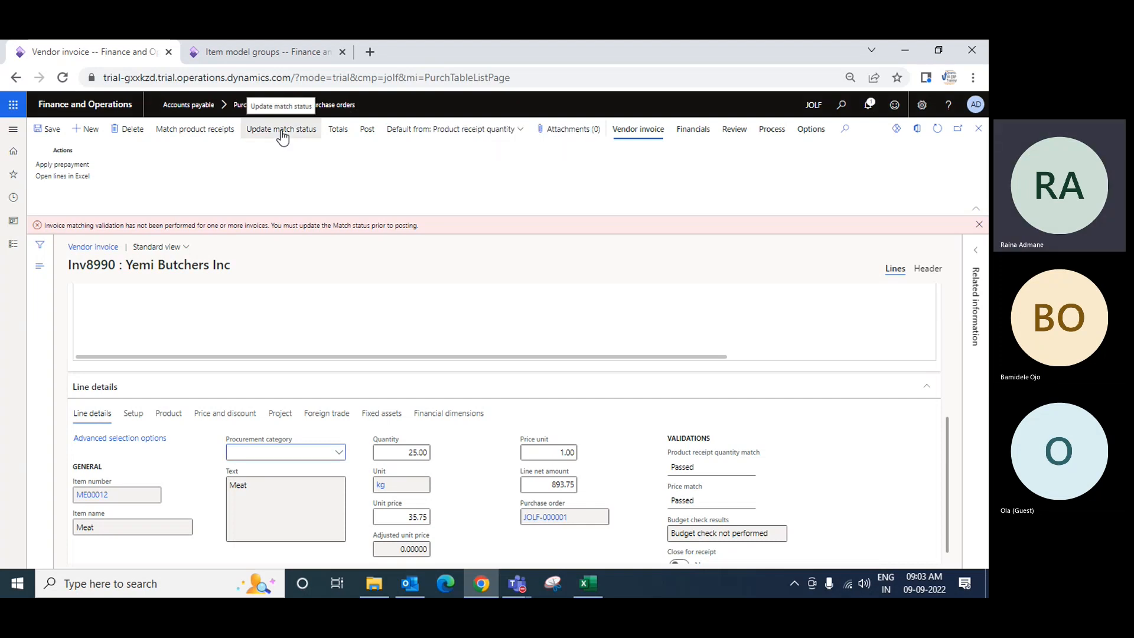
click(978, 225)
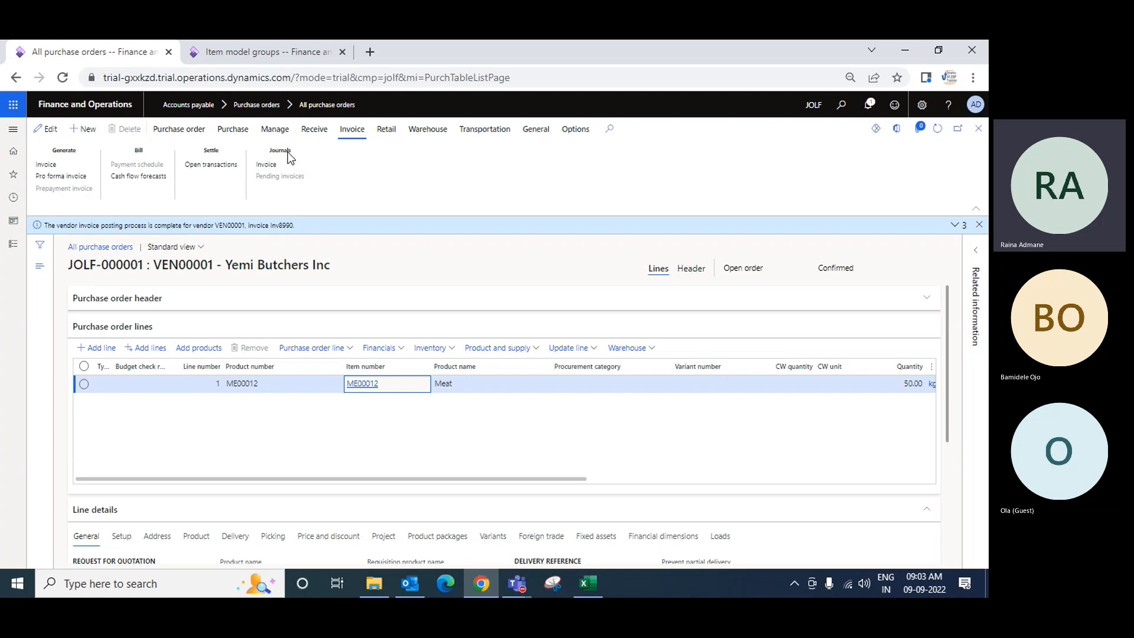
Open the purchase order's invoice journal and view the voucher transactions for invoice Inv8990
click(267, 165)
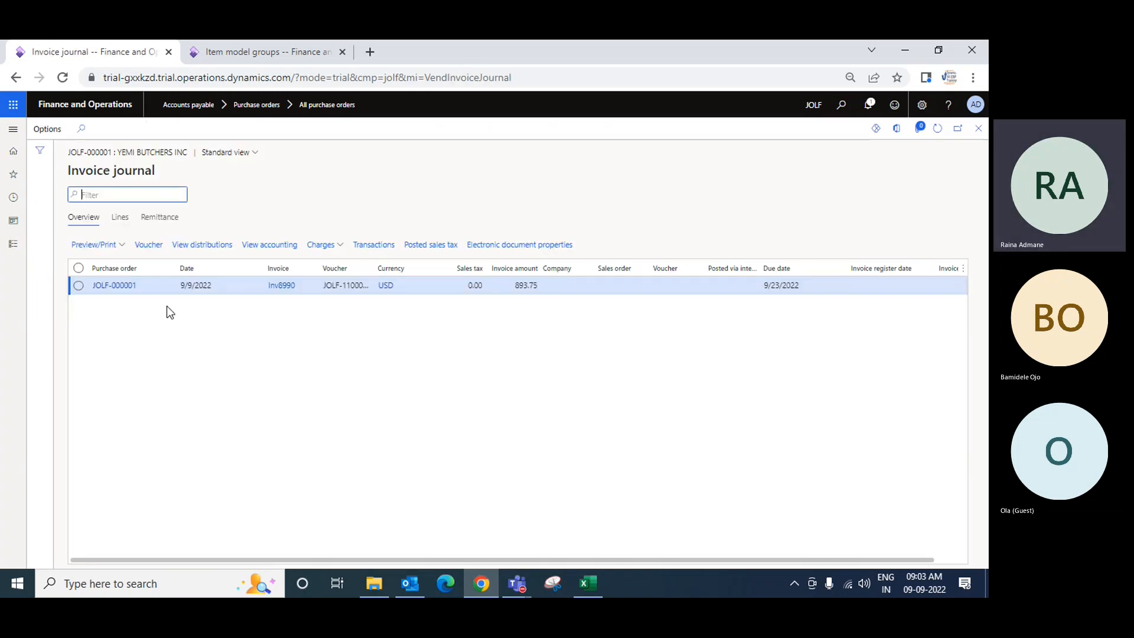
click(557, 285)
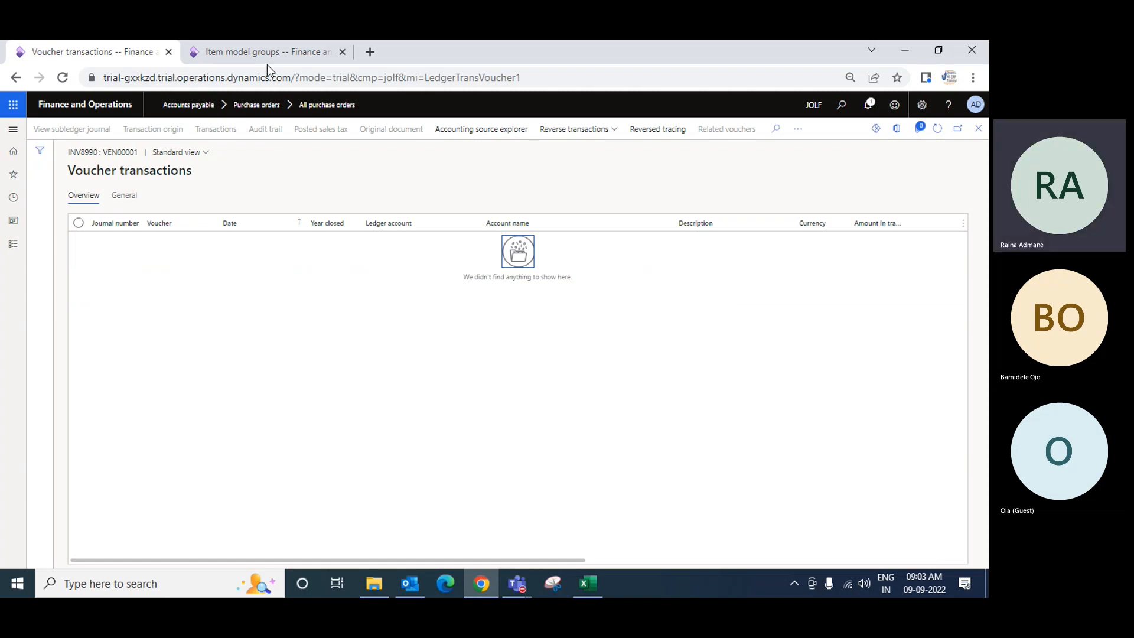
Switch to the Item model groups browser tab
click(255, 49)
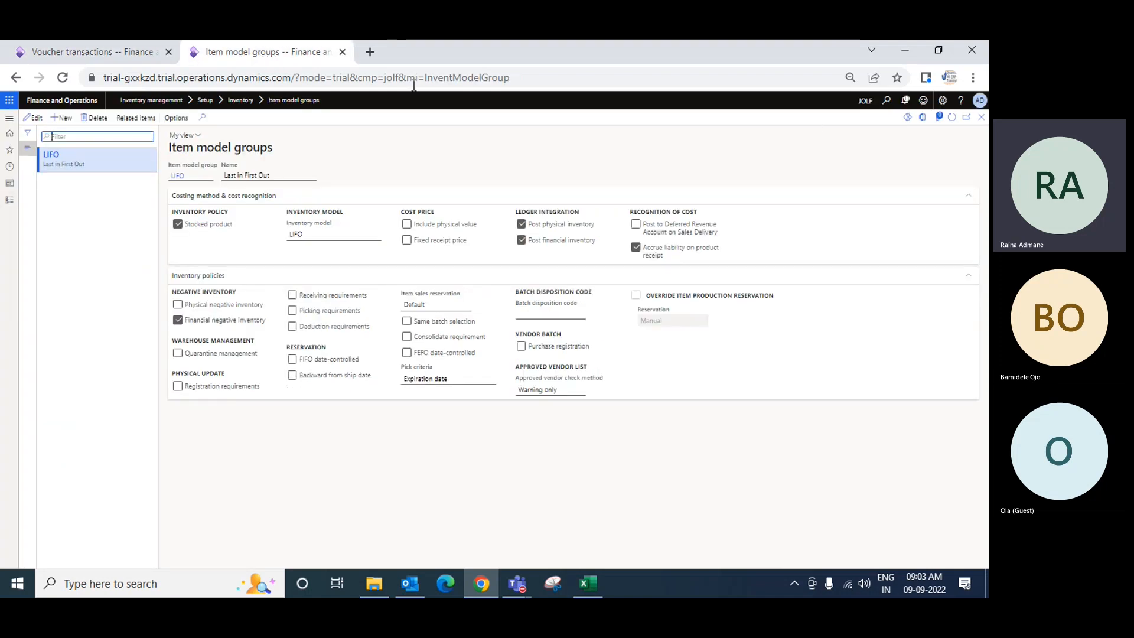
click(10, 200)
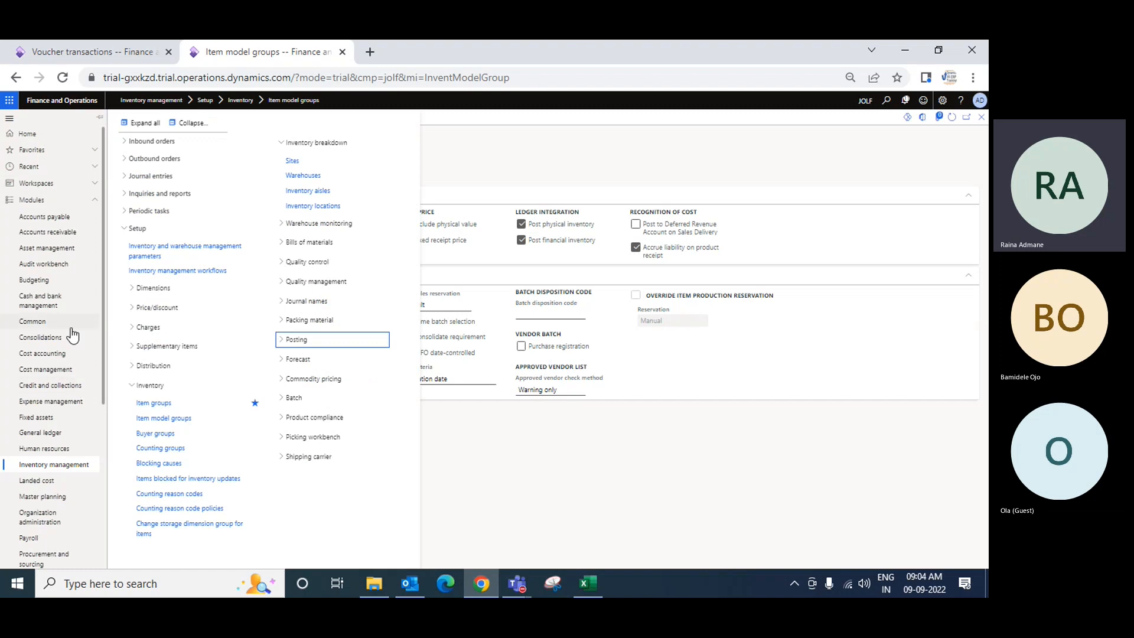
scroll(70, 446, down, 1)
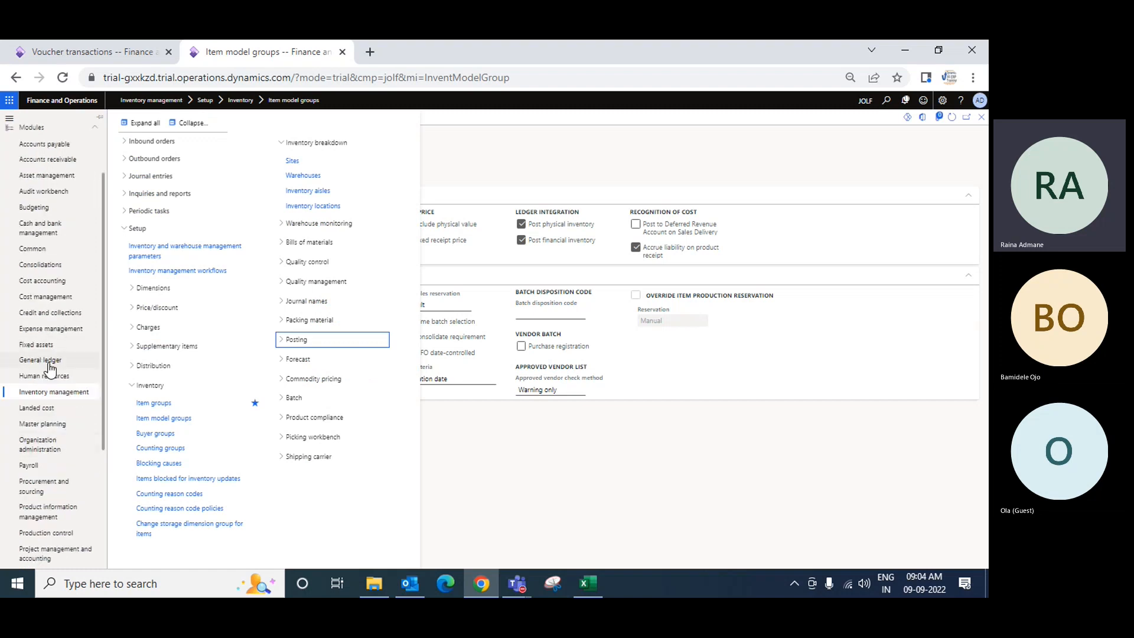
click(52, 367)
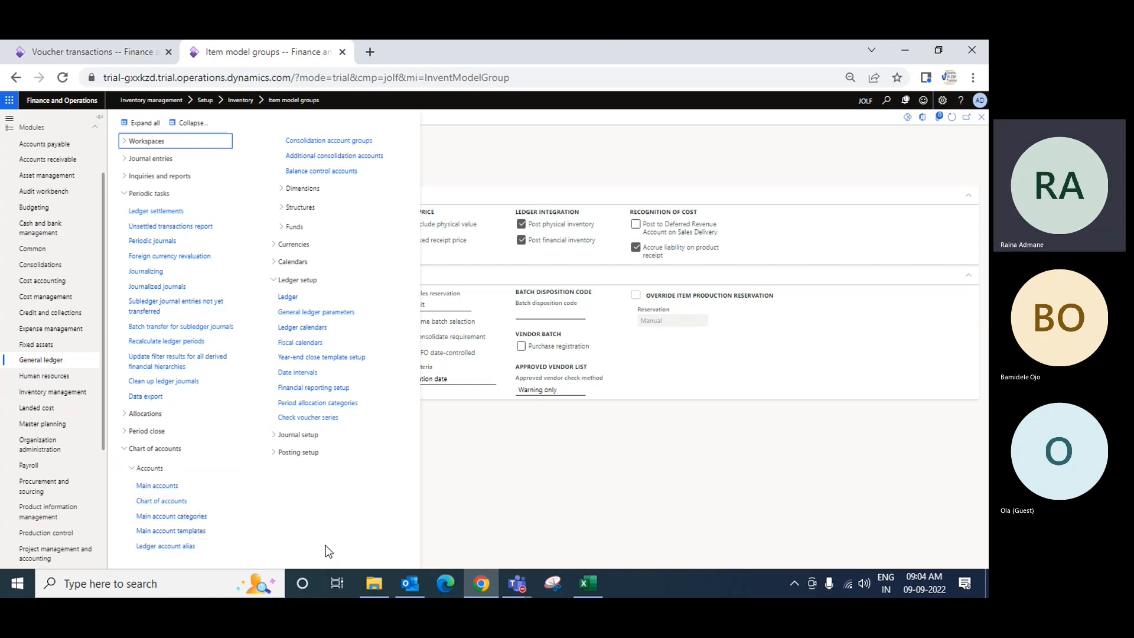
click(147, 274)
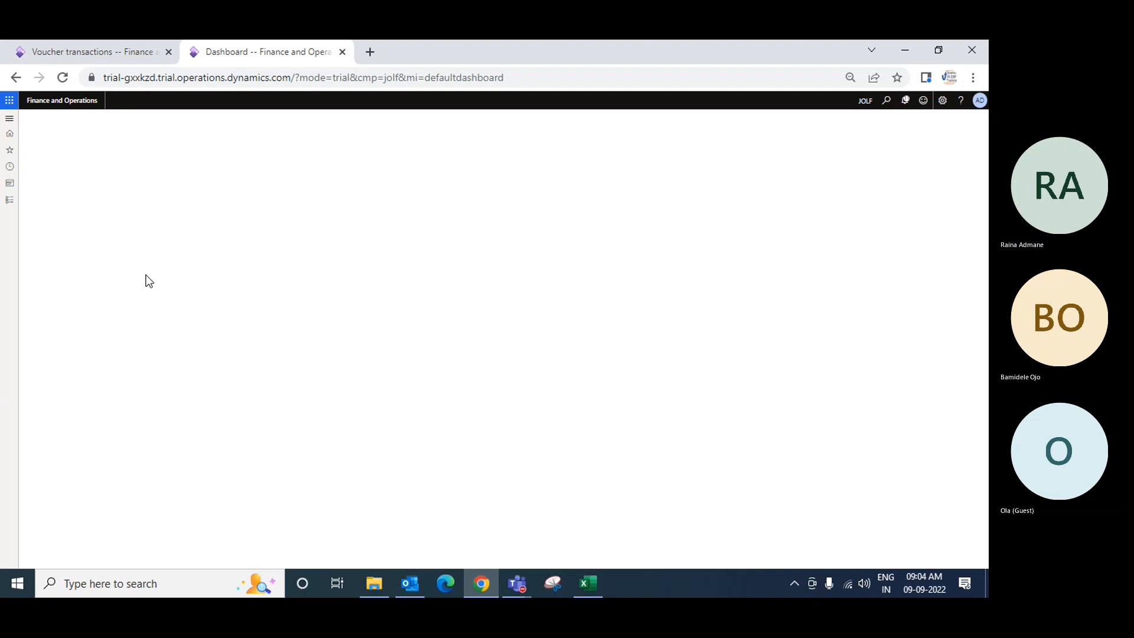
click(938, 552)
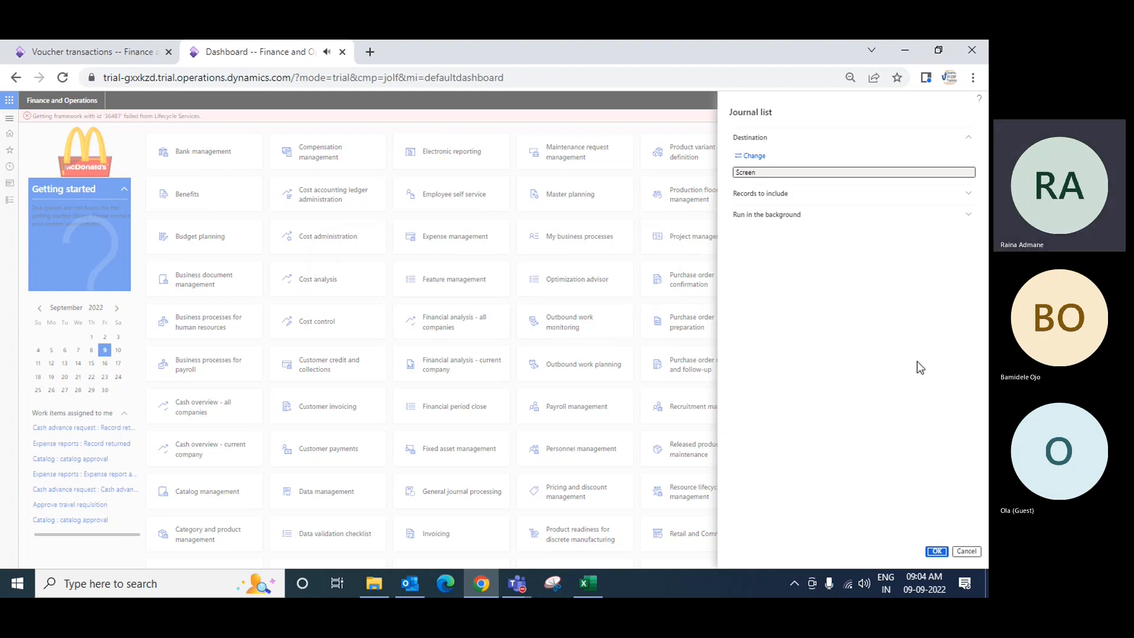
click(966, 554)
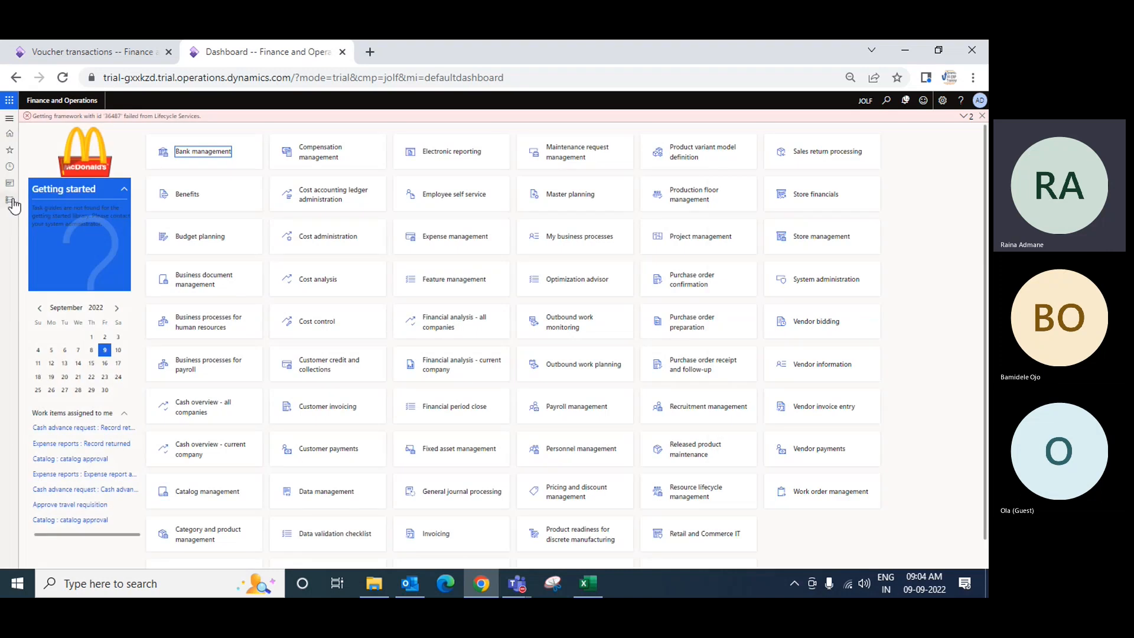
Refresh the voucher transactions page for invoice Inv8990 and return to the dashboard tab
click(116, 54)
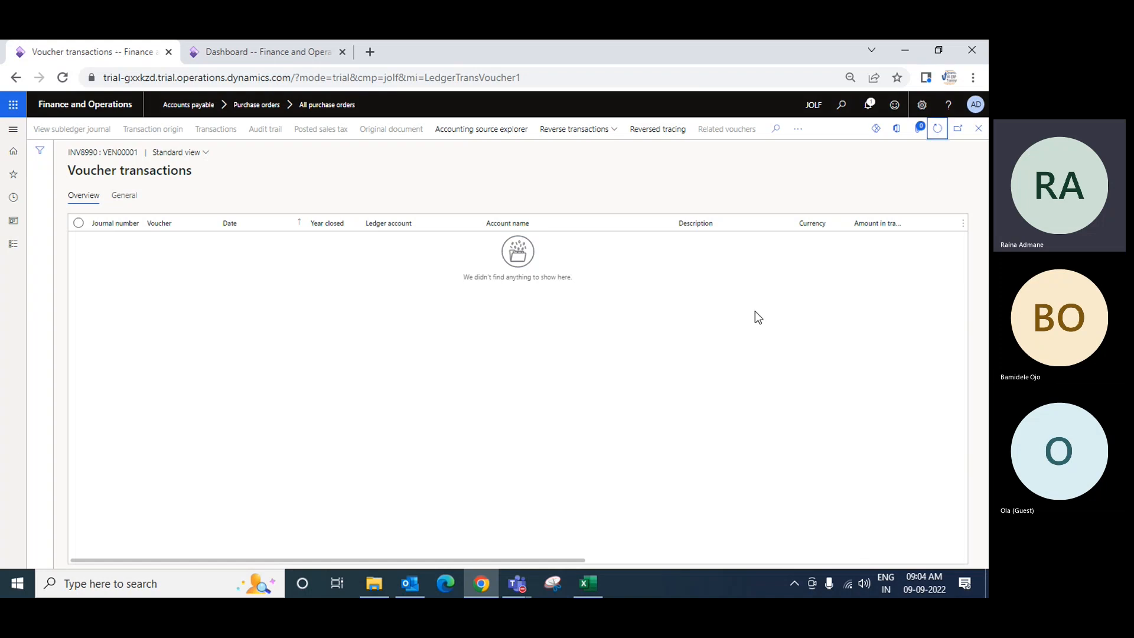
click(940, 130)
click(254, 55)
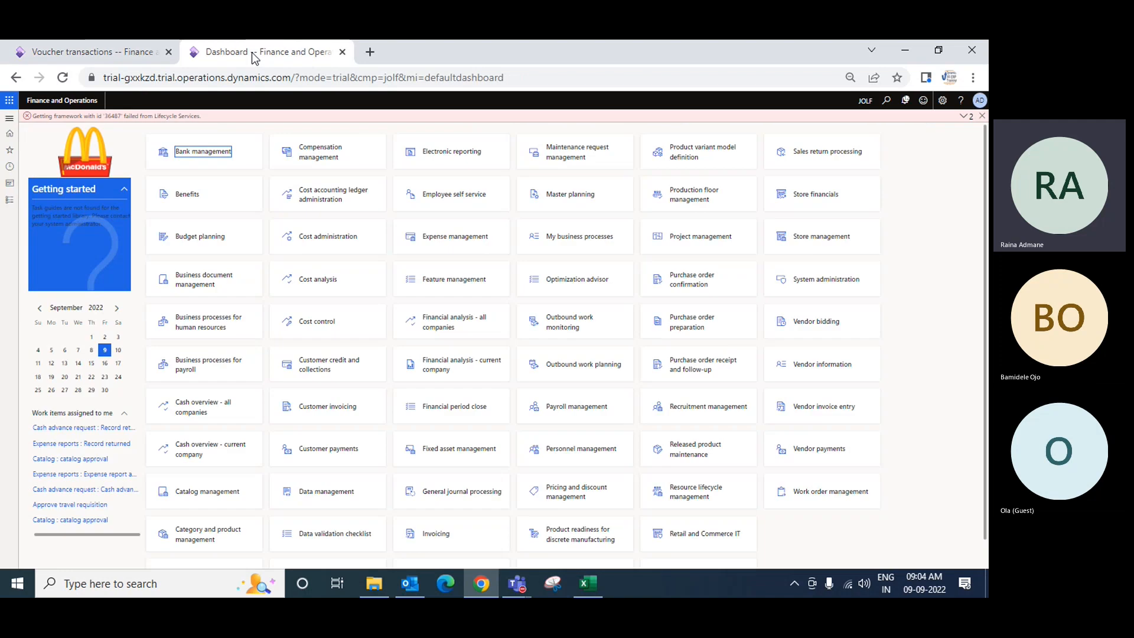
click(10, 201)
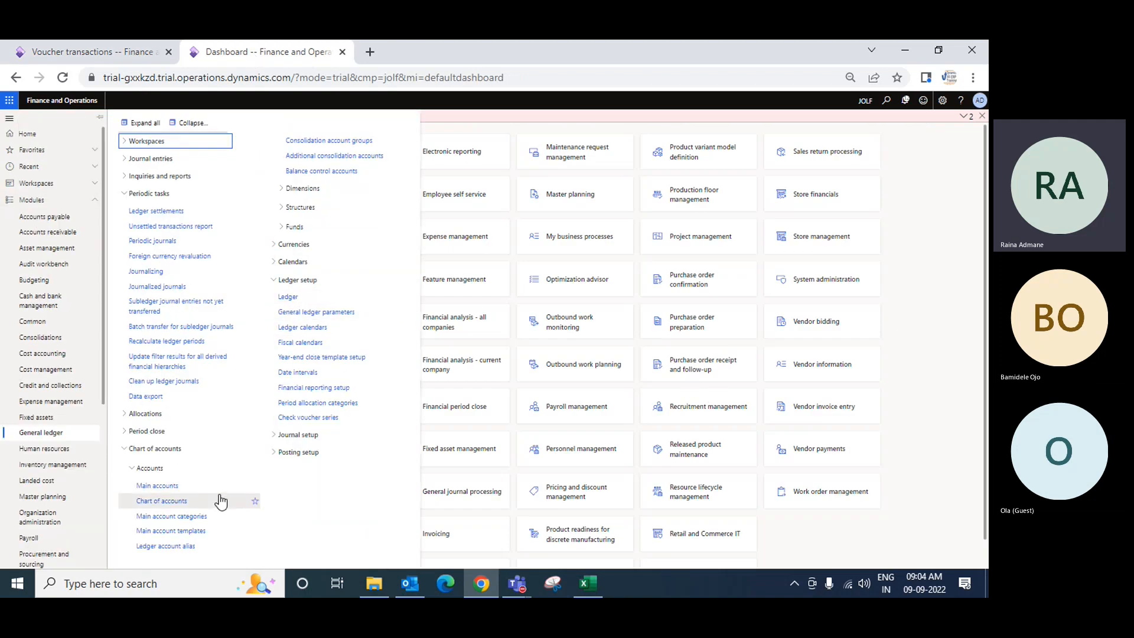
key(ctrl+plus)
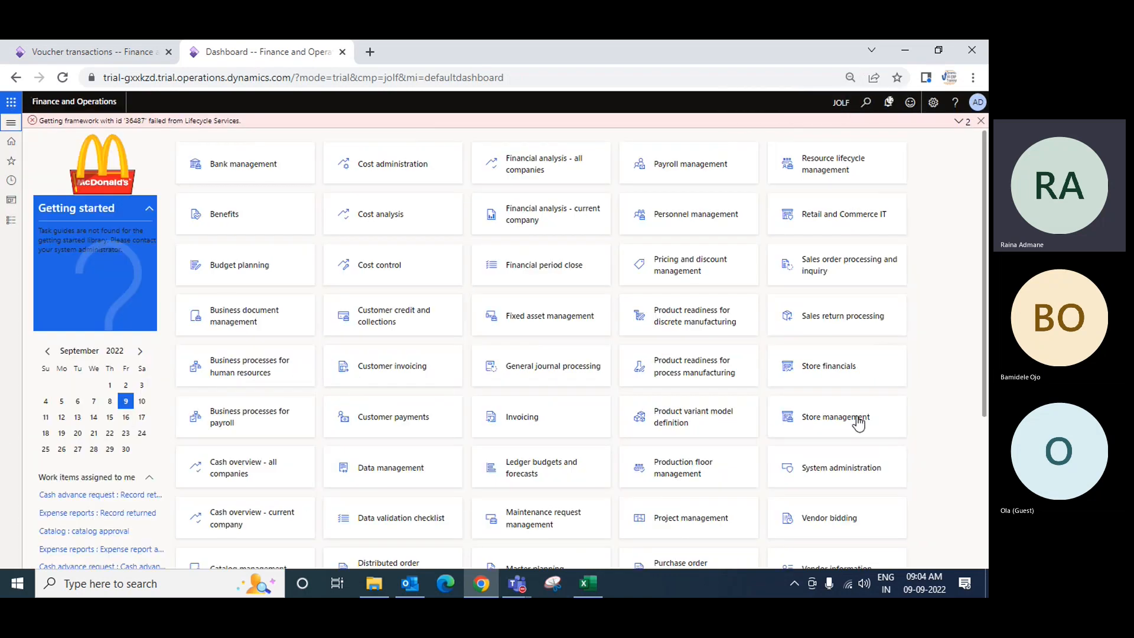
scroll(856, 420, down, 4)
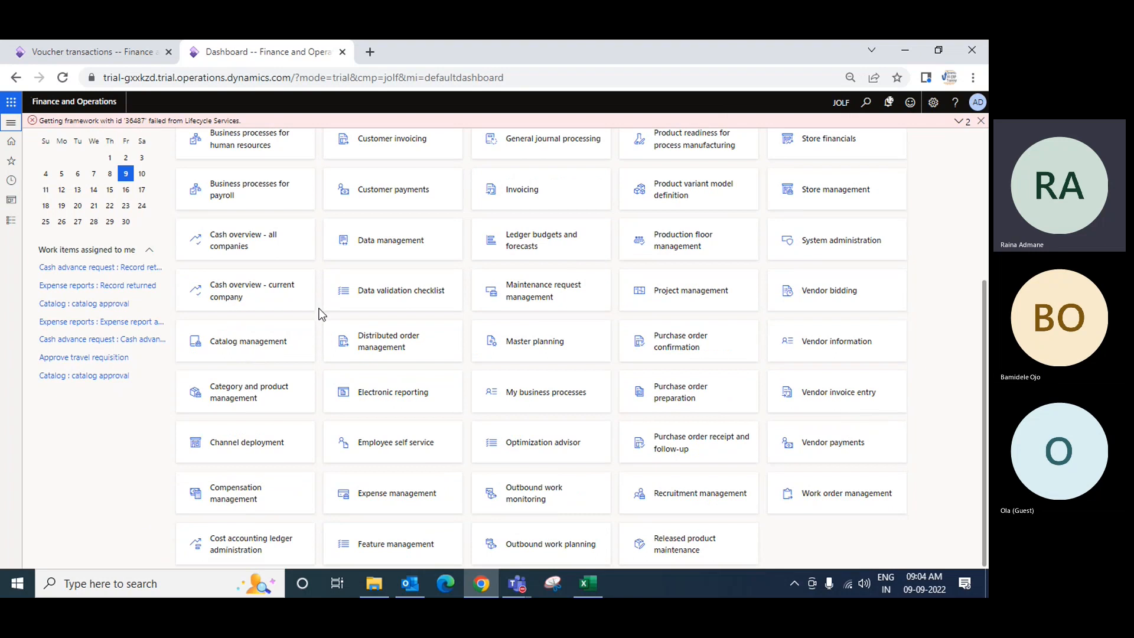
key(ctrl+minus)
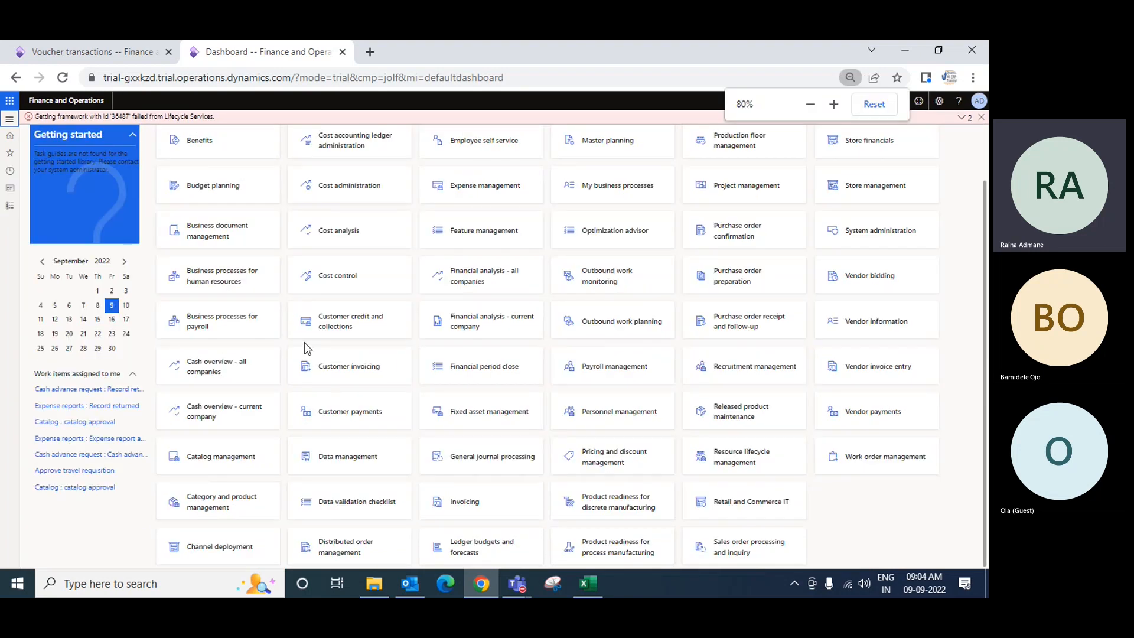
key(ctrl+minus)
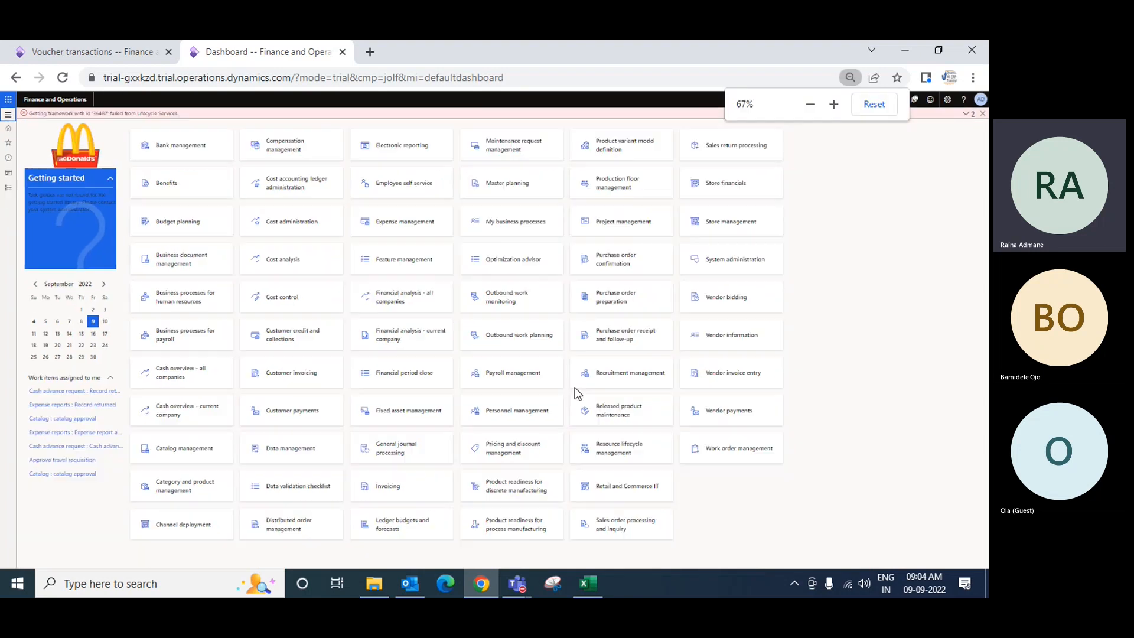
click(8, 187)
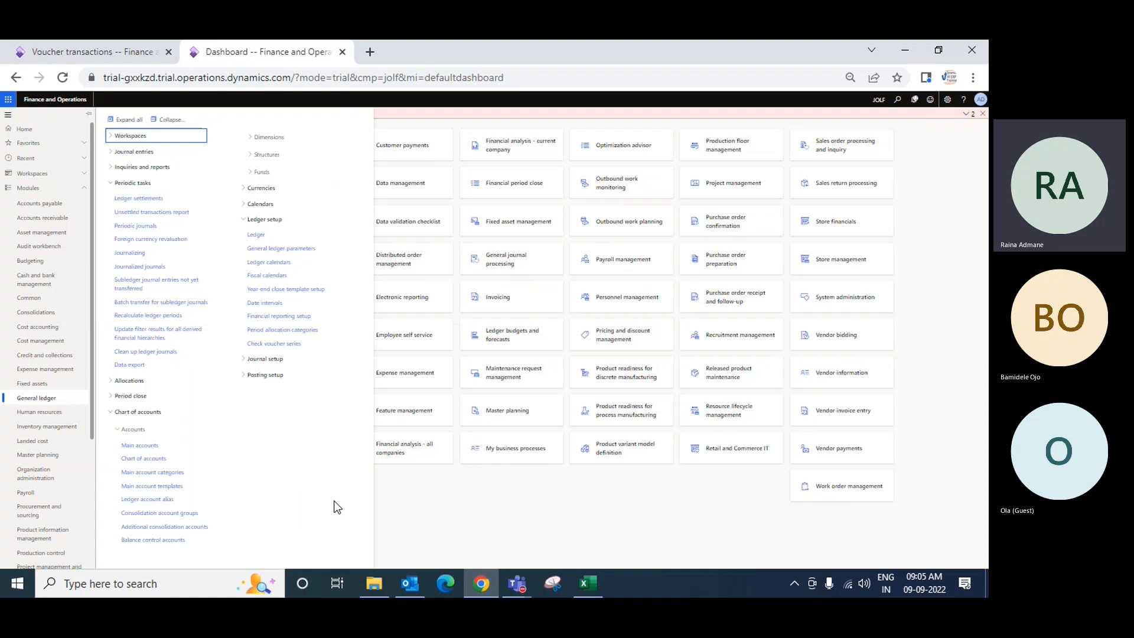
key(ctrl+plus)
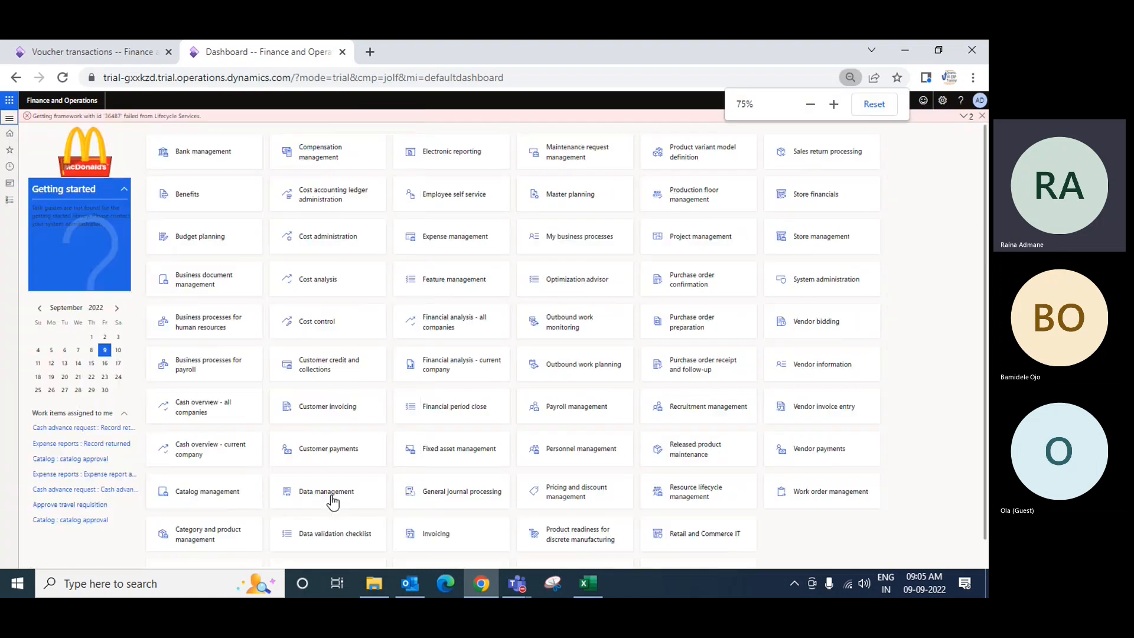
scroll(566, 458, down, 1)
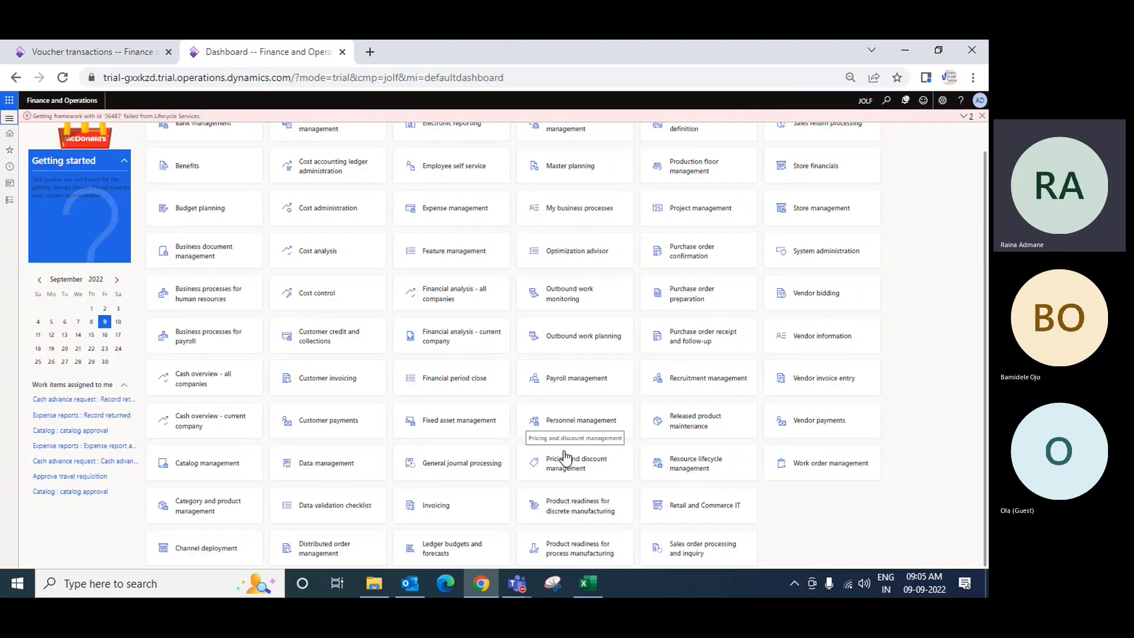
Switch to the Standard Posting Profile workbook in Excel to review the purchase order posting accounts, then return to the browser
click(587, 584)
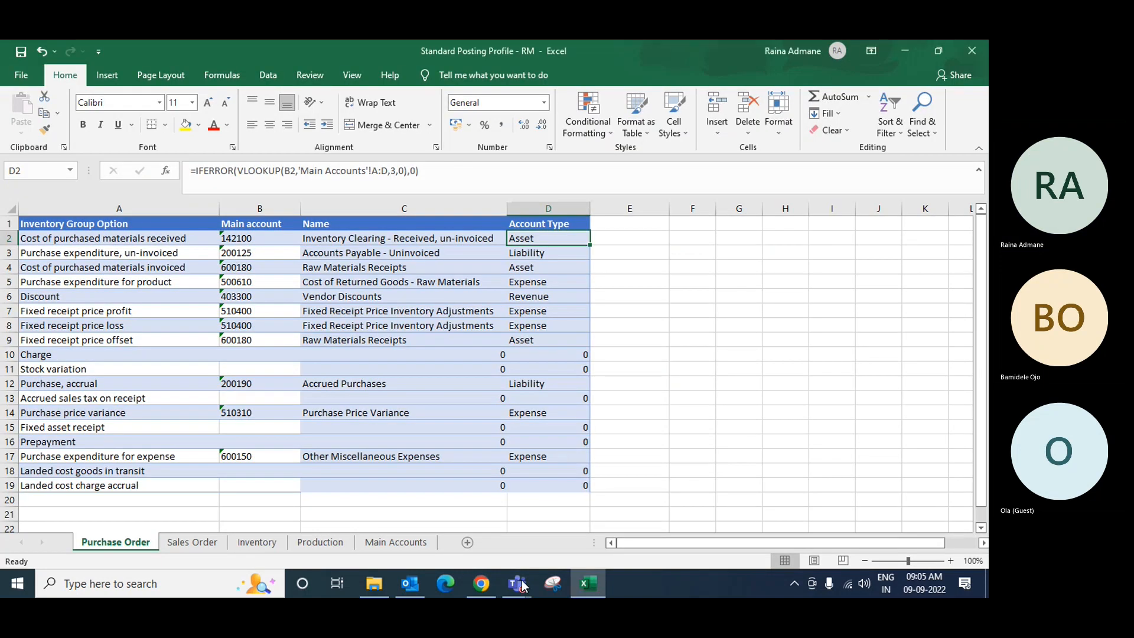
mouse_move(509, 587)
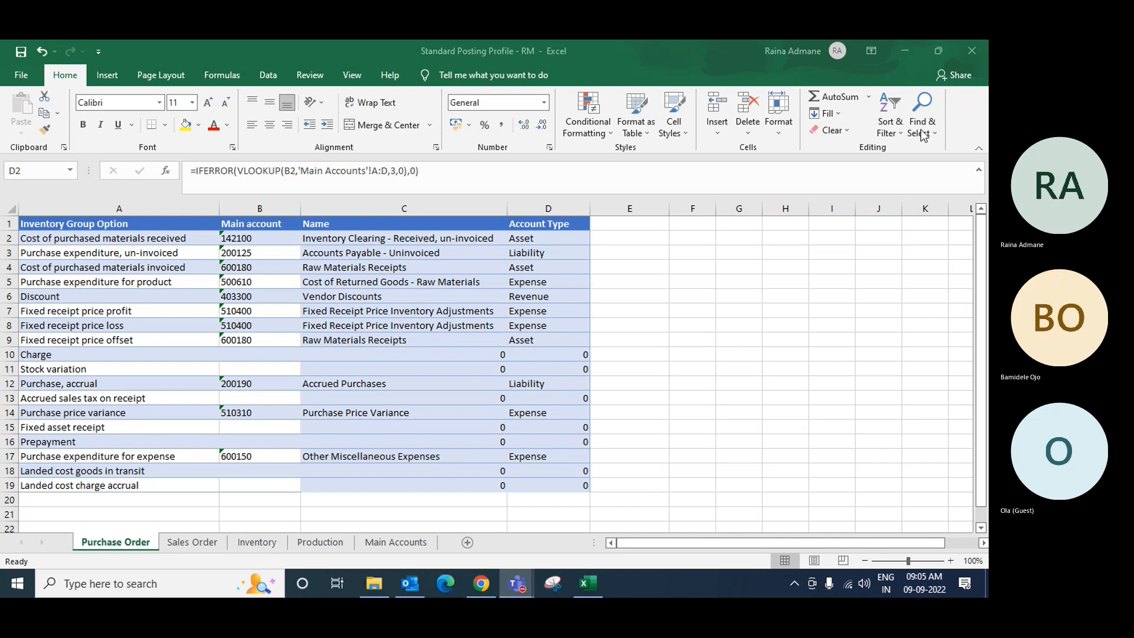
click(915, 58)
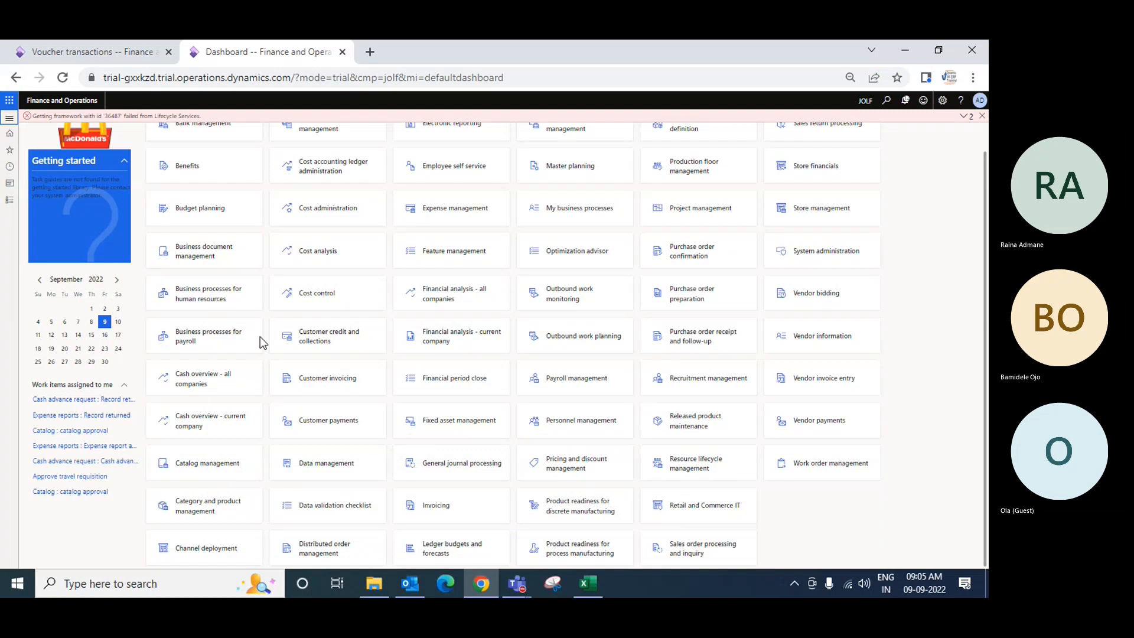
Transfer the vendor invoice Inv8990 subledger journal entry to the general ledger now
click(10, 200)
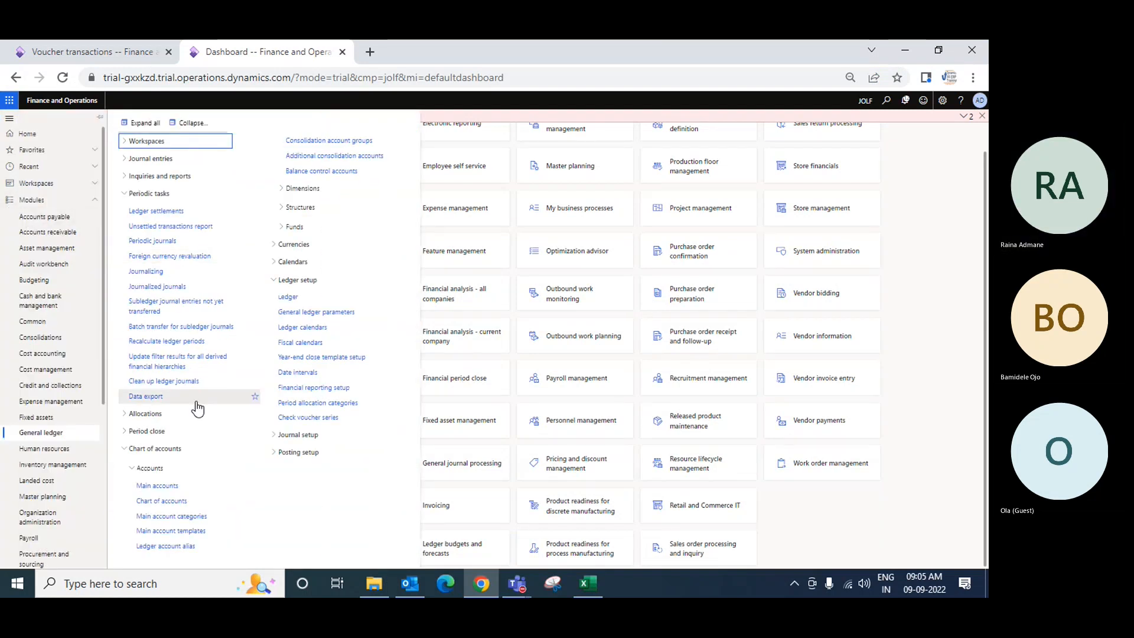
click(145, 313)
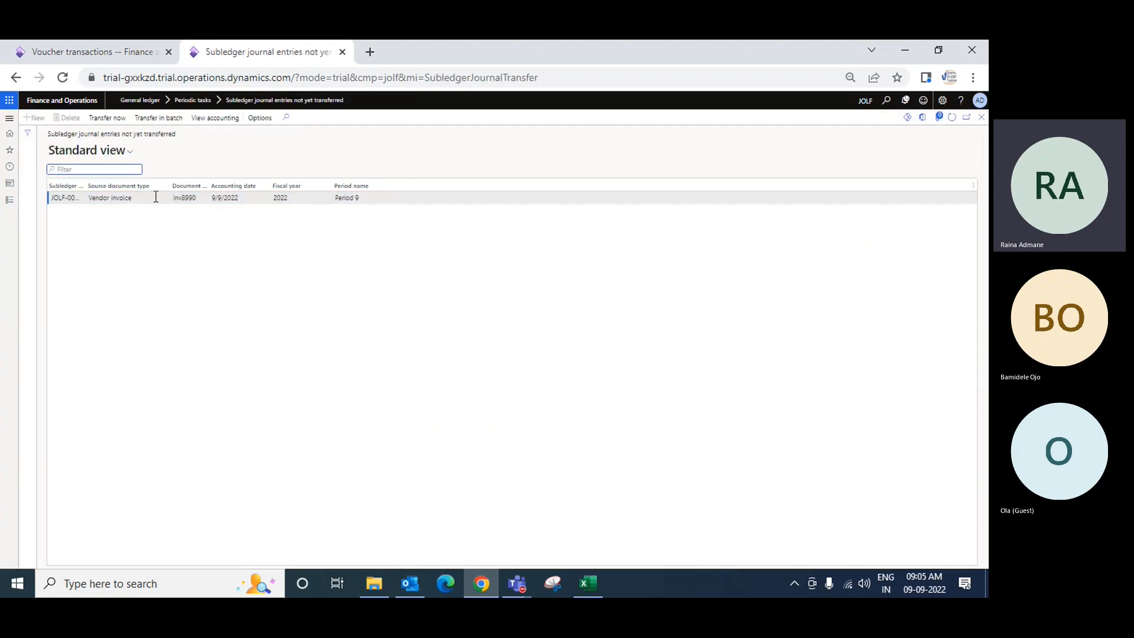
click(110, 198)
click(111, 118)
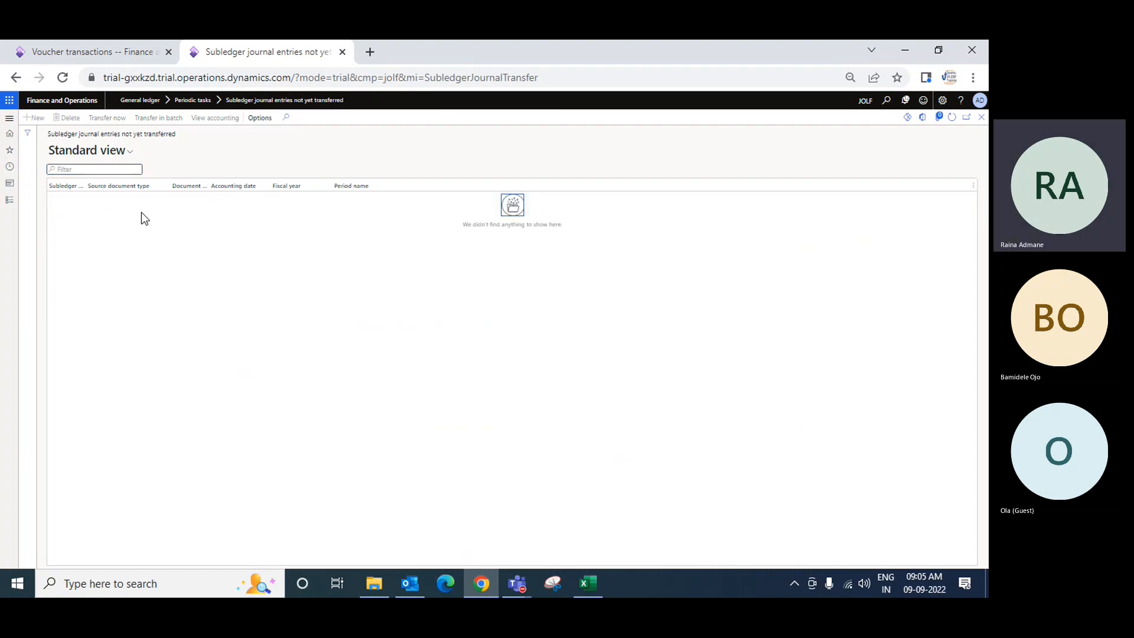
Review the ledger accounts, amounts and posting types of invoice Inv8990's voucher transactions, then close back to the purchase order
click(118, 52)
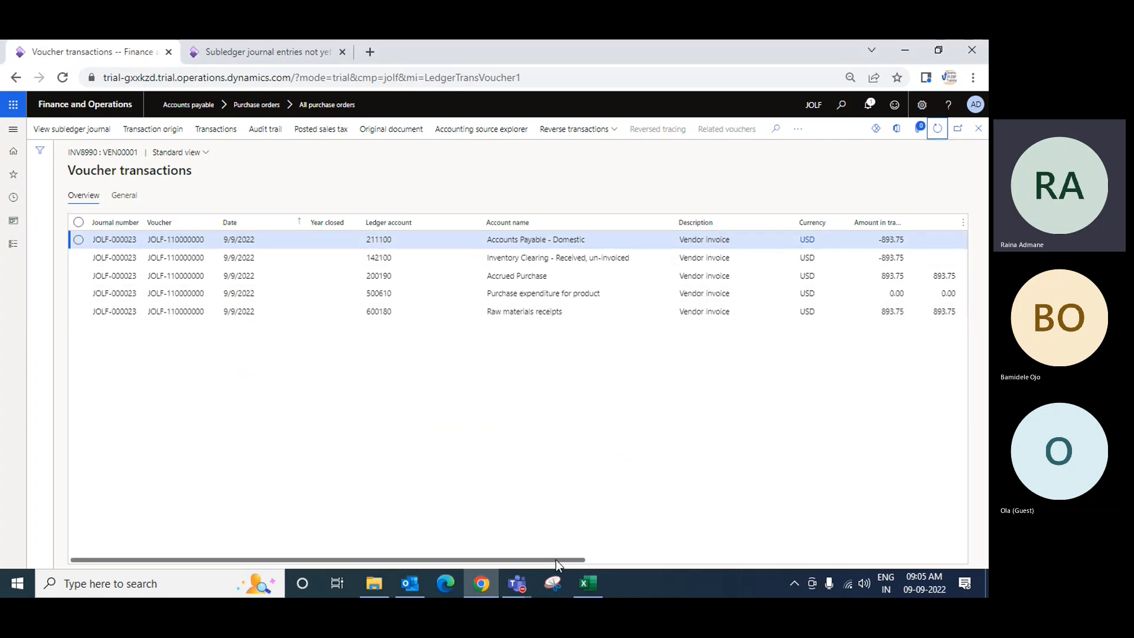
drag(556, 560, 576, 534)
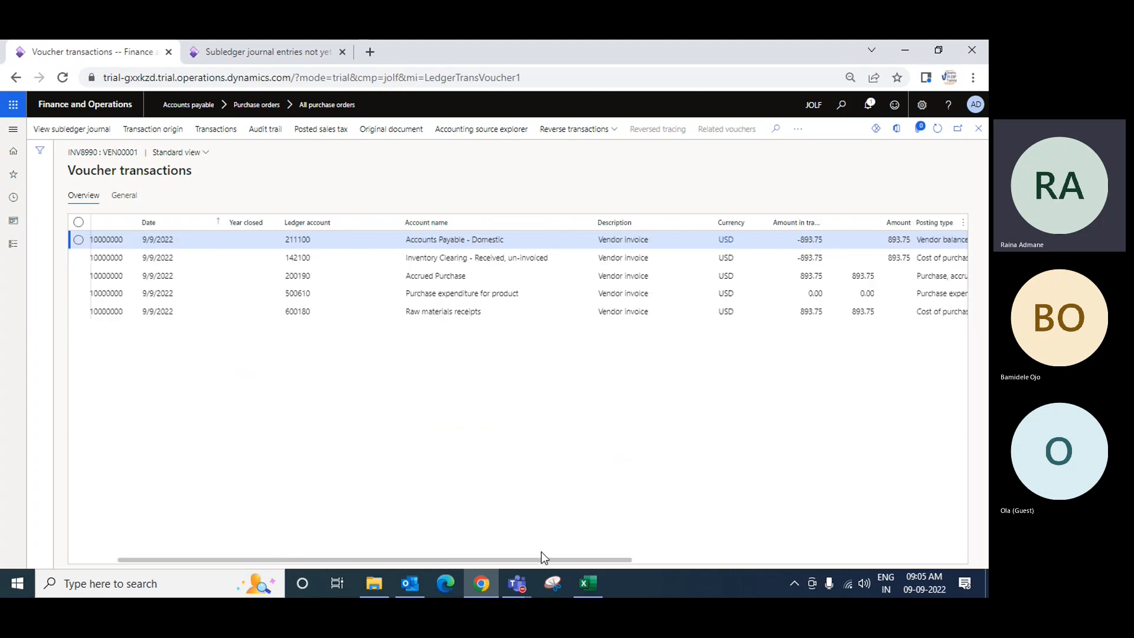
drag(542, 557, 481, 562)
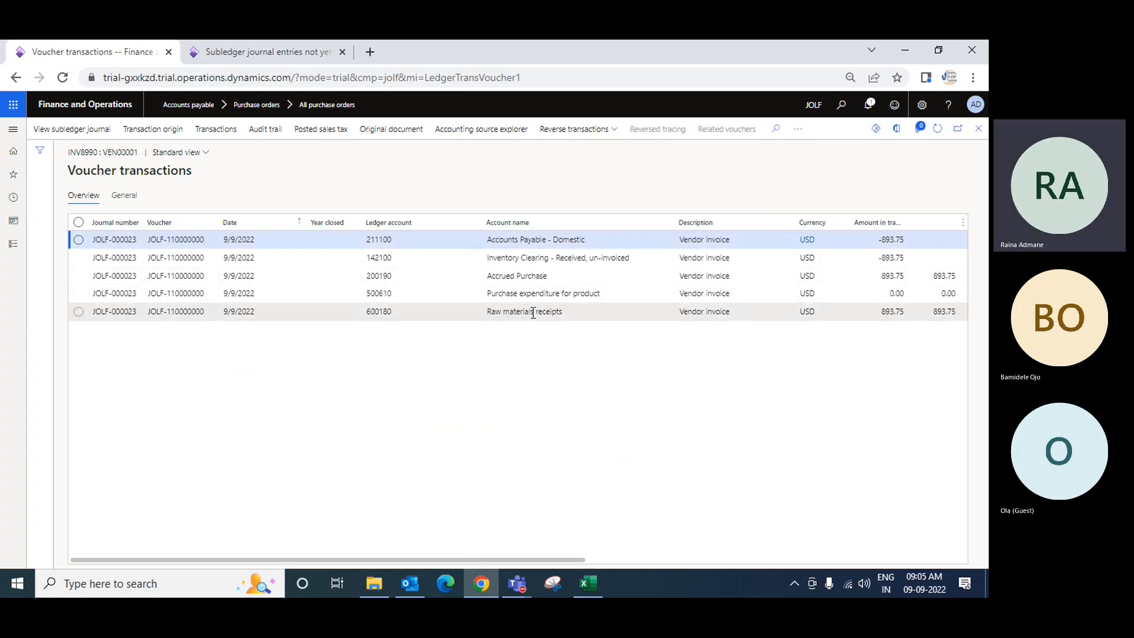
click(544, 242)
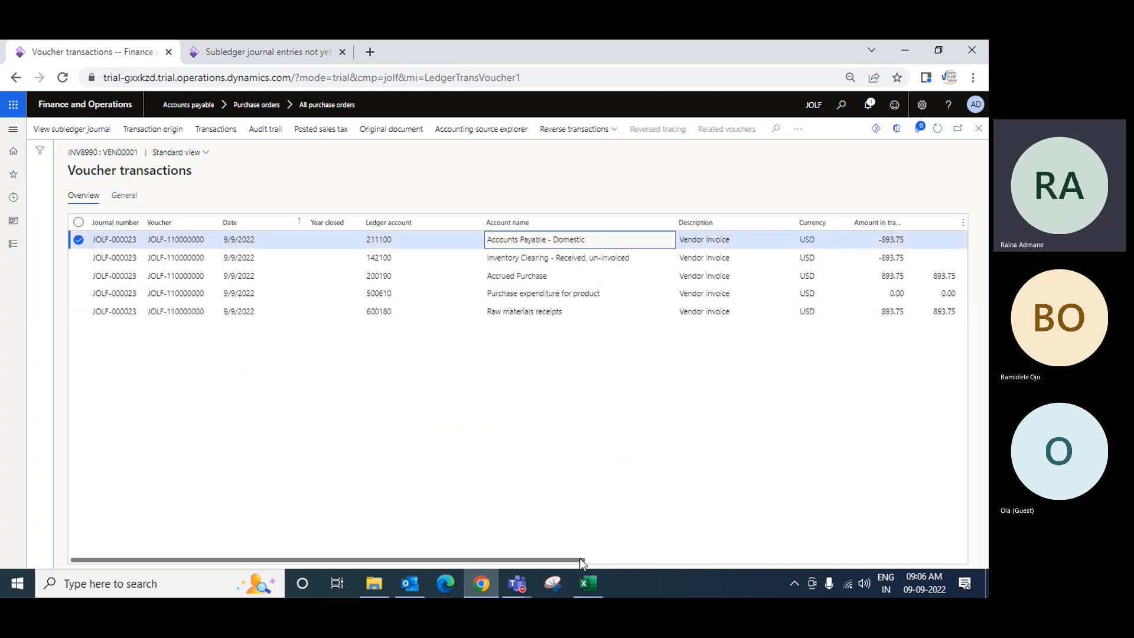
drag(577, 559, 825, 554)
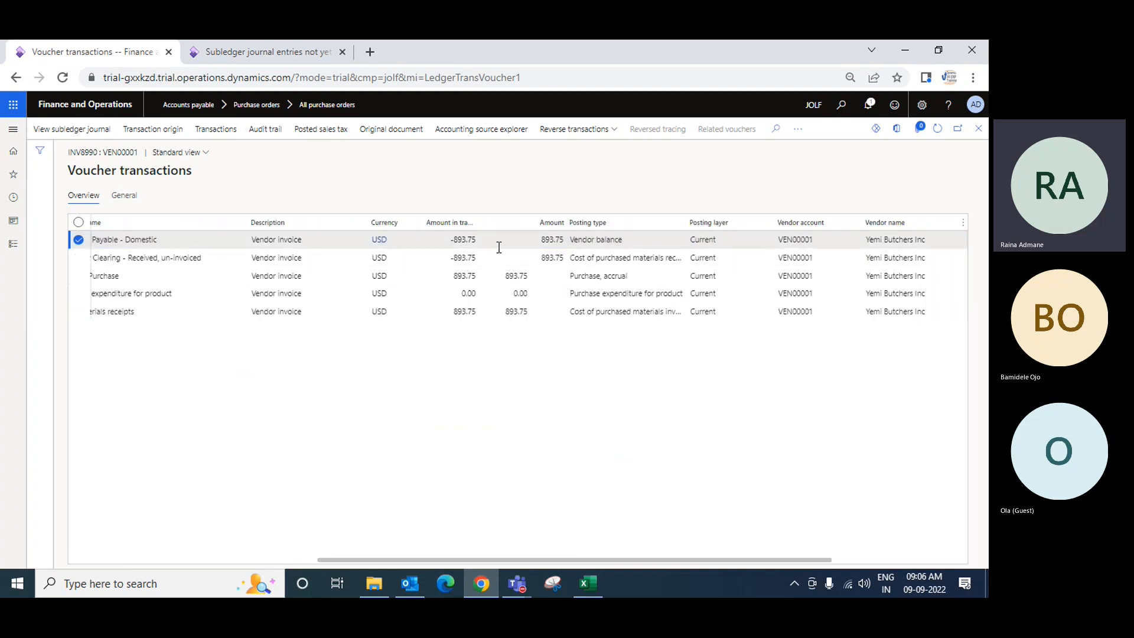
click(446, 242)
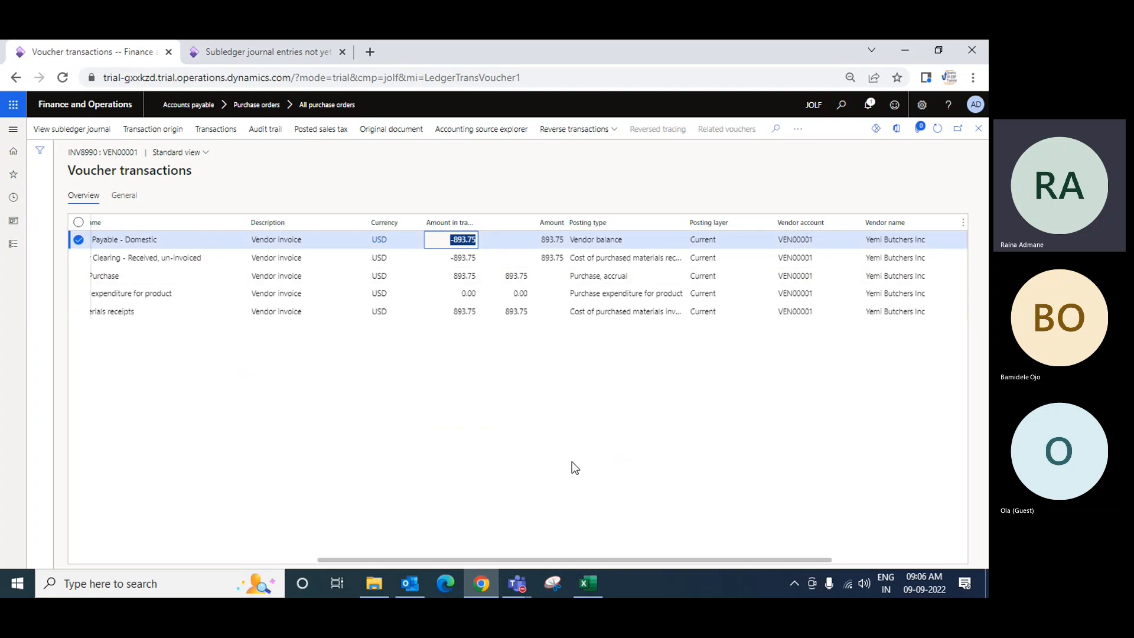
drag(635, 561, 422, 559)
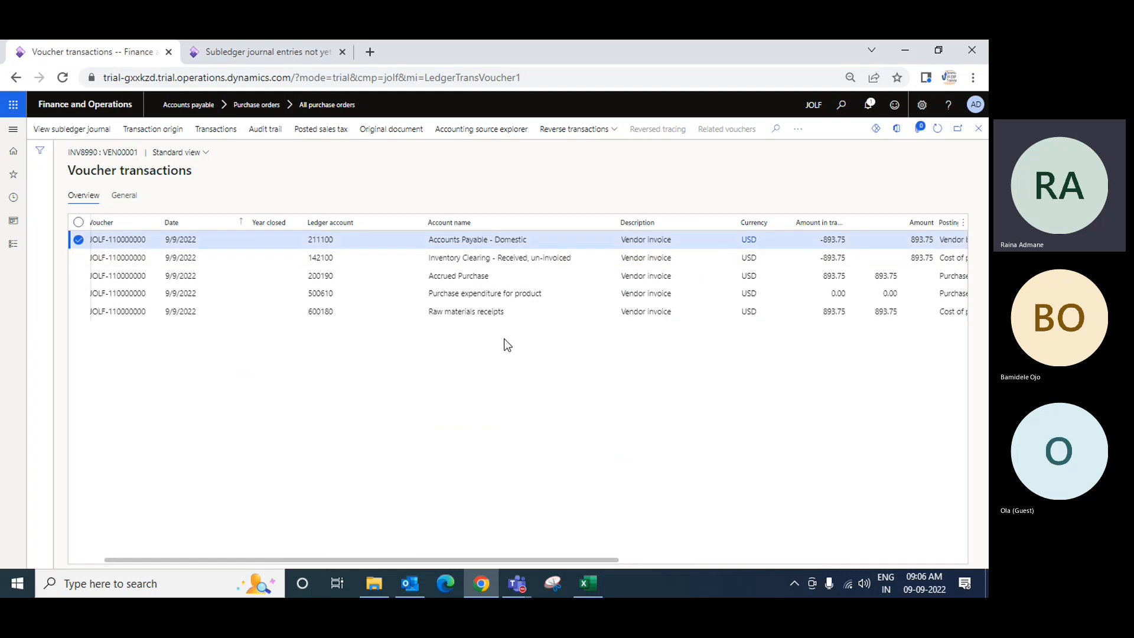
click(436, 311)
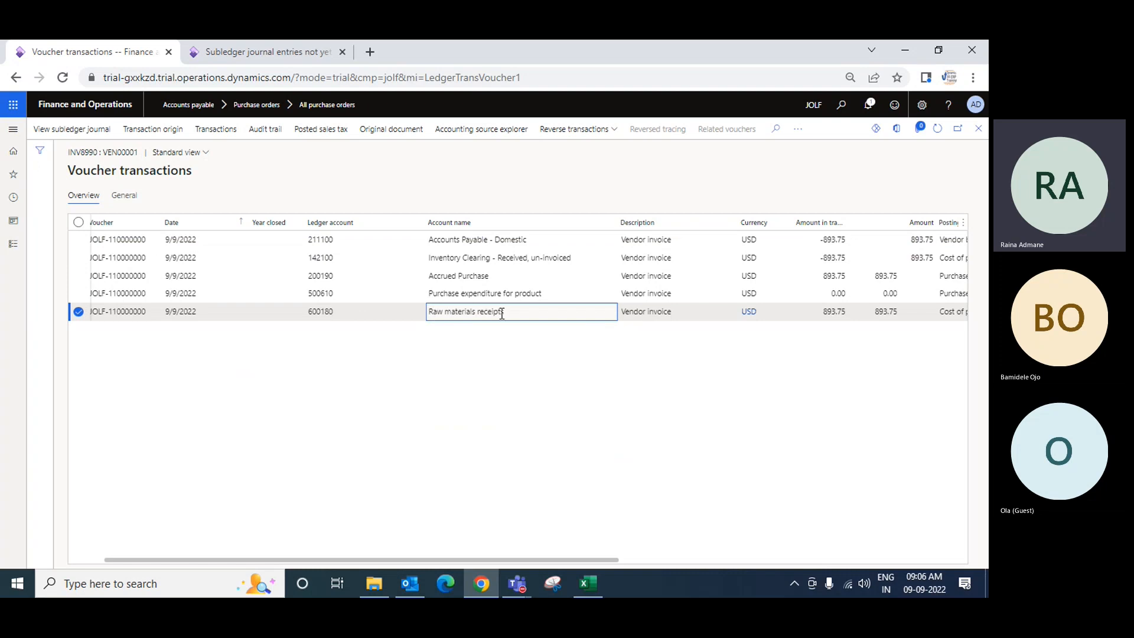
click(481, 240)
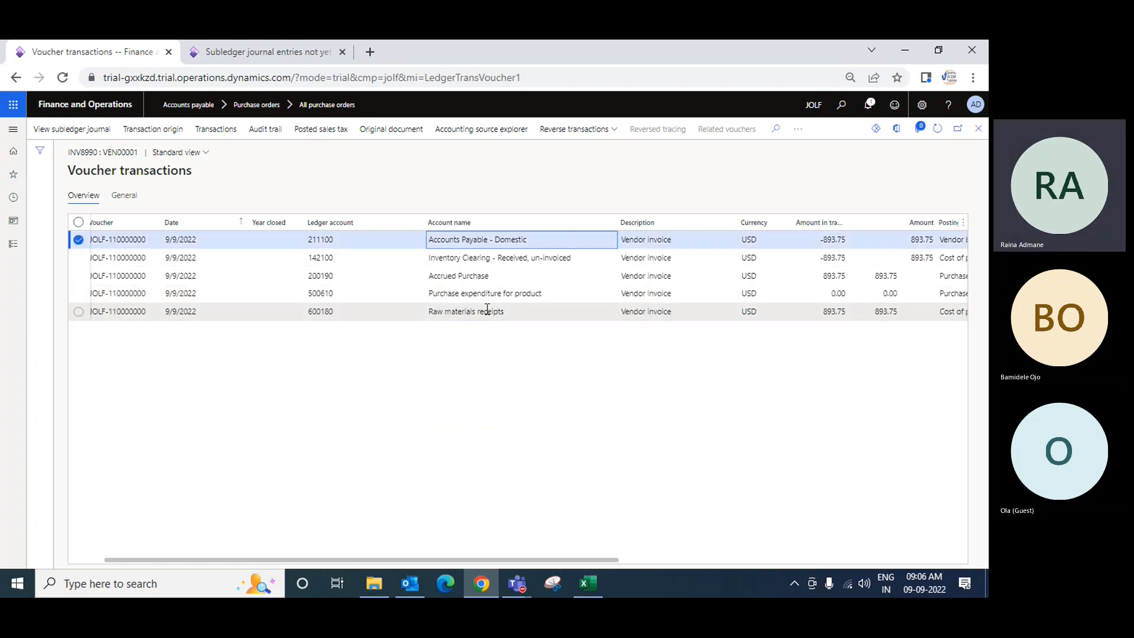
click(488, 310)
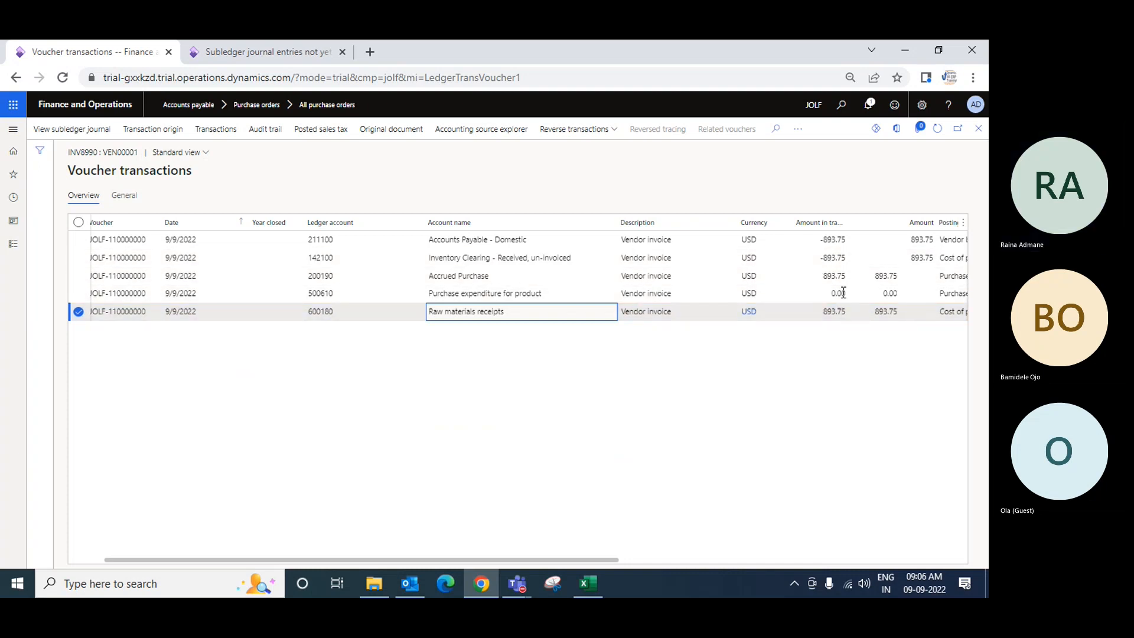
click(833, 243)
click(833, 316)
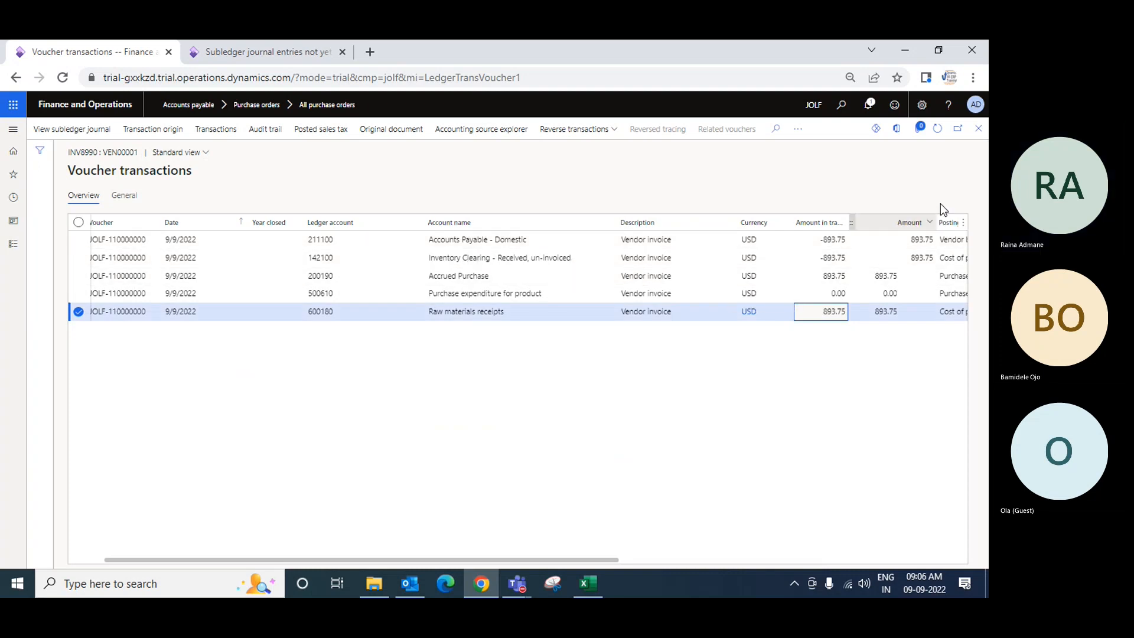
click(979, 129)
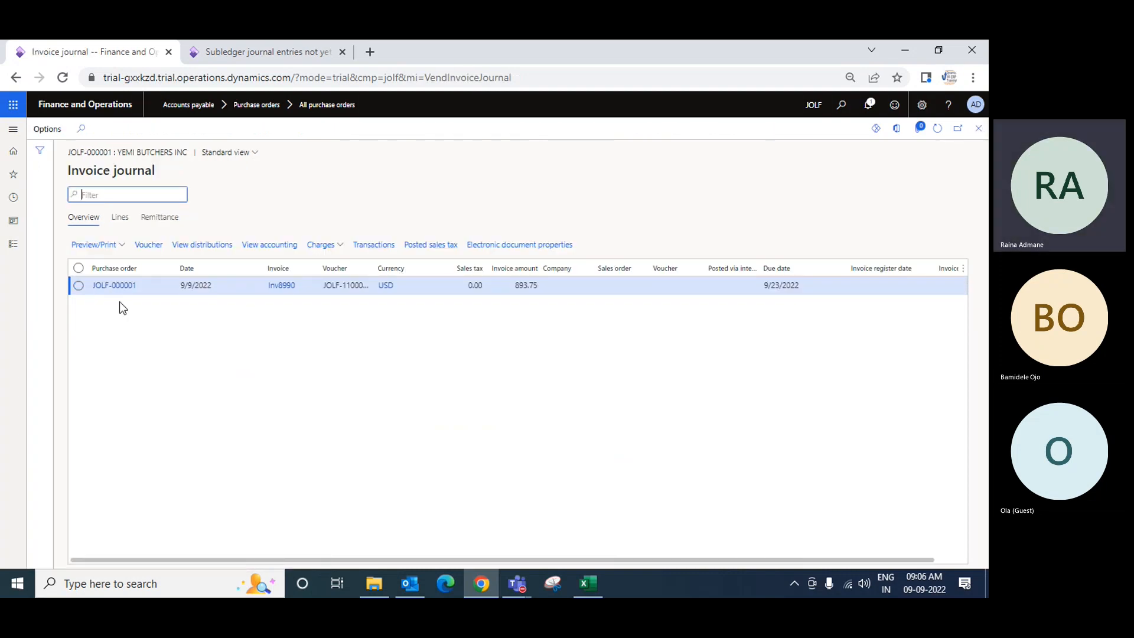
click(978, 130)
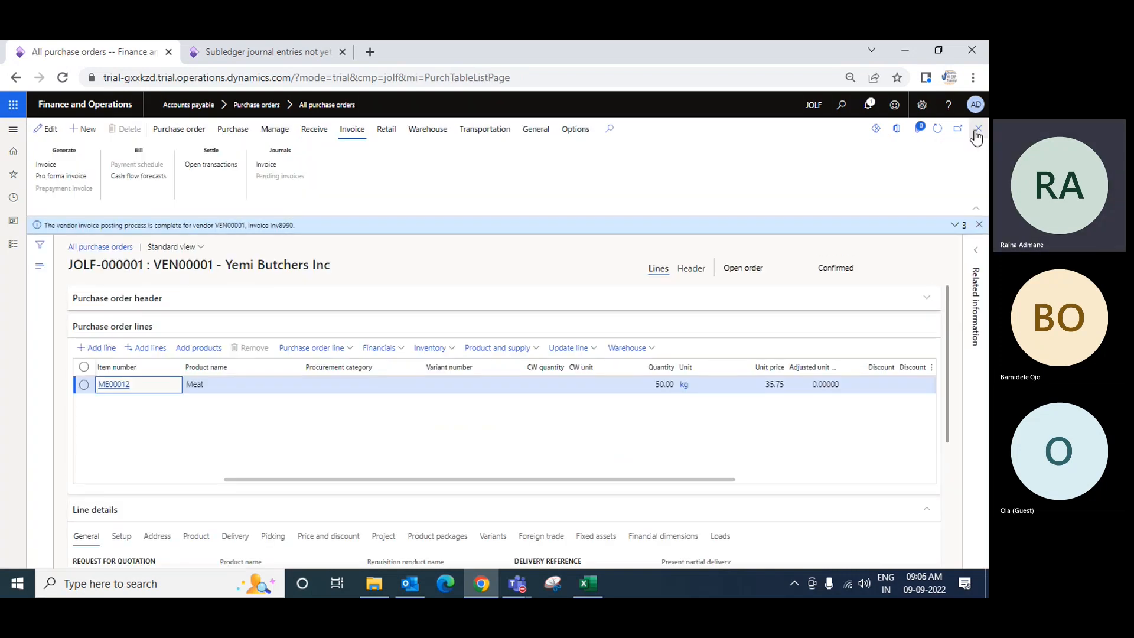
Post a product receipt numbered Inv8772 for purchase order JOLF-000001 with the ordered quantity
click(978, 131)
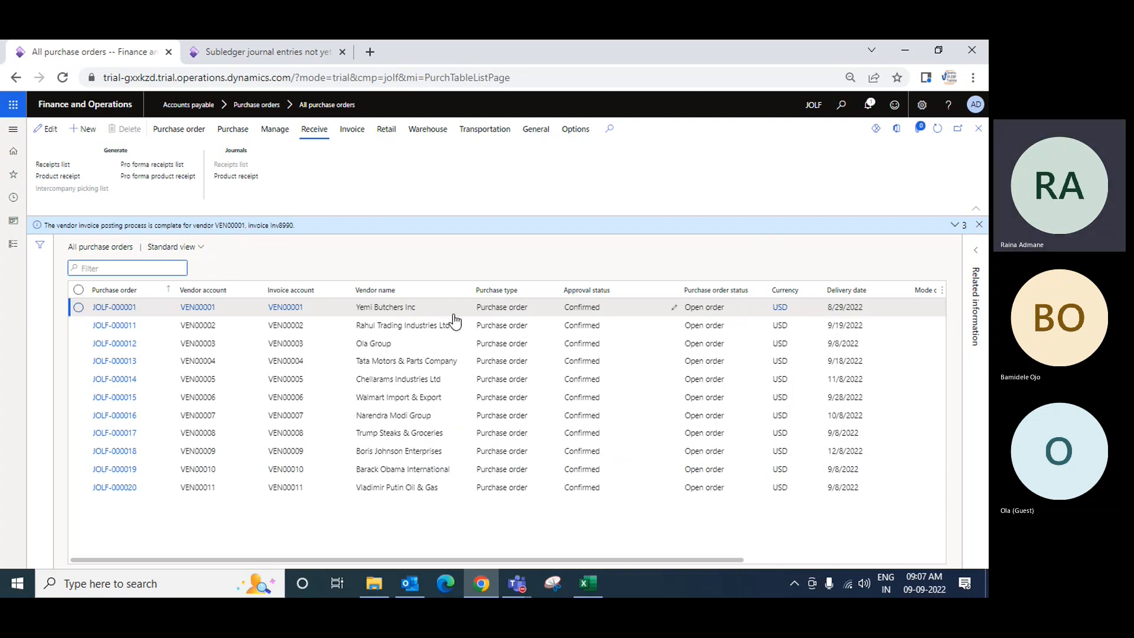
click(118, 308)
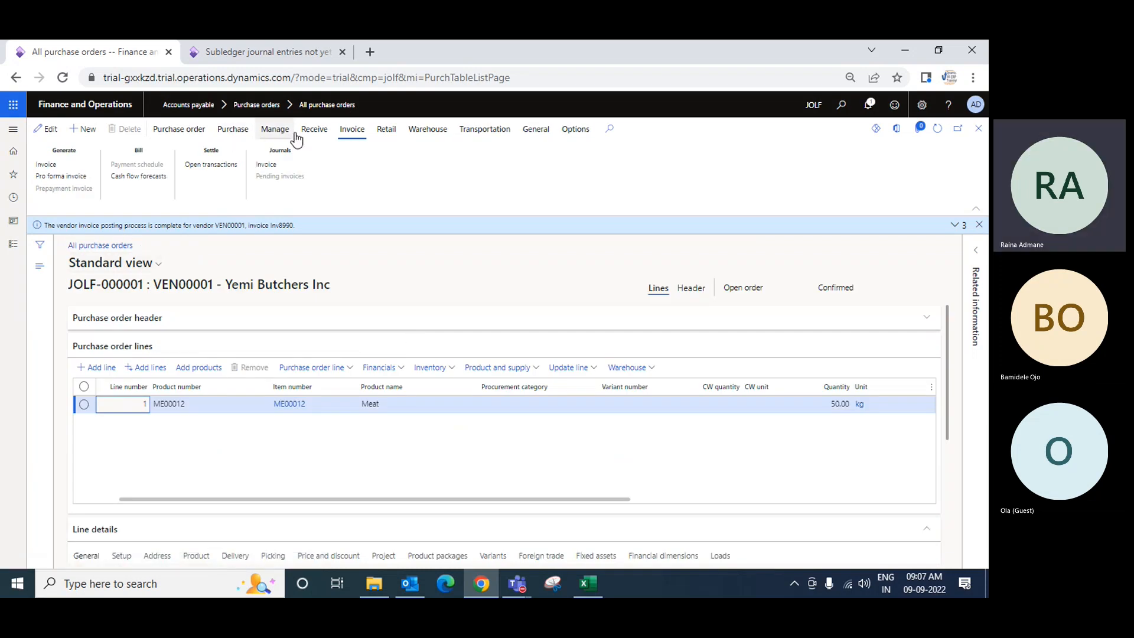
click(317, 134)
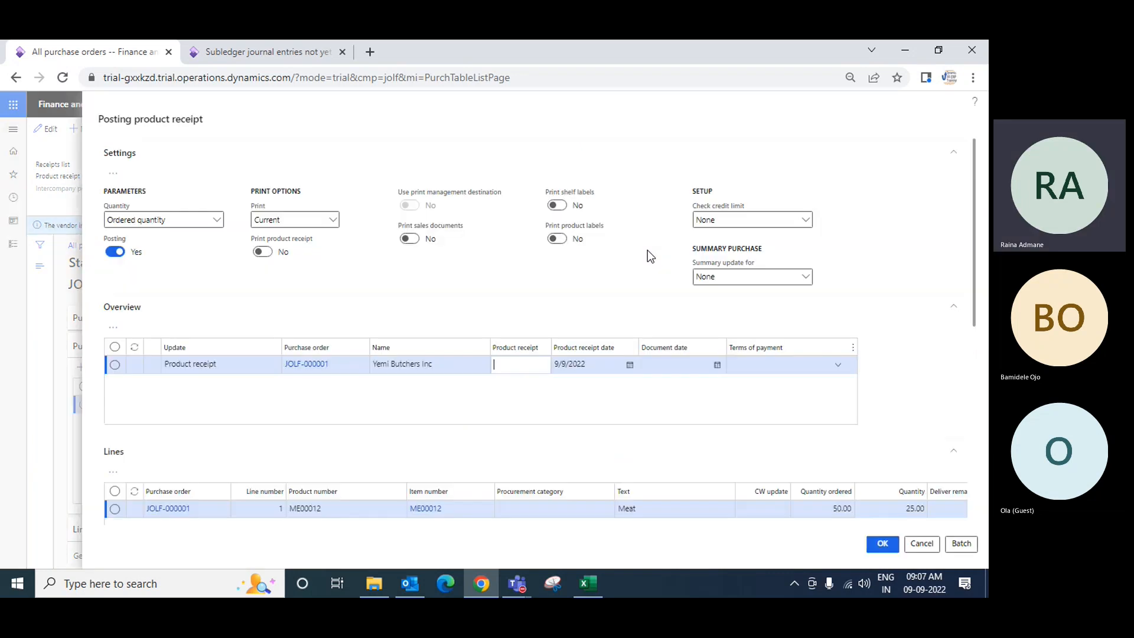
click(536, 365)
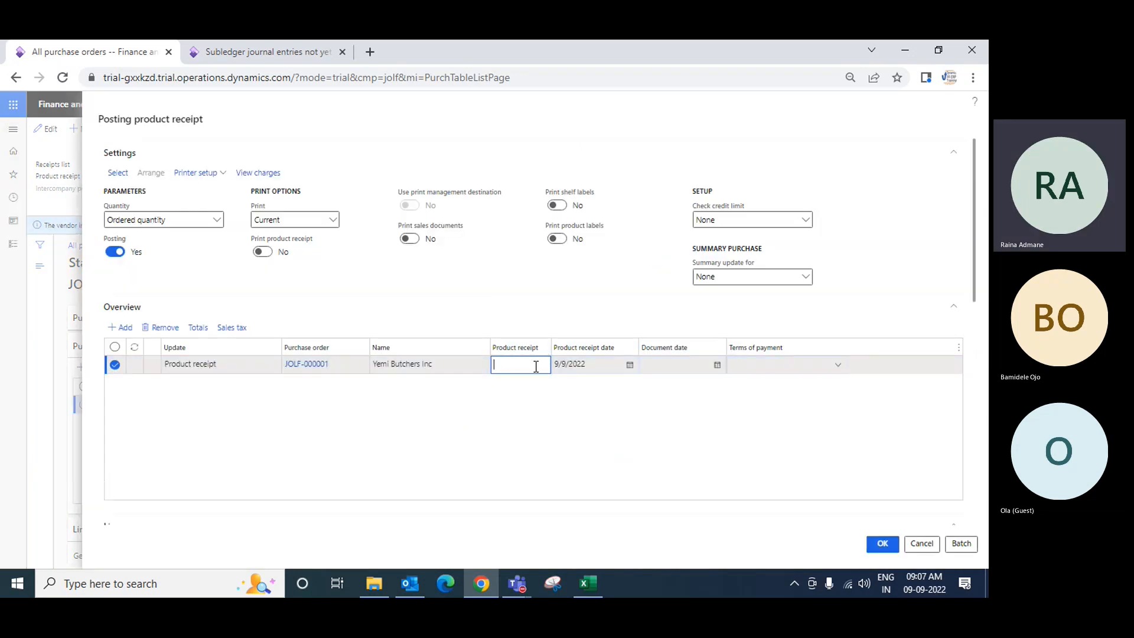
text(inv)
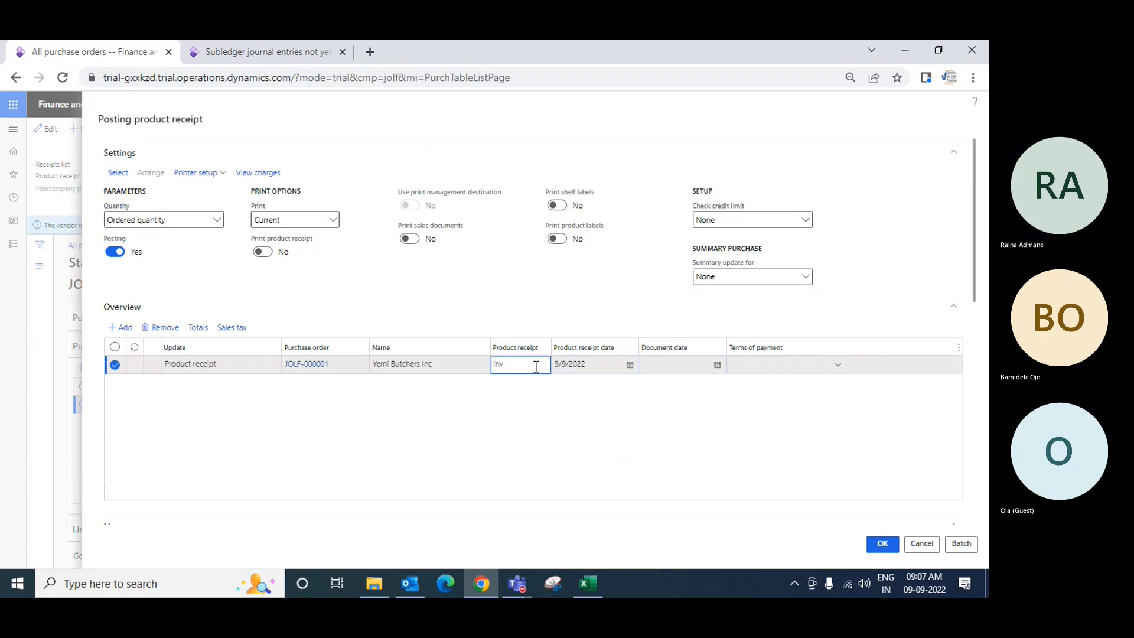
text(8772)
scroll(567, 413, down, 5)
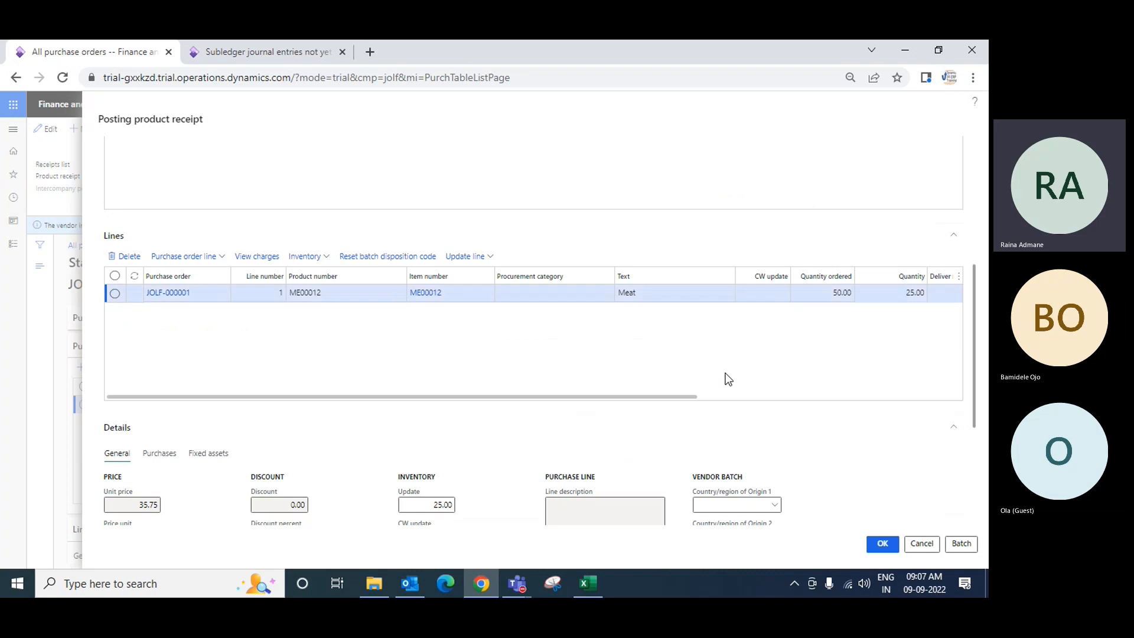
click(883, 545)
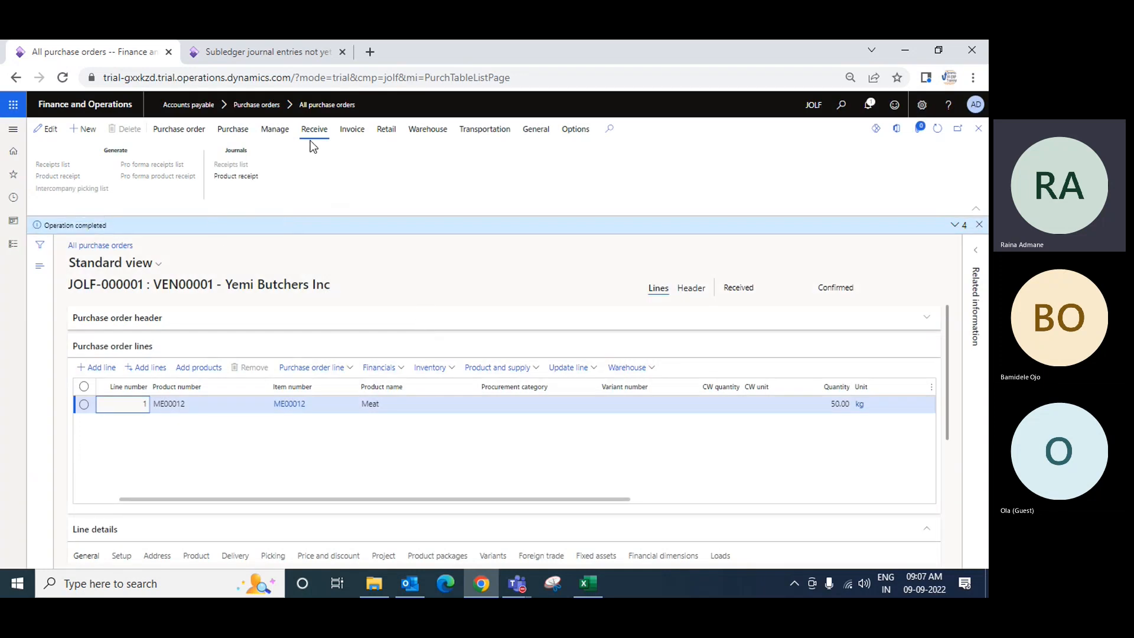
Create a vendor invoice for the purchase order with number Inv8771 and invoice date 9/8/2022
click(352, 129)
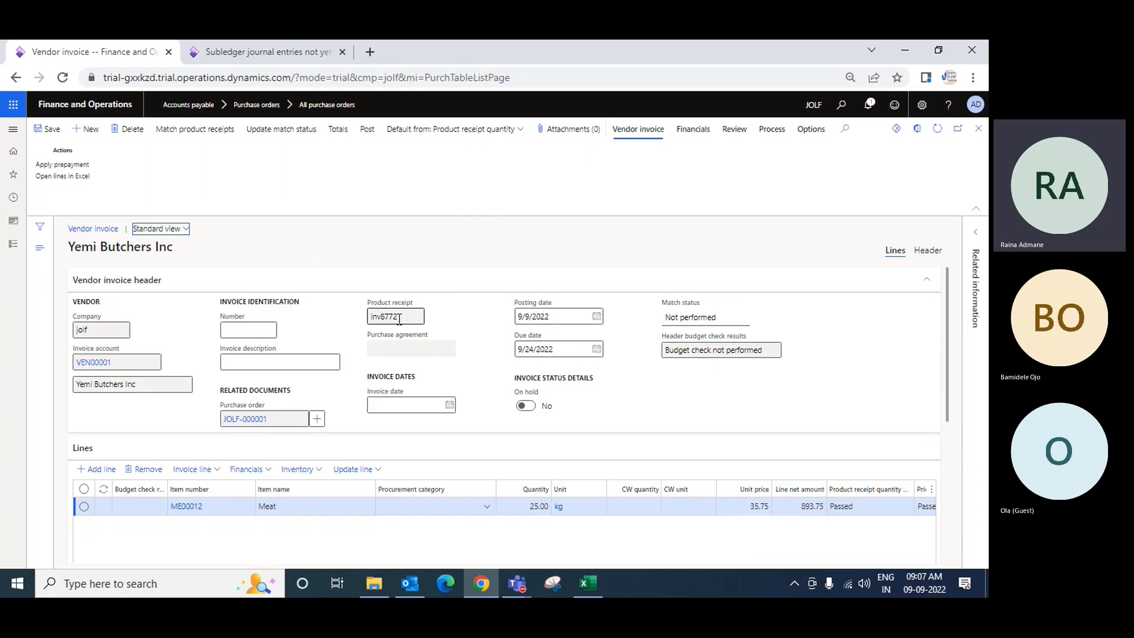
click(268, 330)
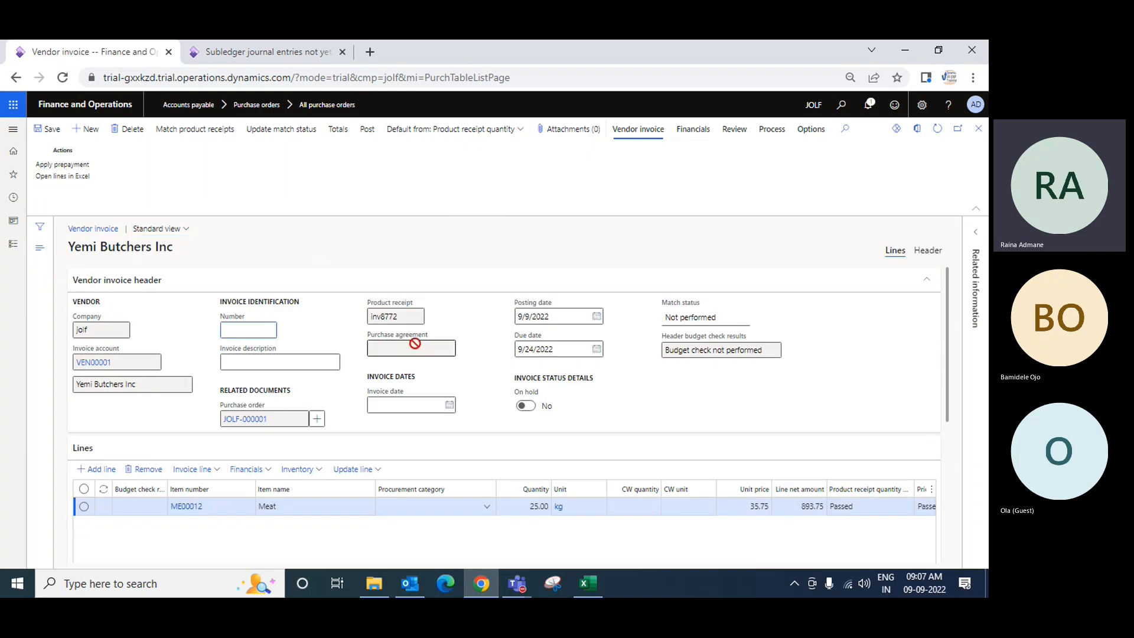
text(Inv8)
key(Tab)
key(Tab)
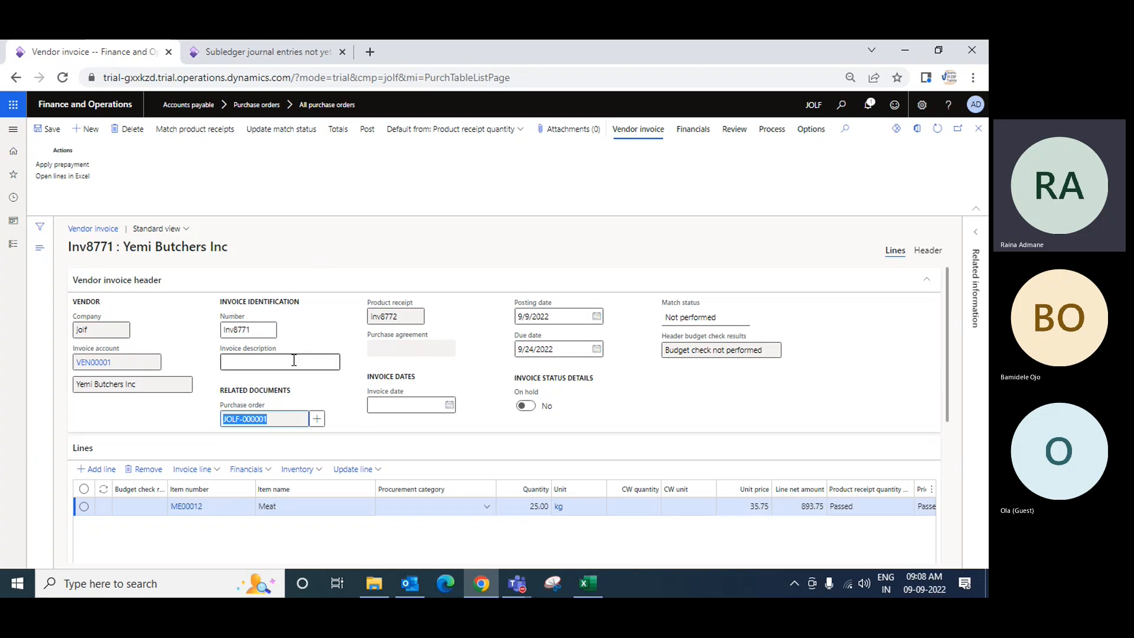
click(296, 365)
click(449, 406)
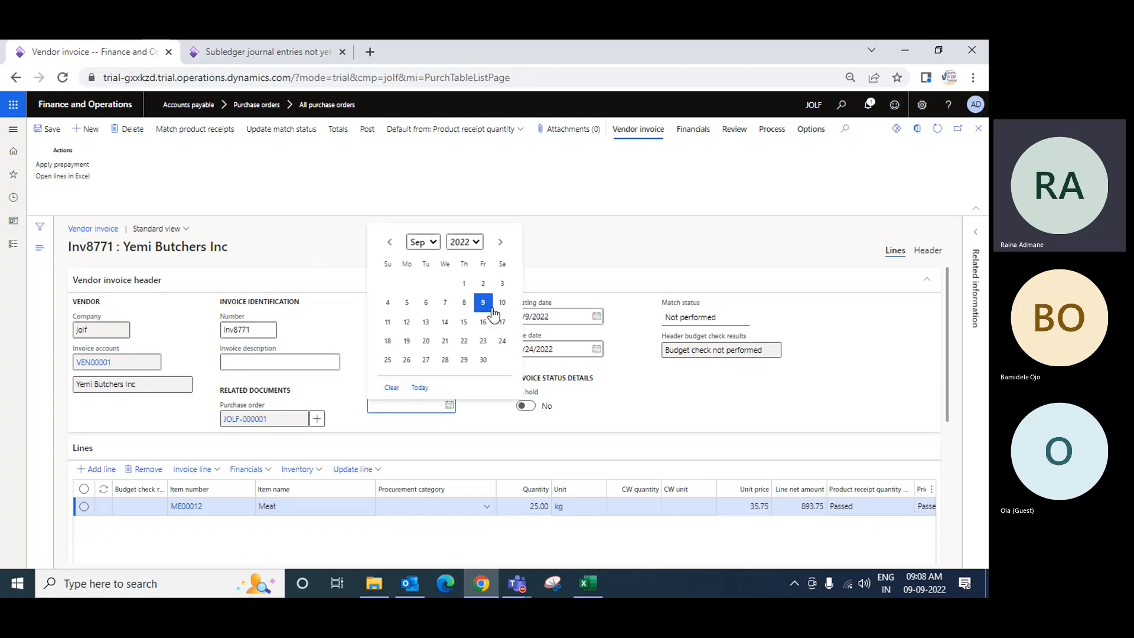
click(464, 303)
key(Tab)
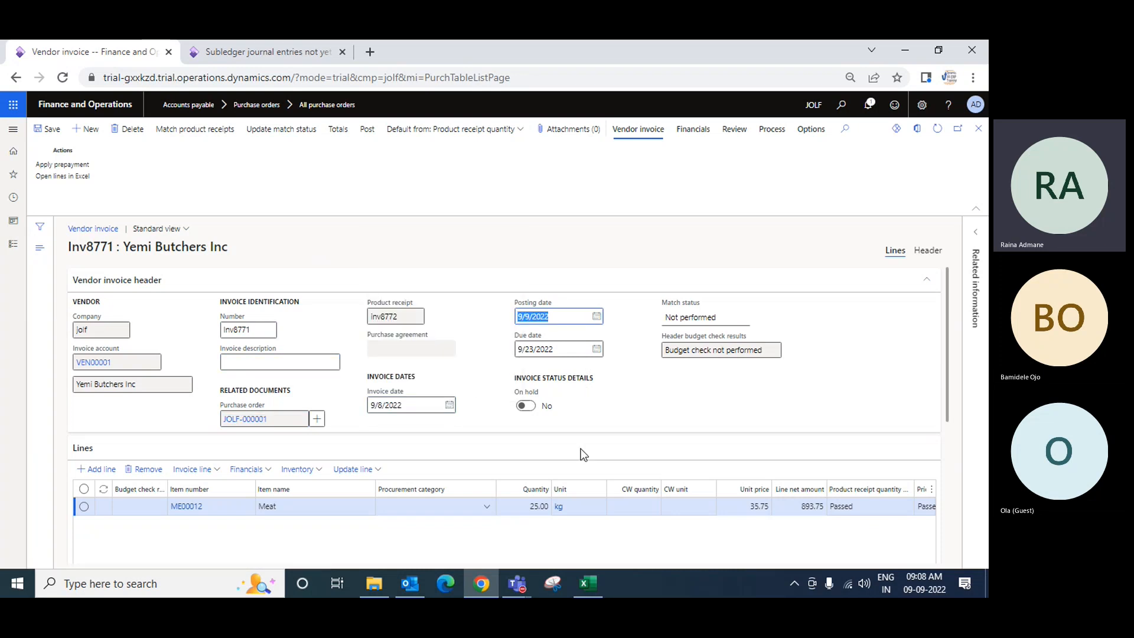
Review the invoice line details, validations and invoice totals
scroll(584, 454, down, 4)
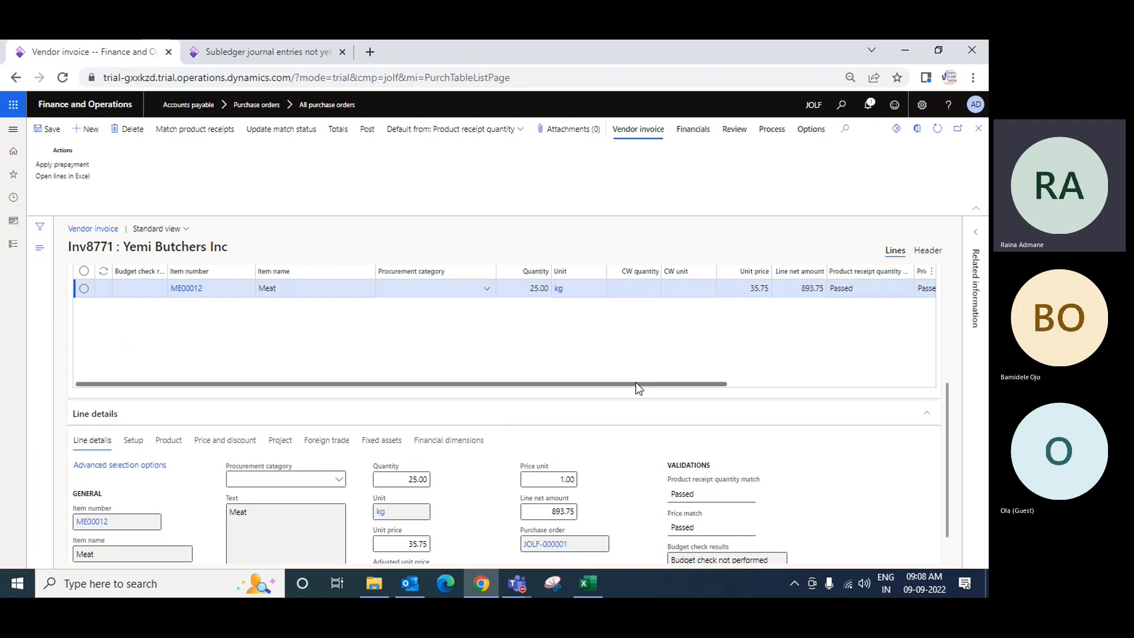
mouse_move(636, 382)
mouse_down()
mouse_move(859, 382)
mouse_move(636, 382)
mouse_up()
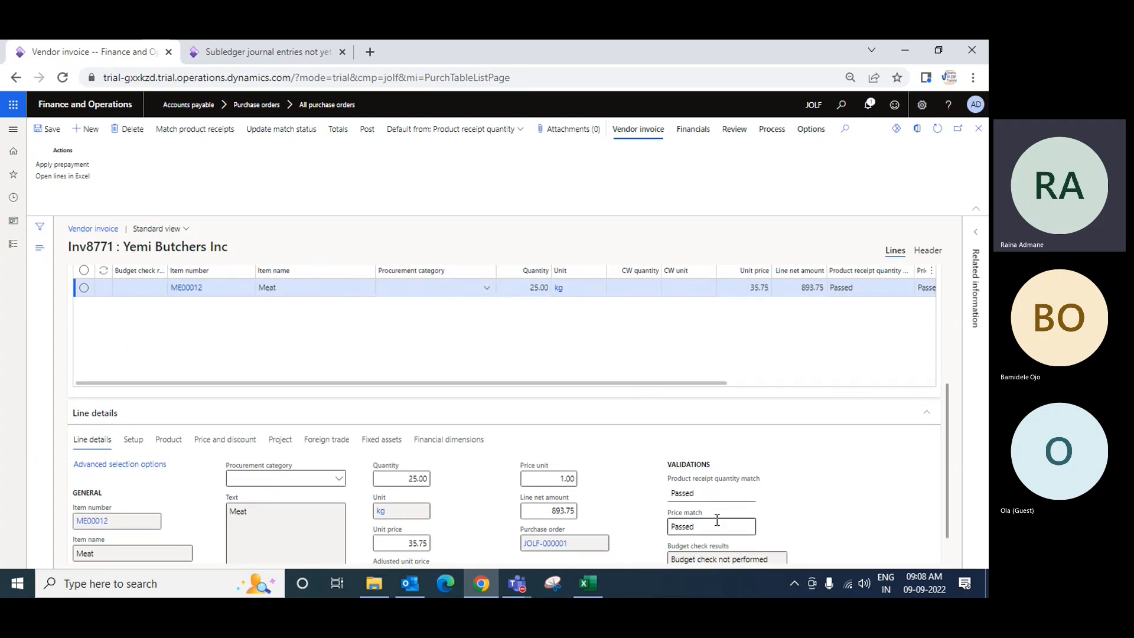
scroll(639, 477, down, 2)
scroll(639, 476, up, 6)
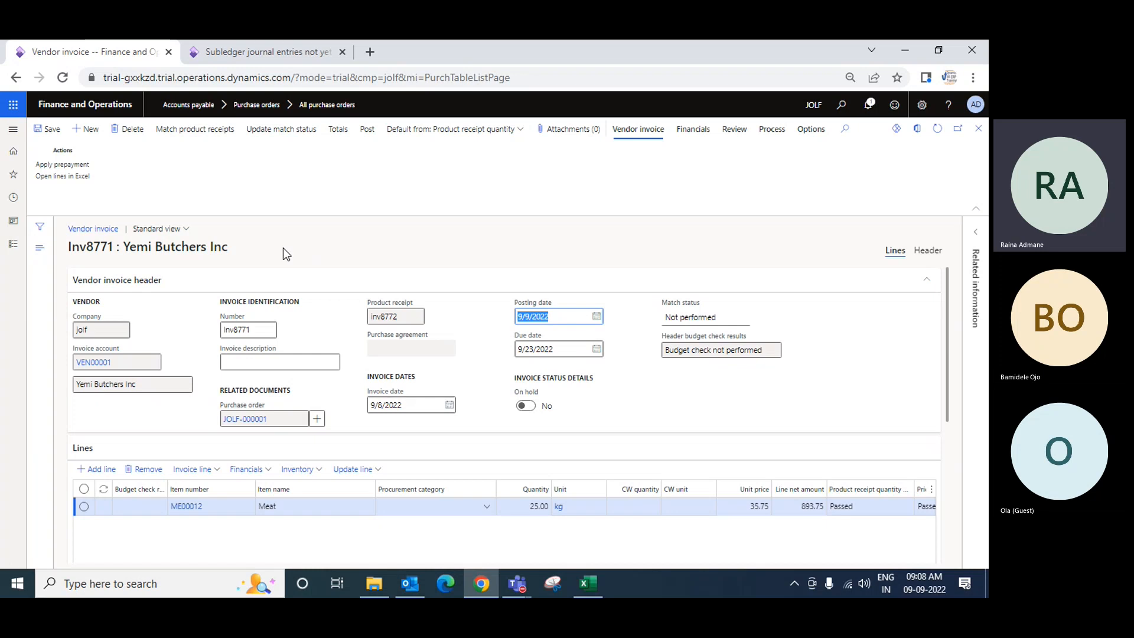
click(338, 130)
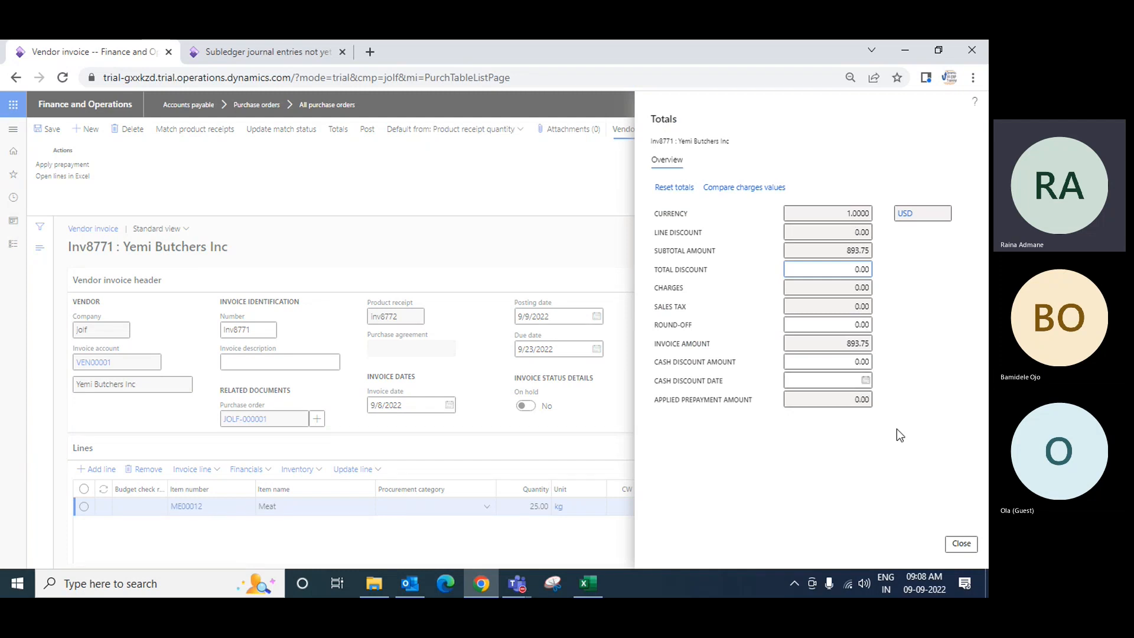
click(961, 544)
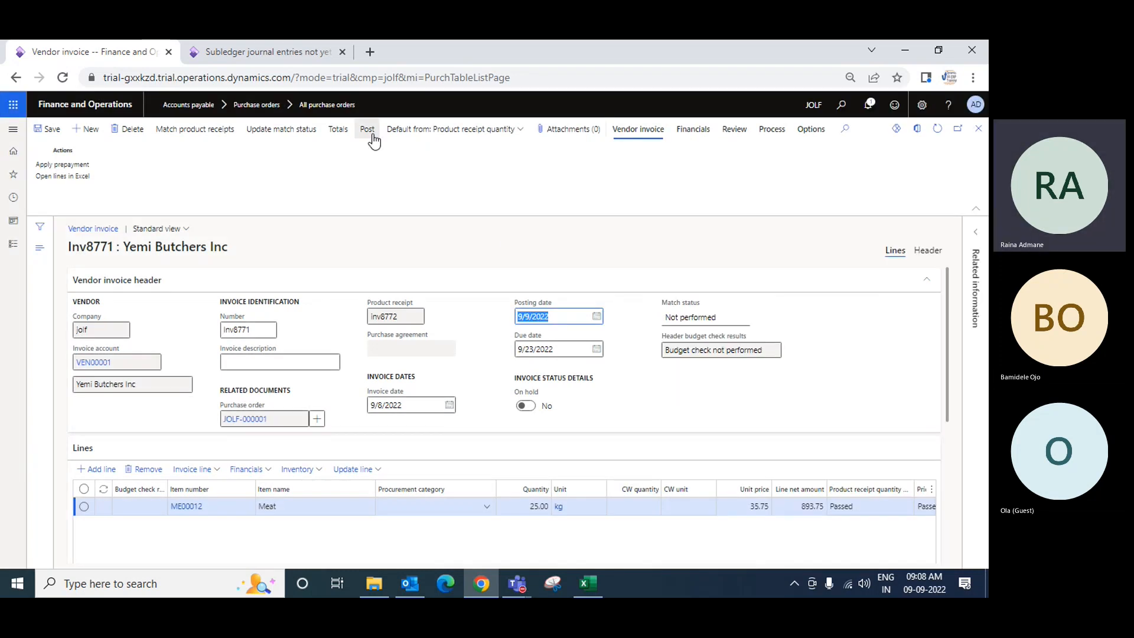
Attempt to post the invoice, then match product receipt Inv8772 to invoice Inv8771
click(365, 134)
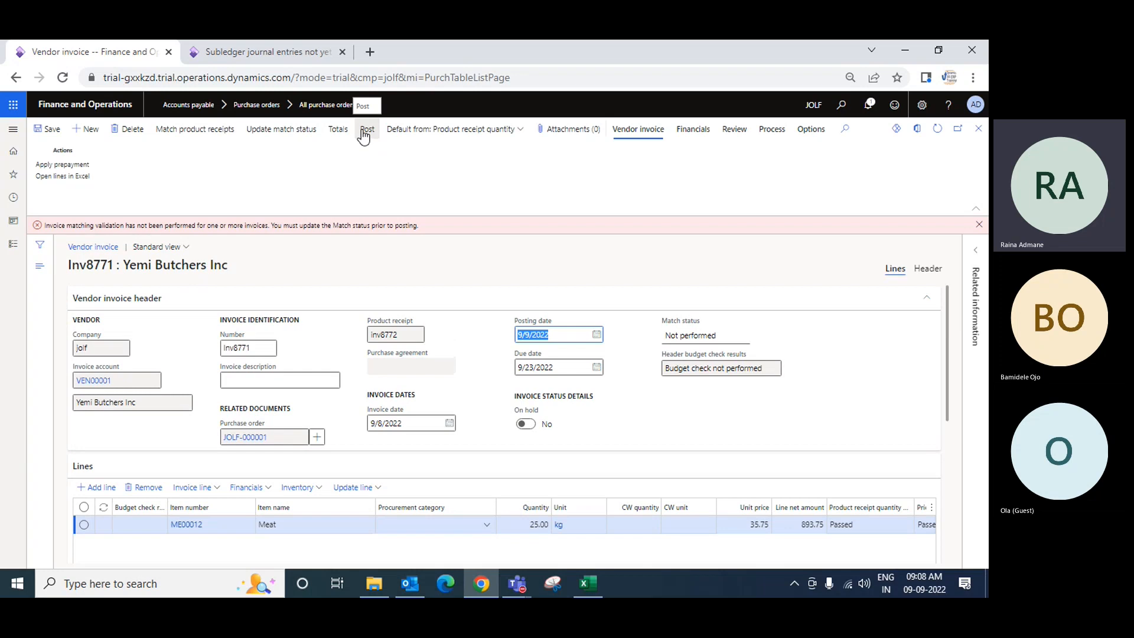
click(979, 225)
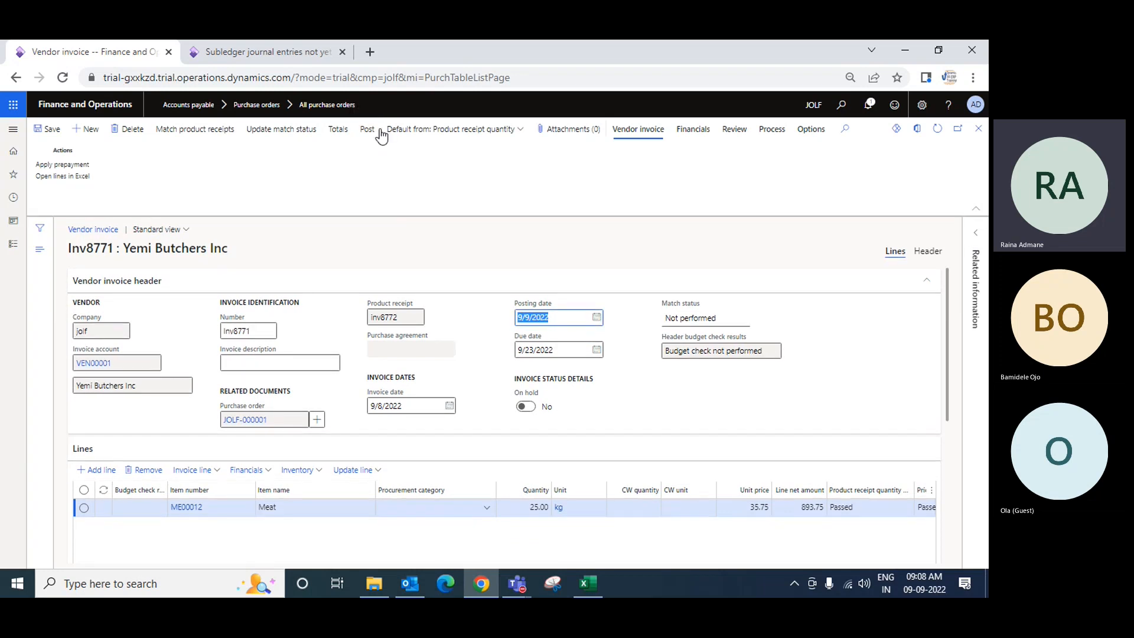
click(194, 129)
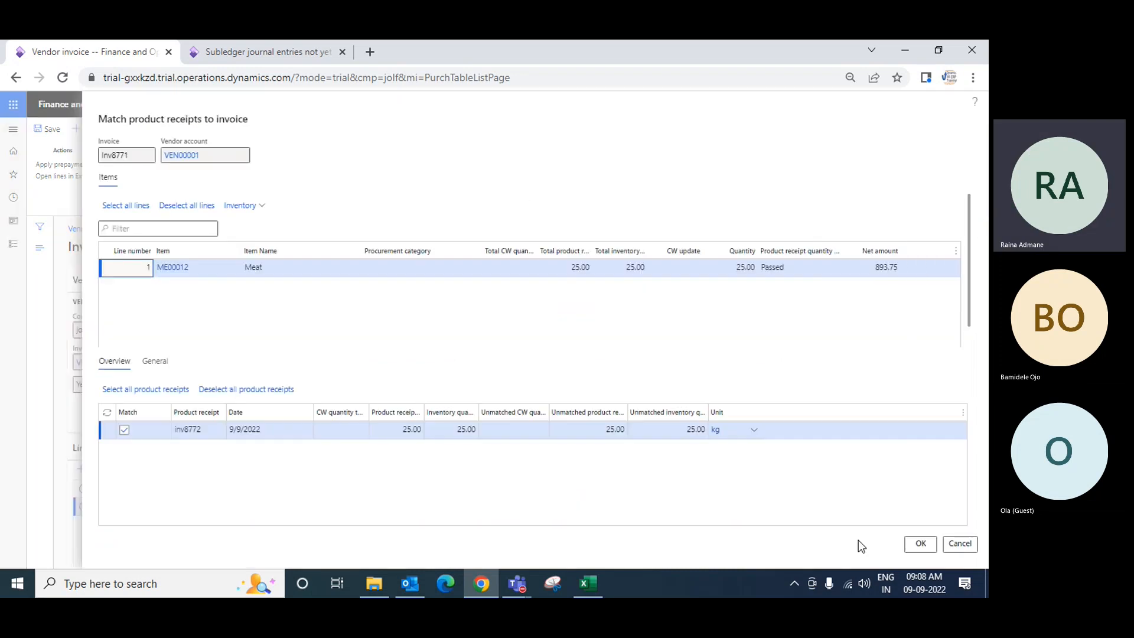
click(125, 431)
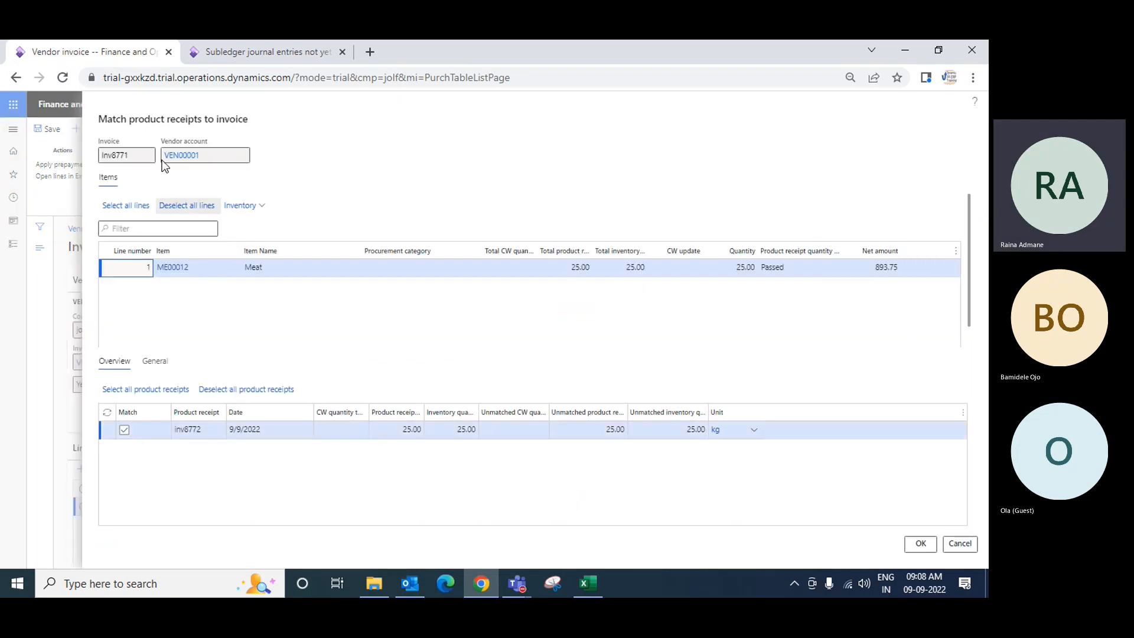
click(923, 546)
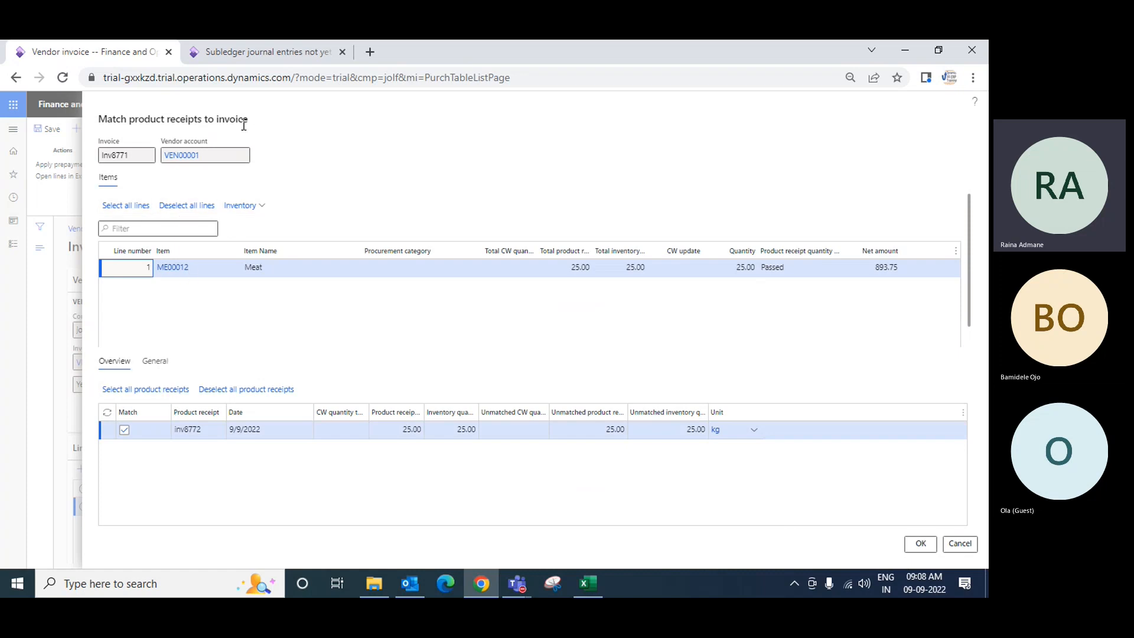
click(923, 544)
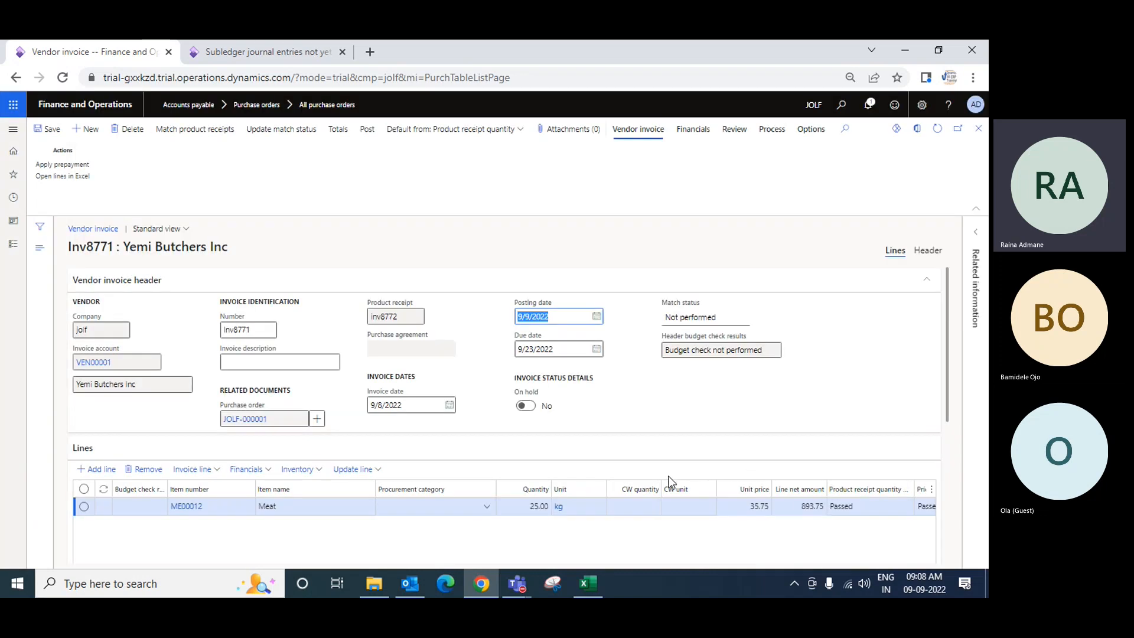
Update the invoice's match status and post vendor invoice Inv8771
click(277, 133)
click(367, 128)
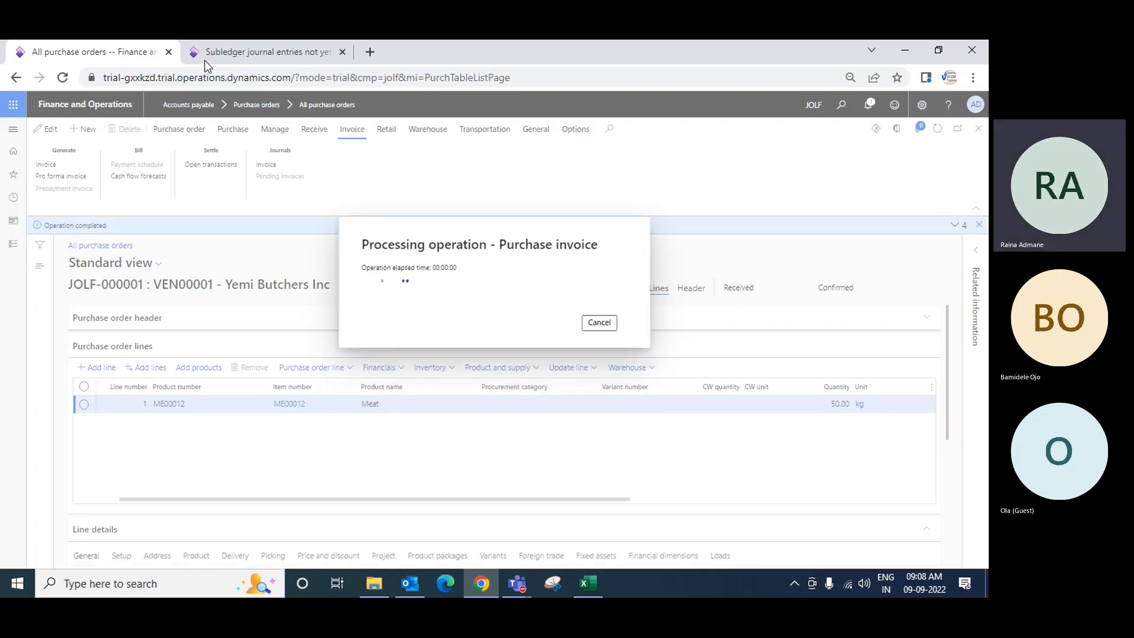
Transfer the vendor invoice Inv8771 subledger journal entry to the general ledger now
mouse_move(282, 58)
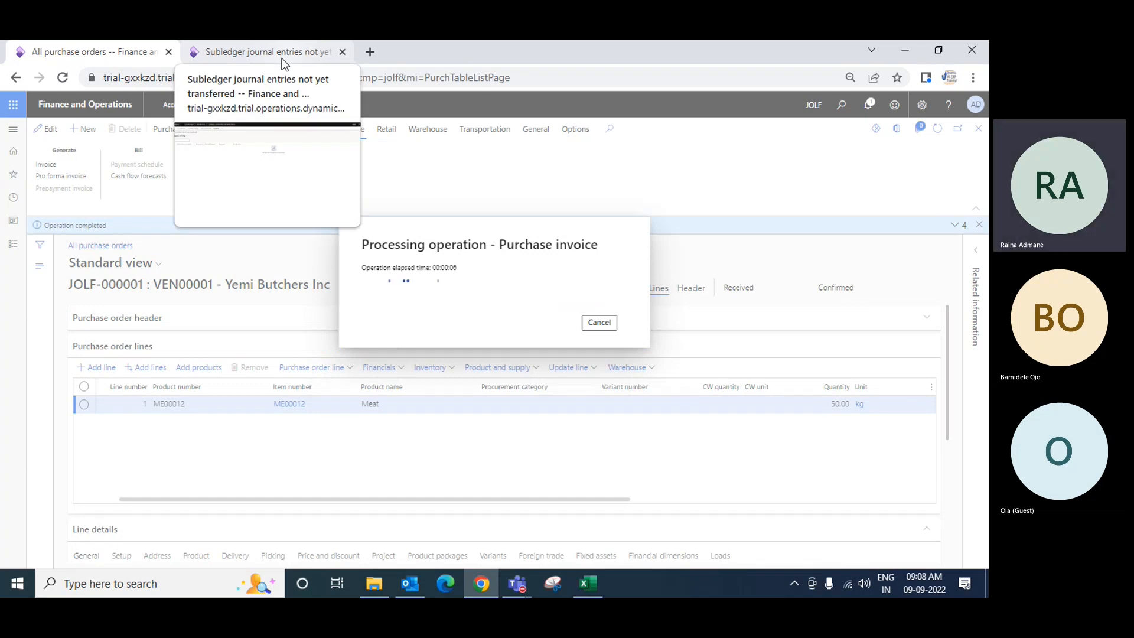
click(276, 52)
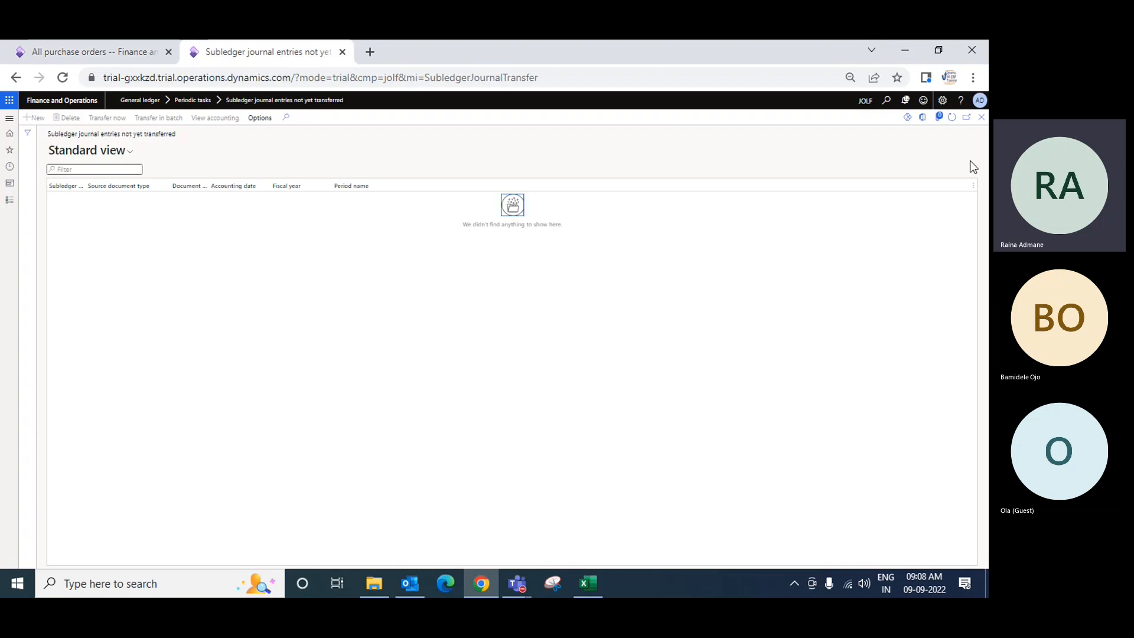
click(952, 117)
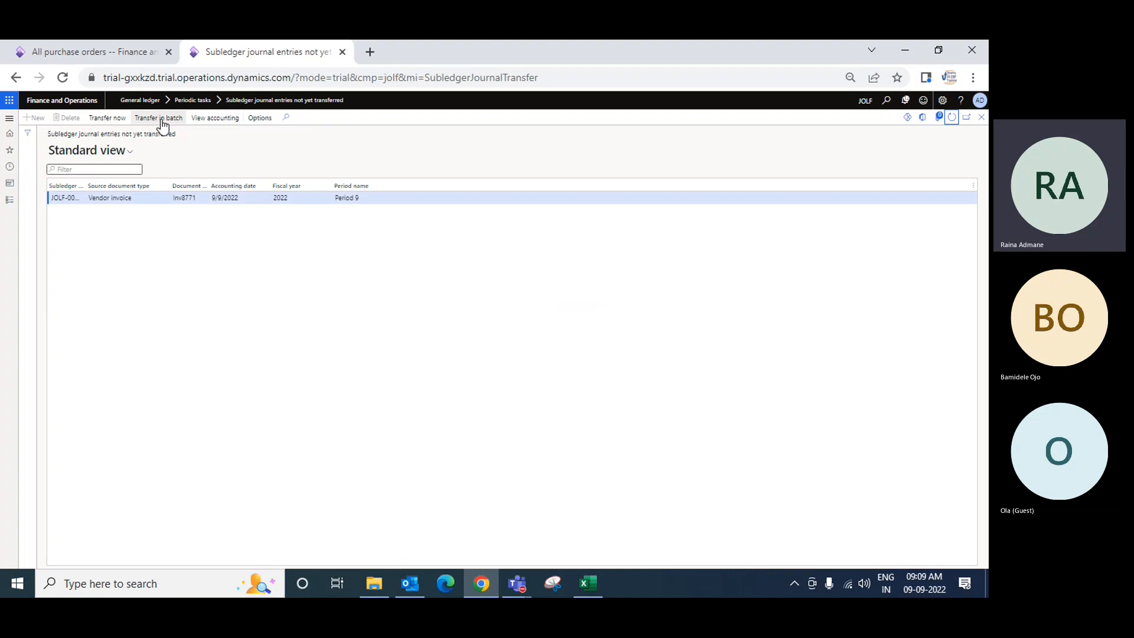
click(117, 121)
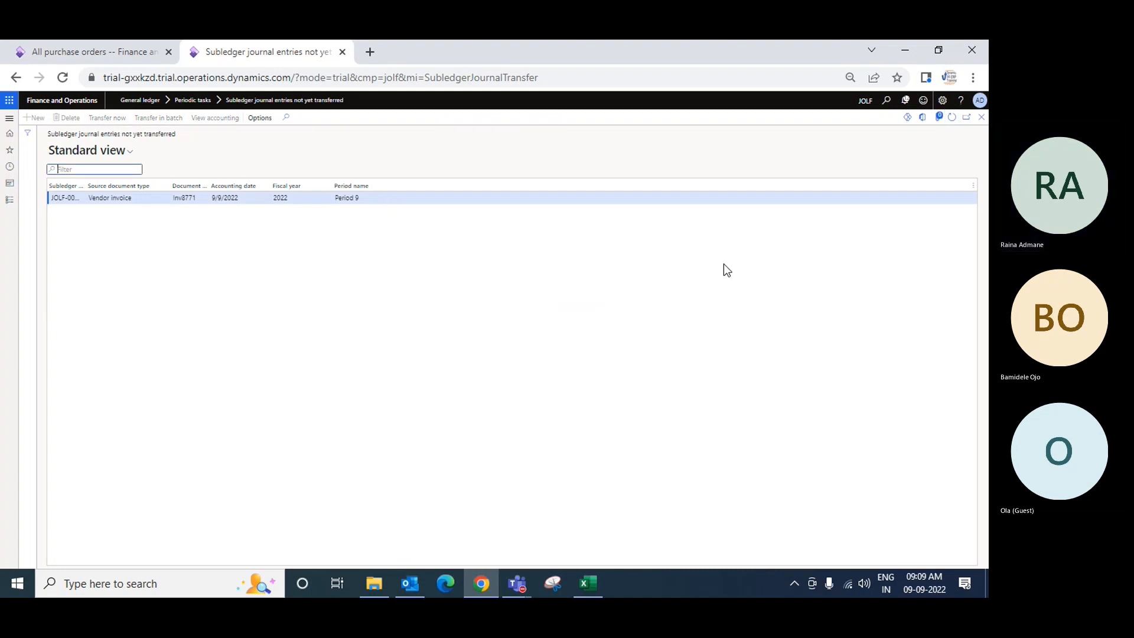
Open the purchase order's invoice journal and review the voucher transactions of invoice Inv8771, then close back to the list
click(126, 54)
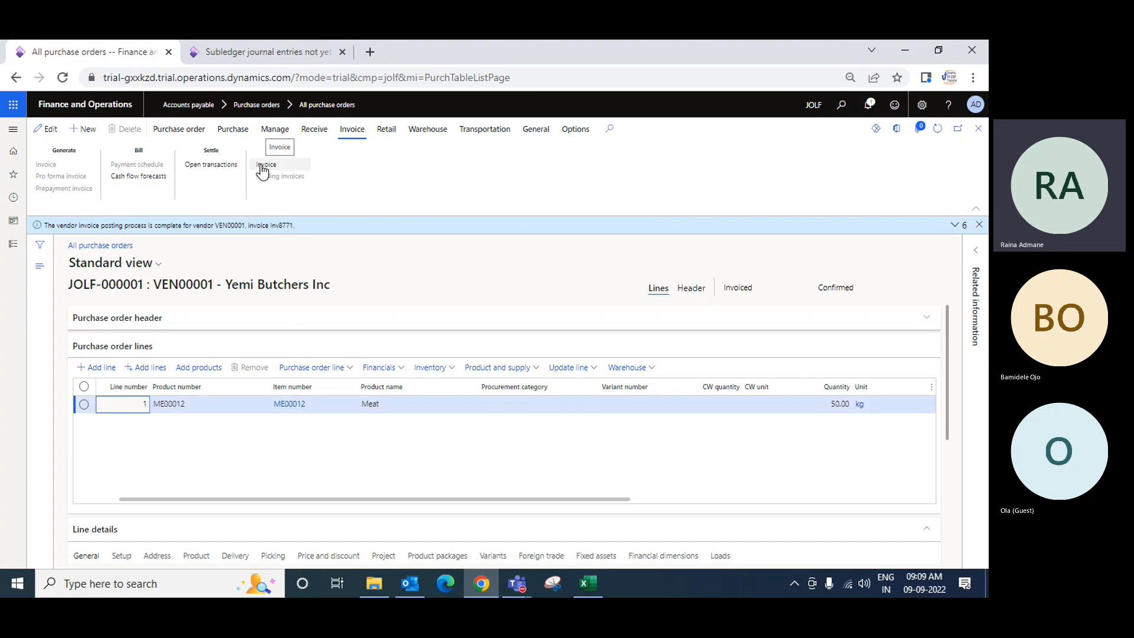
click(261, 168)
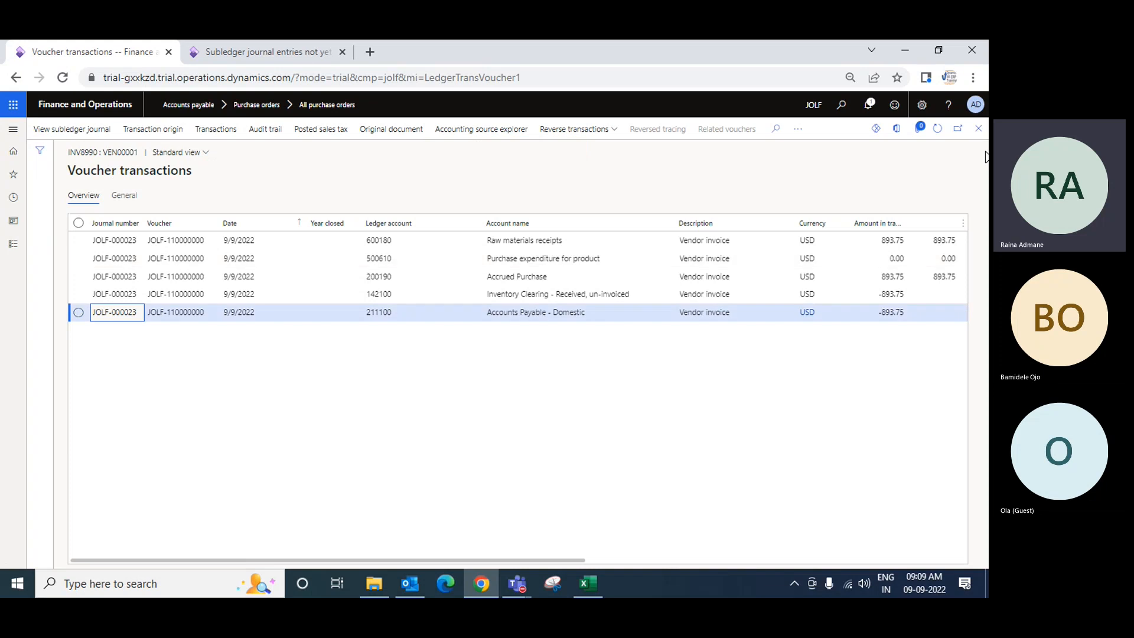
click(978, 130)
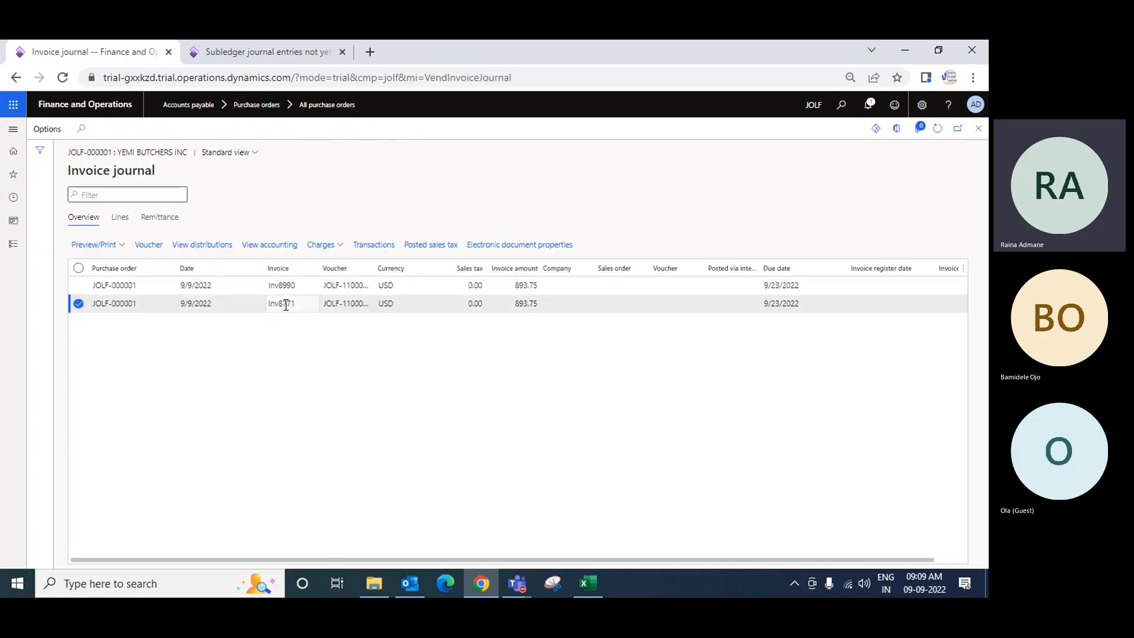
click(153, 246)
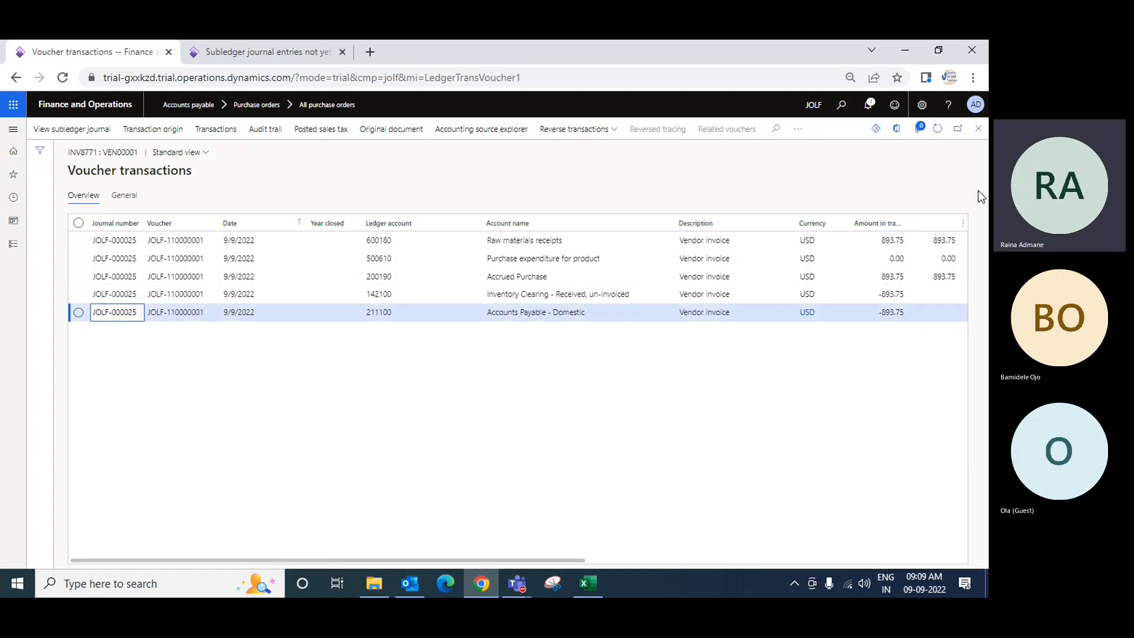
click(980, 130)
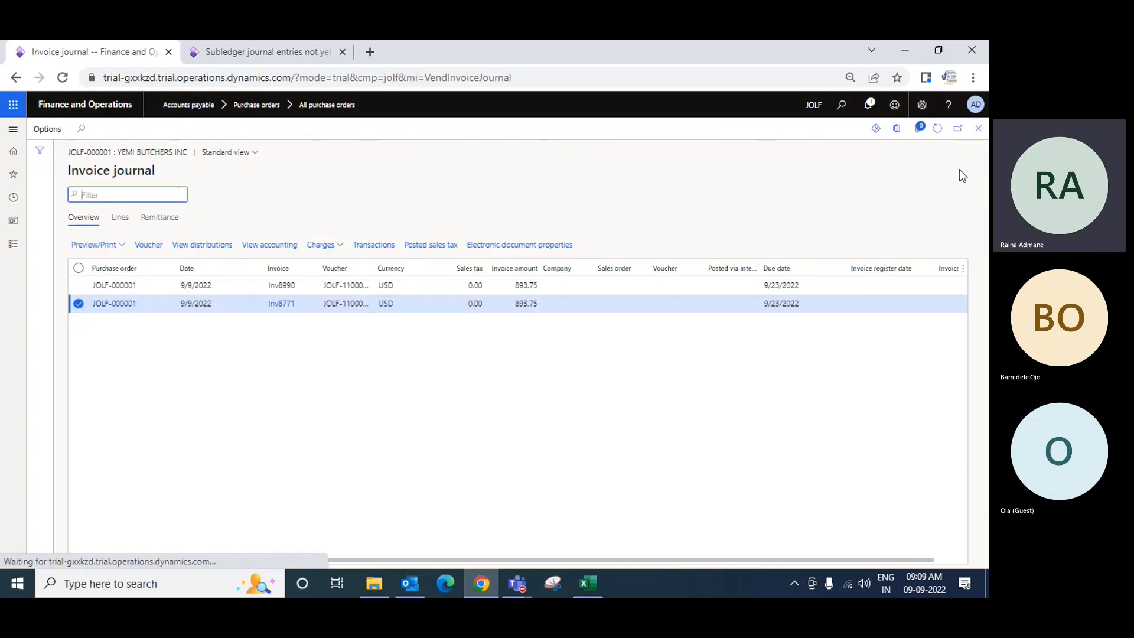
click(978, 128)
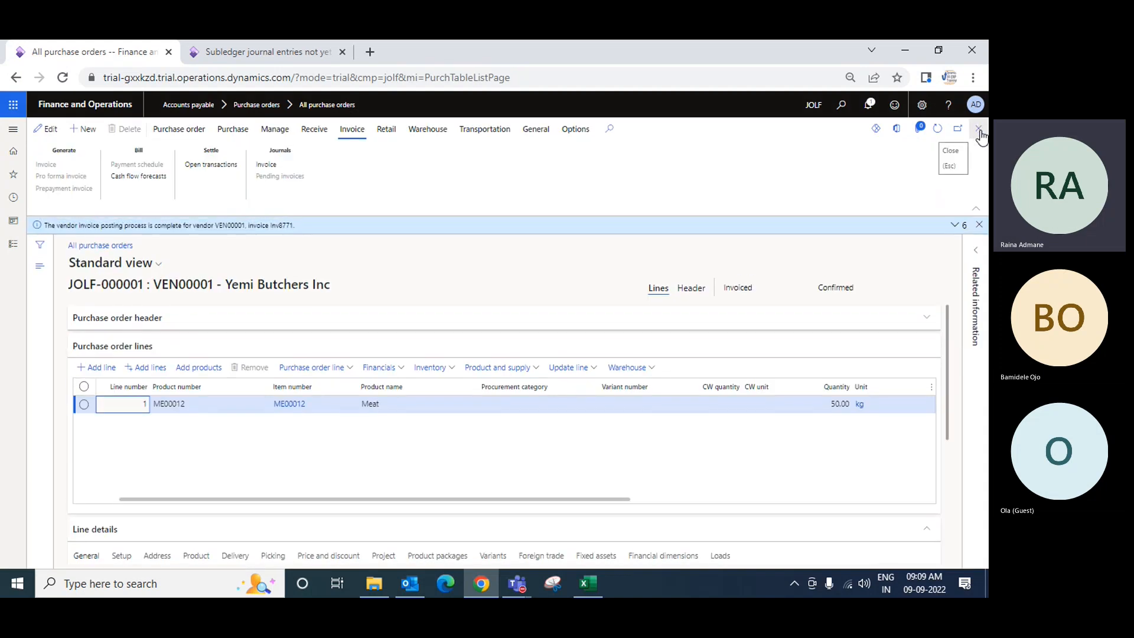
click(980, 131)
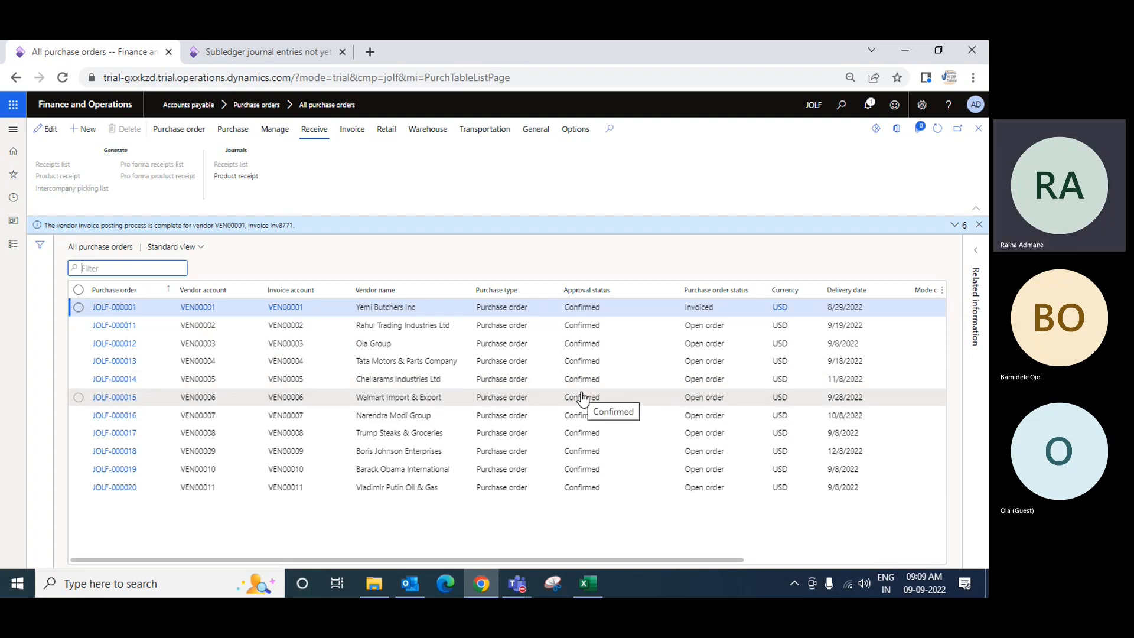
click(519, 591)
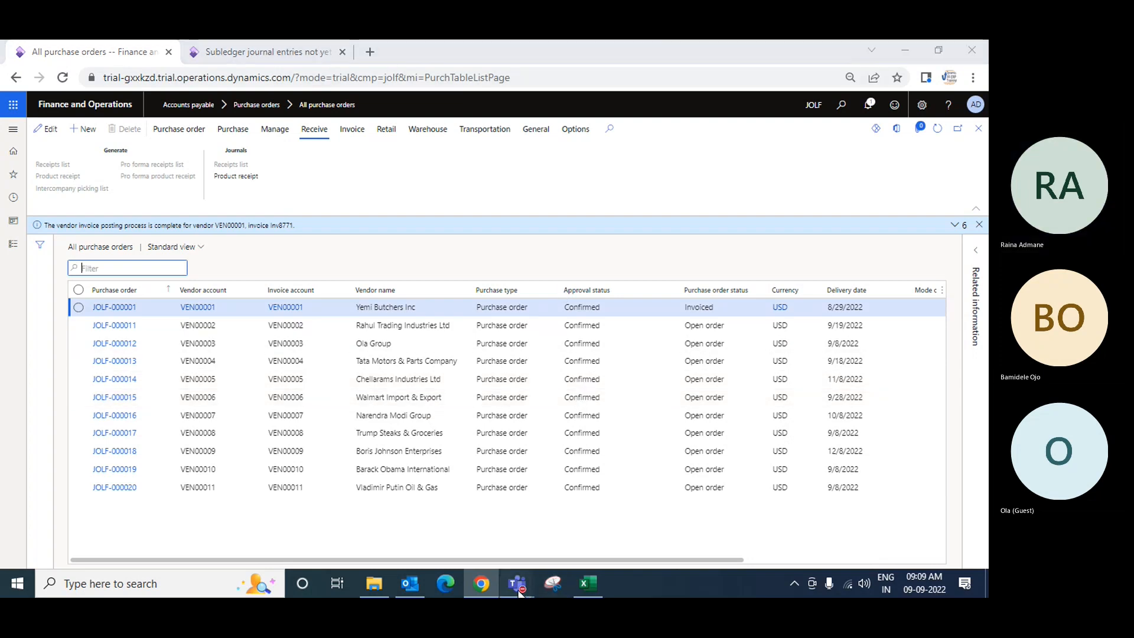
click(584, 502)
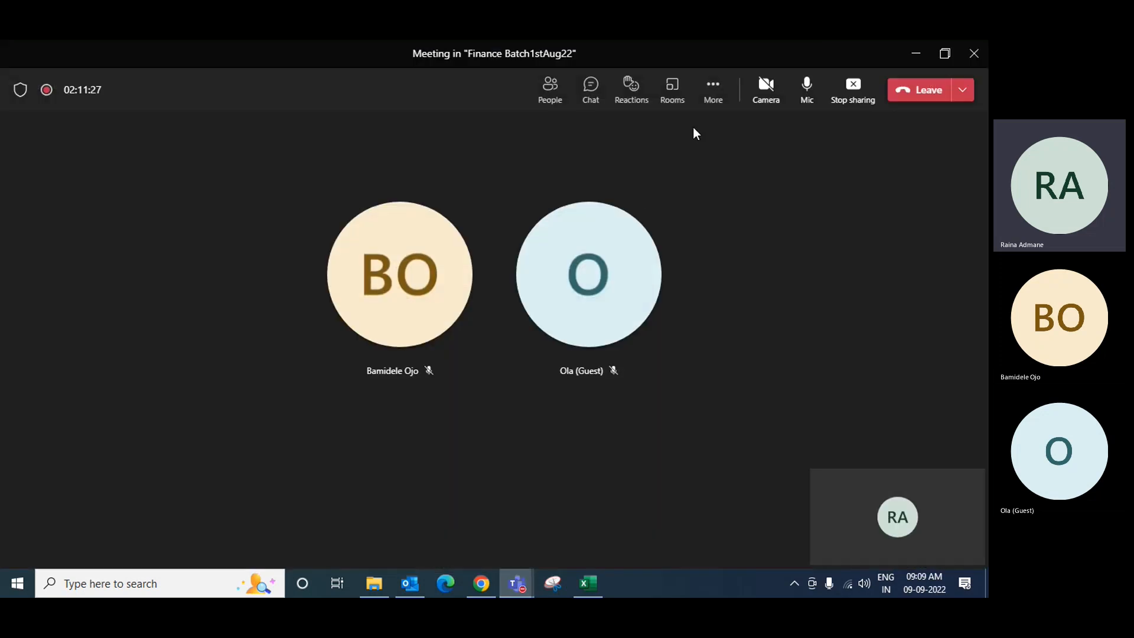
click(713, 89)
click(785, 473)
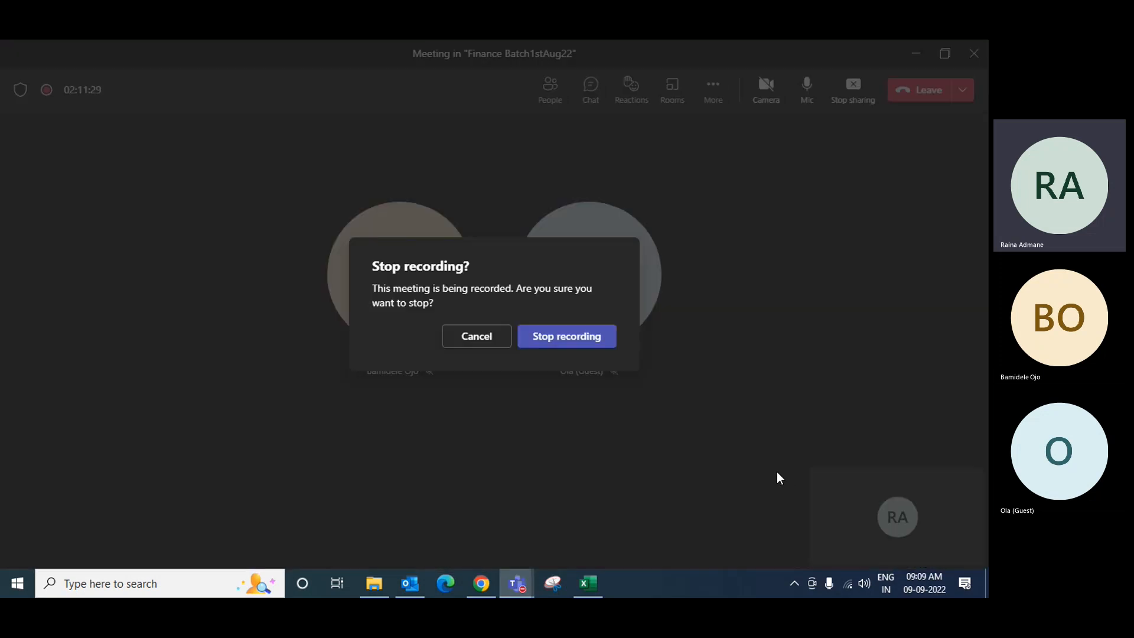